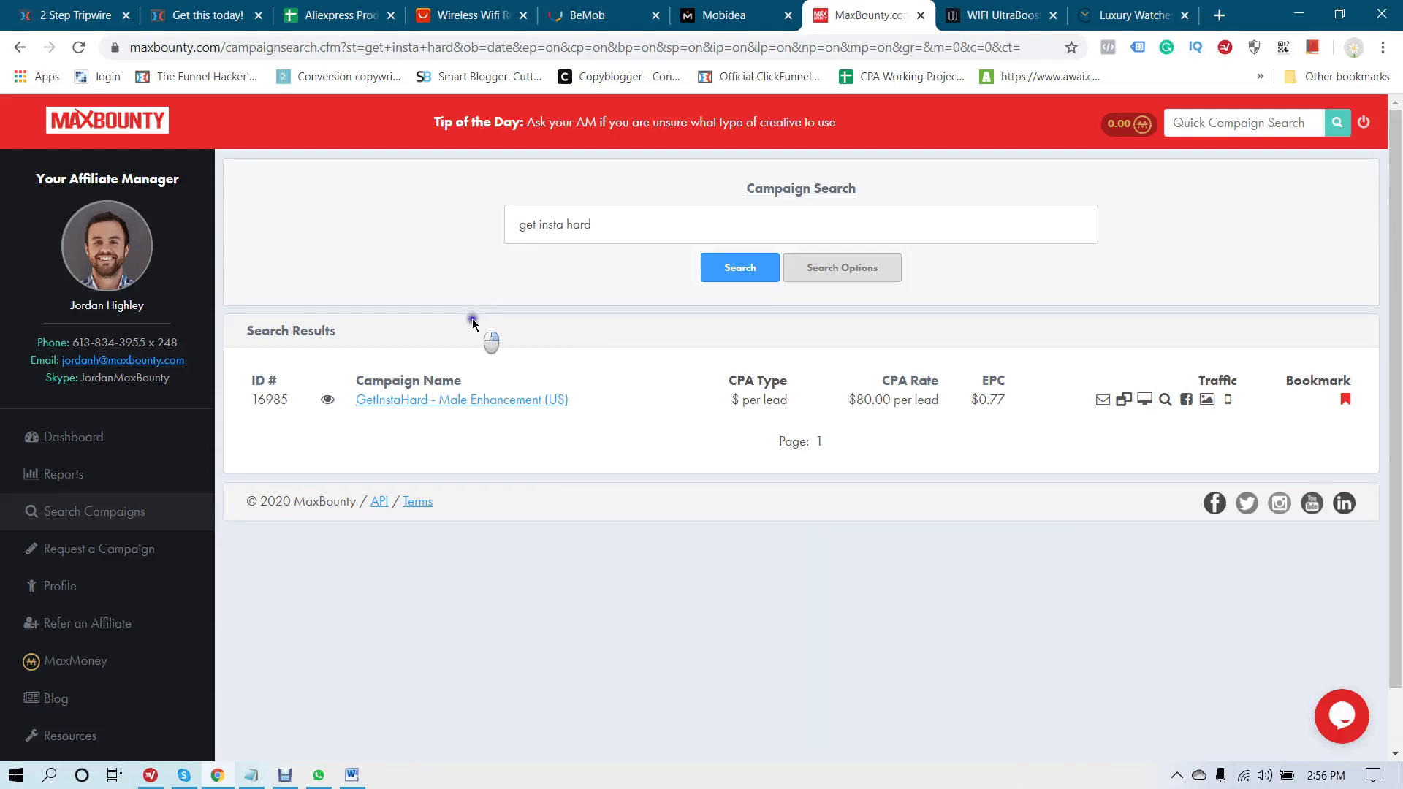
click(285, 773)
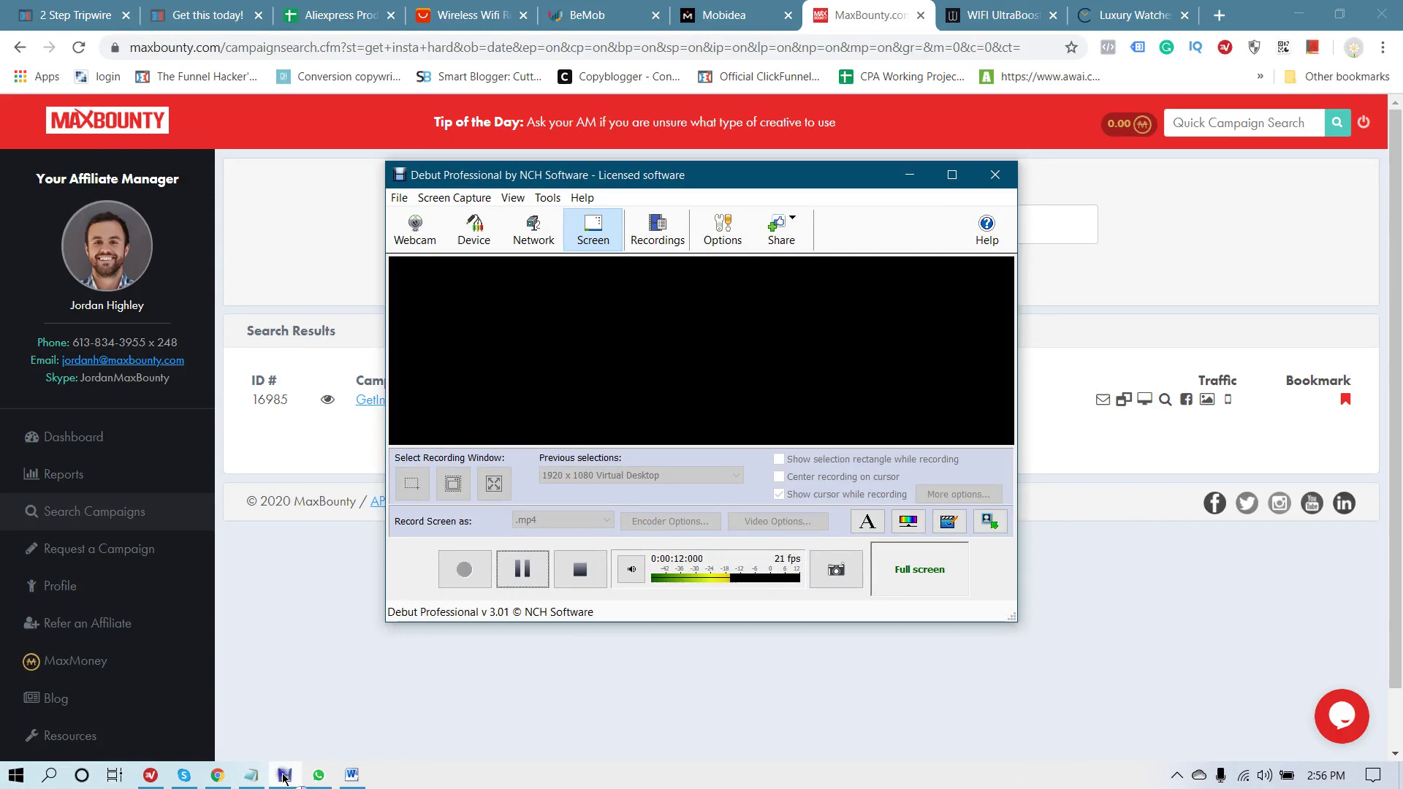
click(285, 775)
Step: Examine the Call of Duty - Sprint offer in Mobidea: its name, offer ID, country, price model and platforms
click(617, 14)
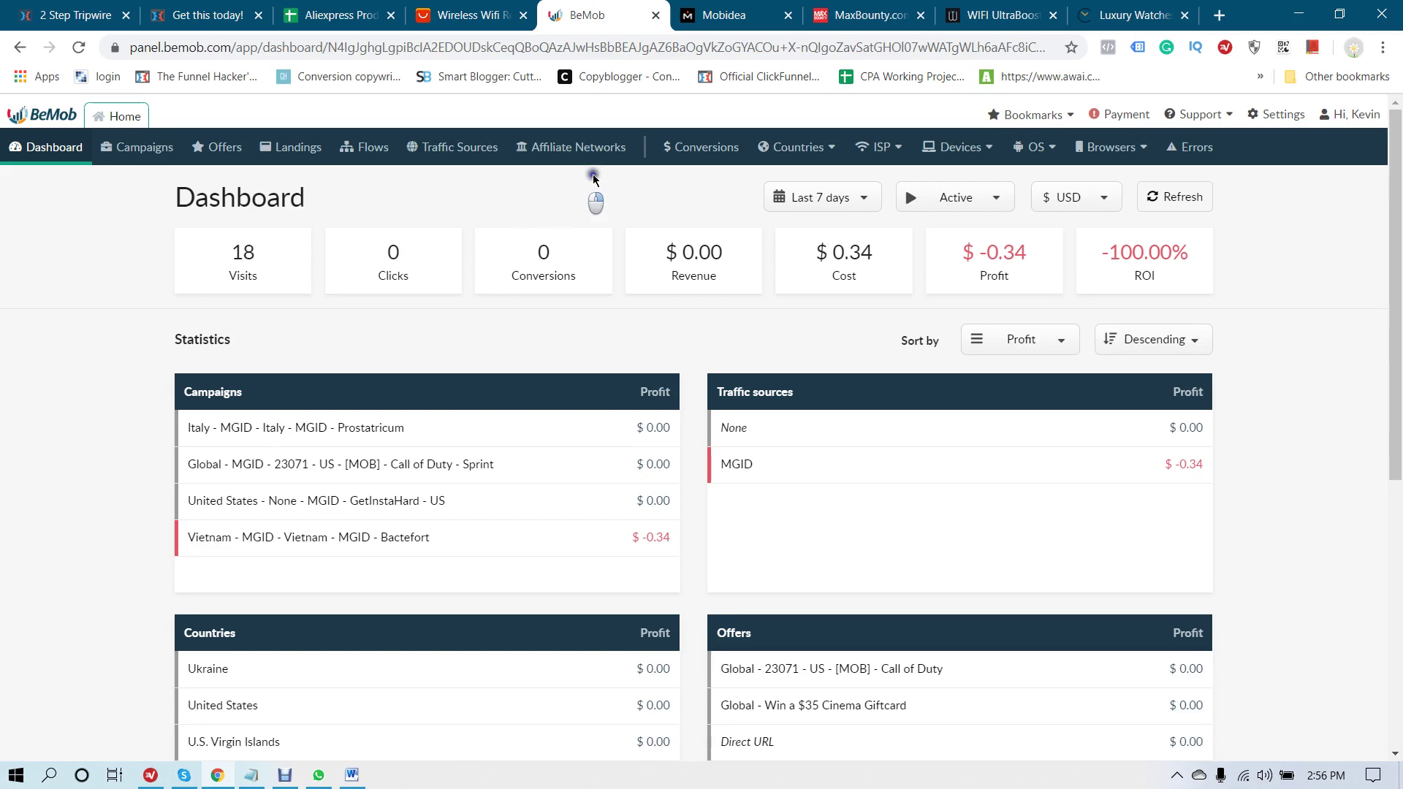
click(731, 5)
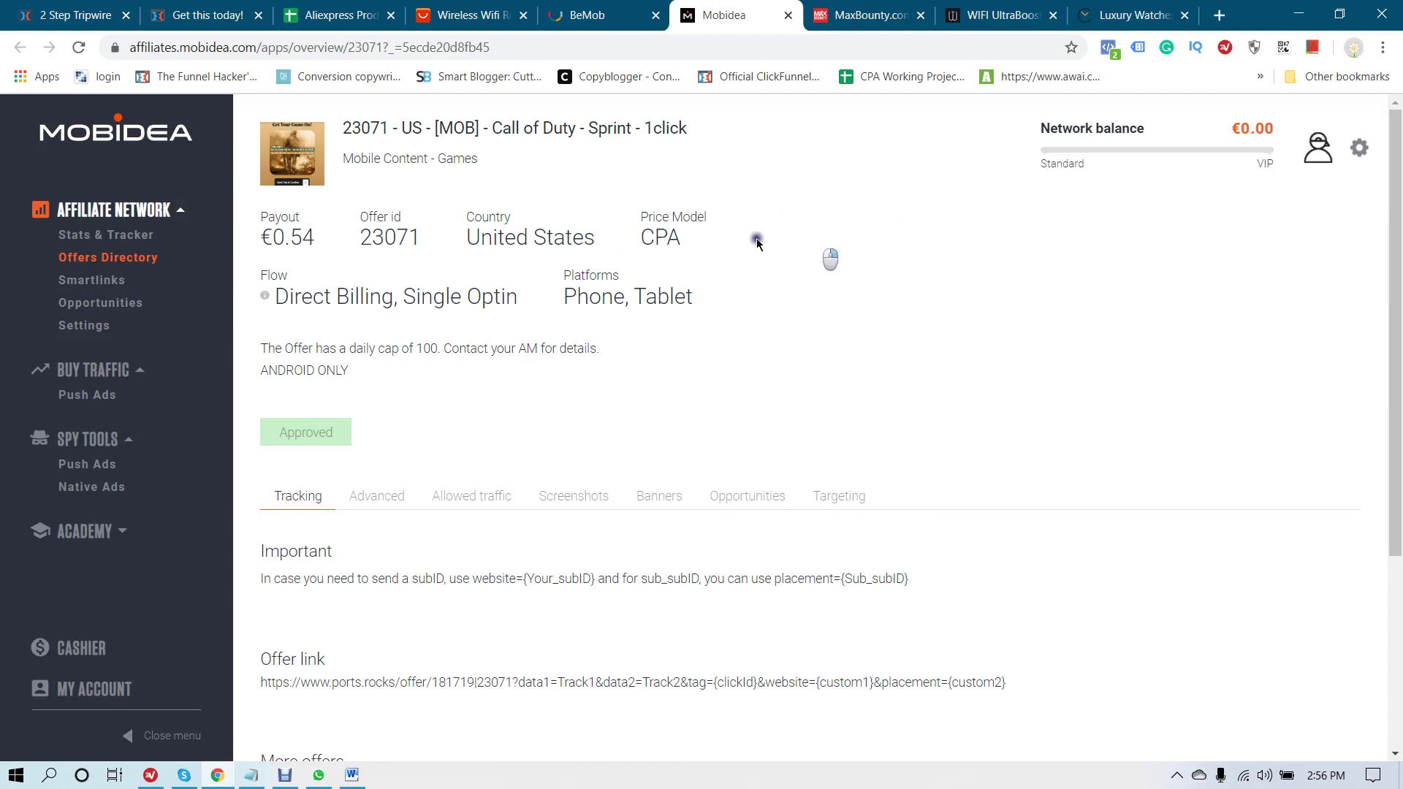
drag(347, 129, 714, 138)
click(712, 134)
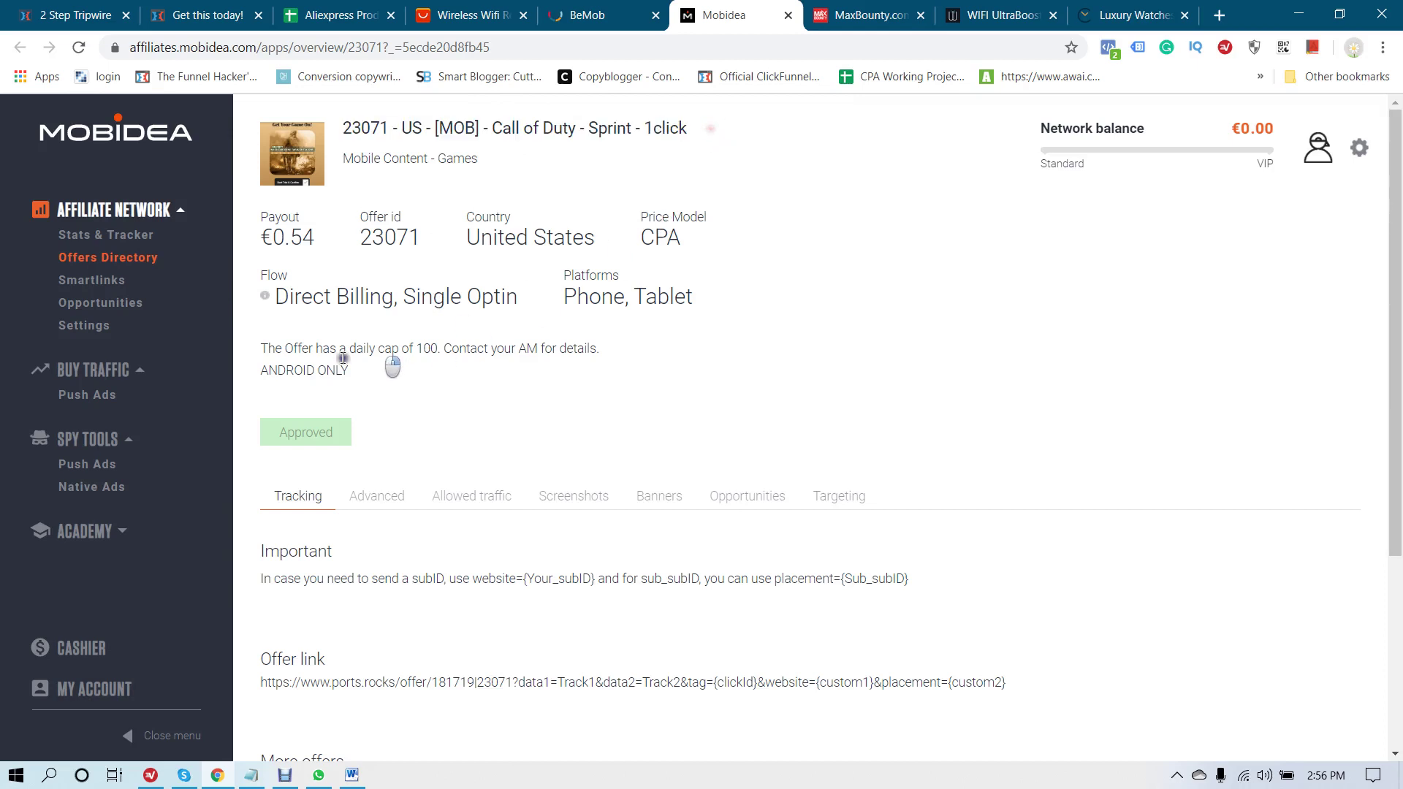
mouse_move(317, 441)
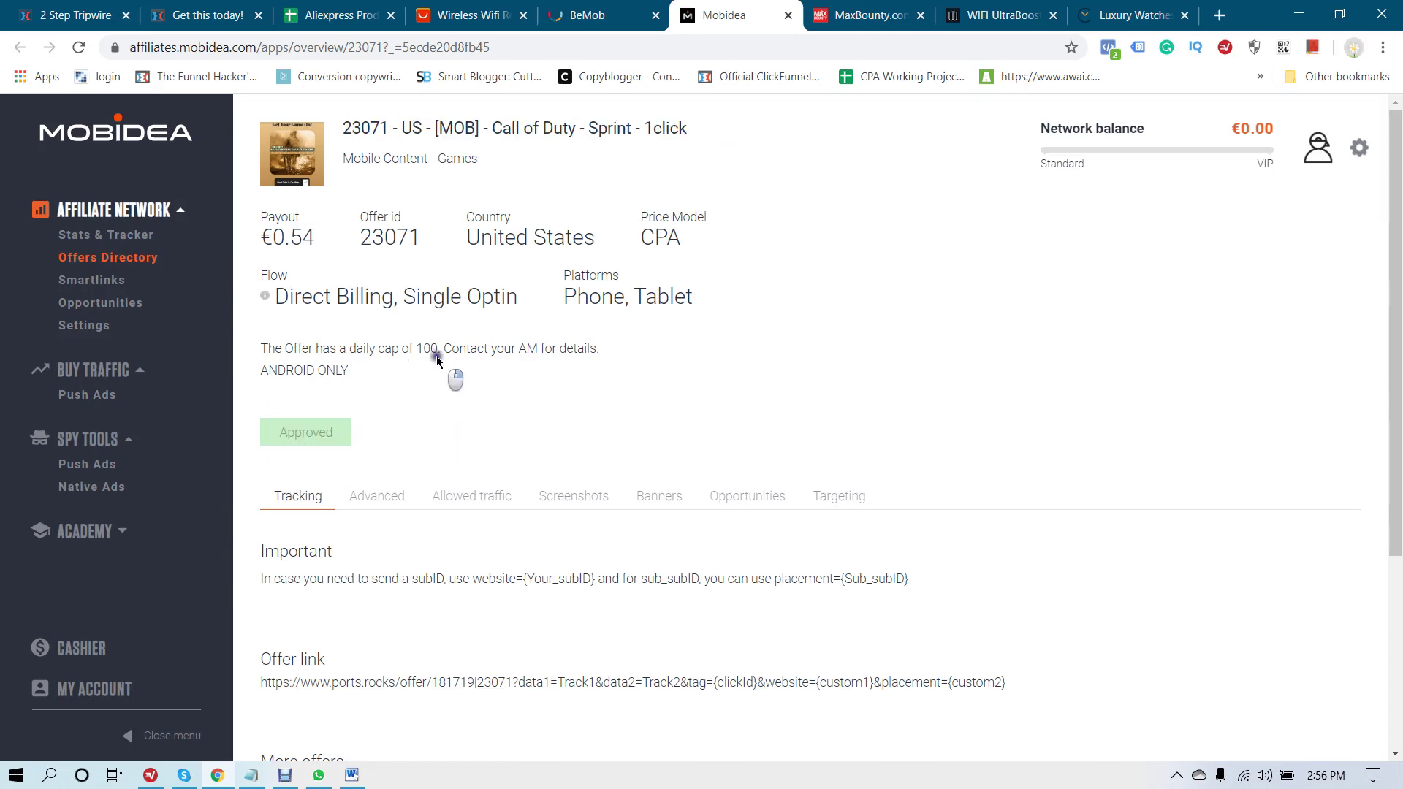
drag(365, 234, 585, 275)
click(420, 250)
click(445, 252)
click(580, 263)
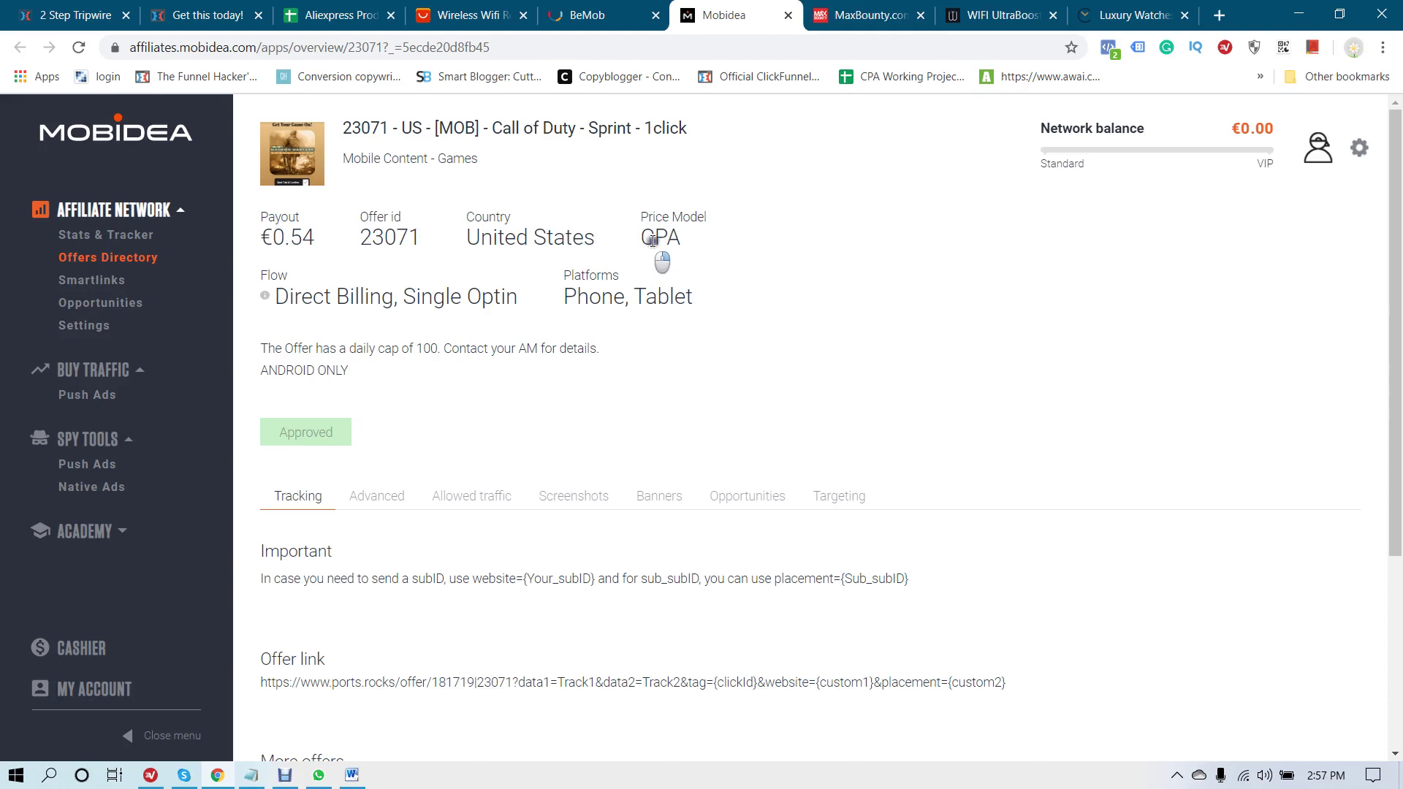
drag(654, 219, 720, 226)
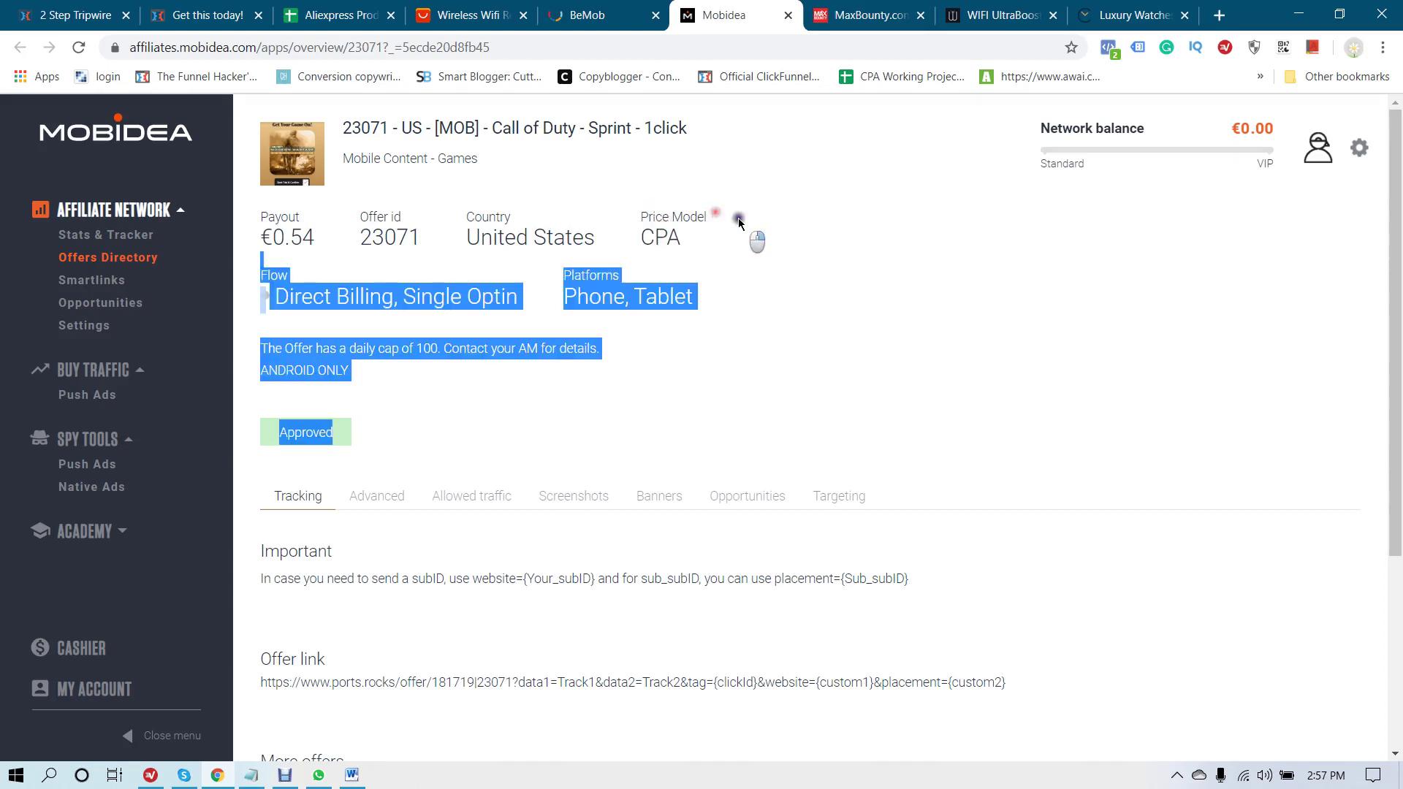
click(613, 303)
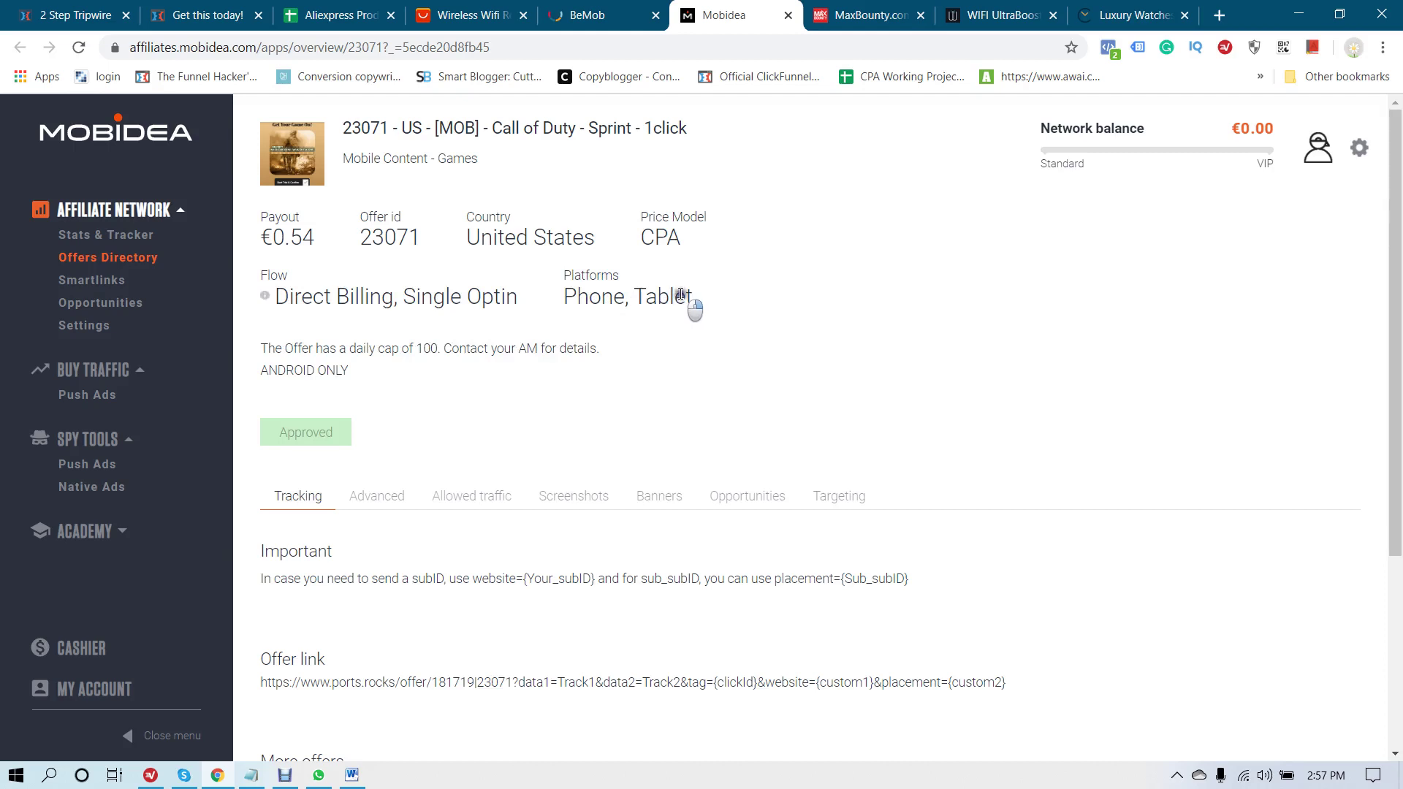
Step: Start a new affiliate network in BeMob from the Mobidea template and cancel its creation
click(636, 14)
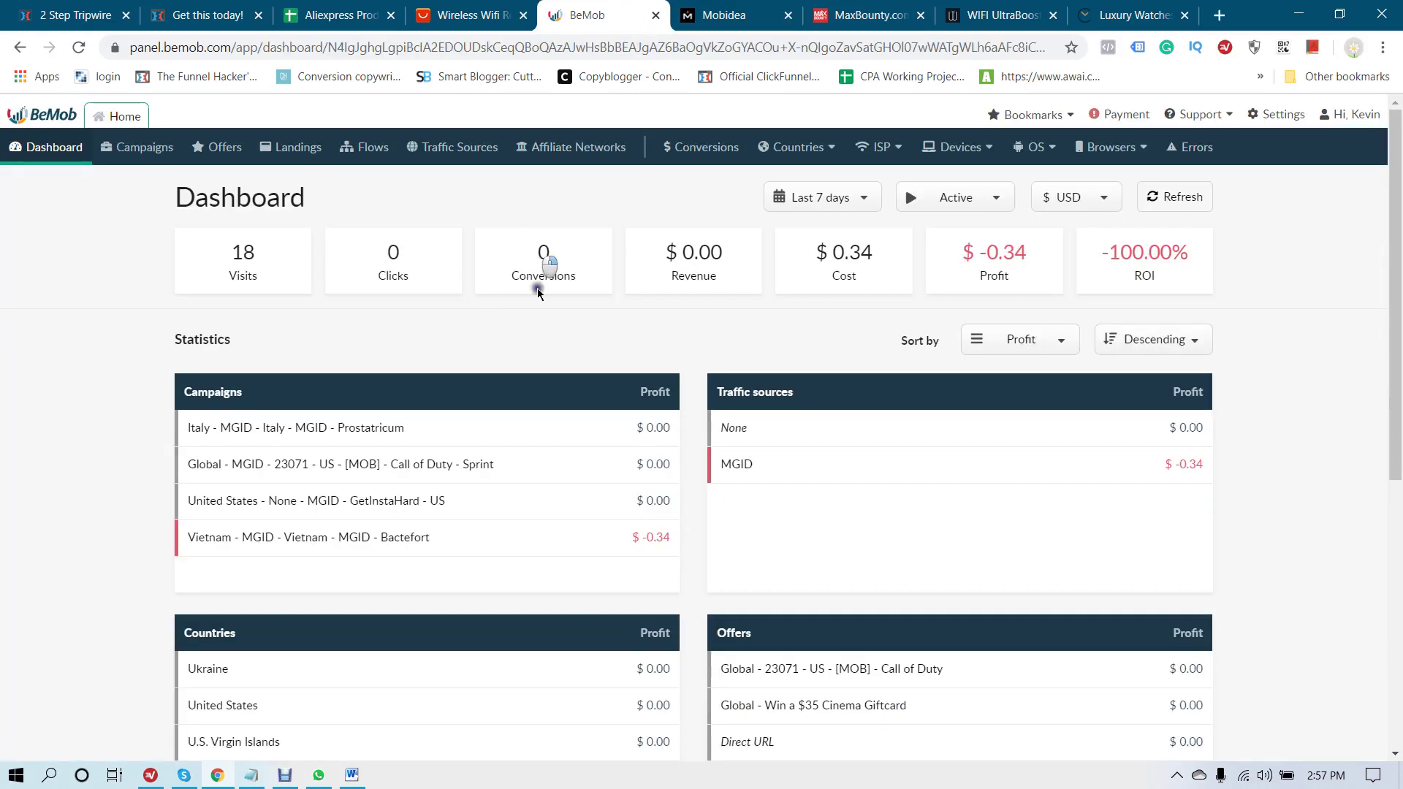
click(571, 149)
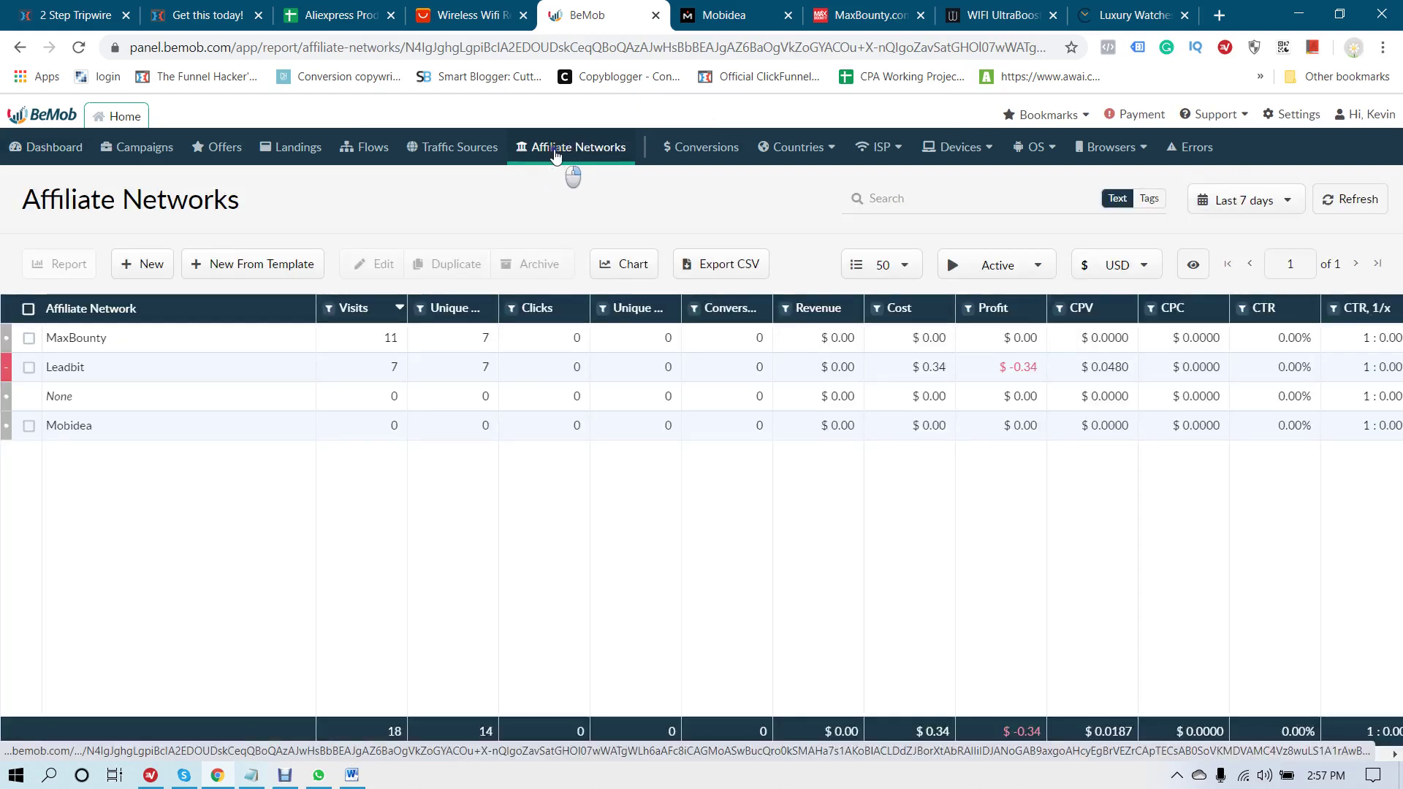
click(247, 268)
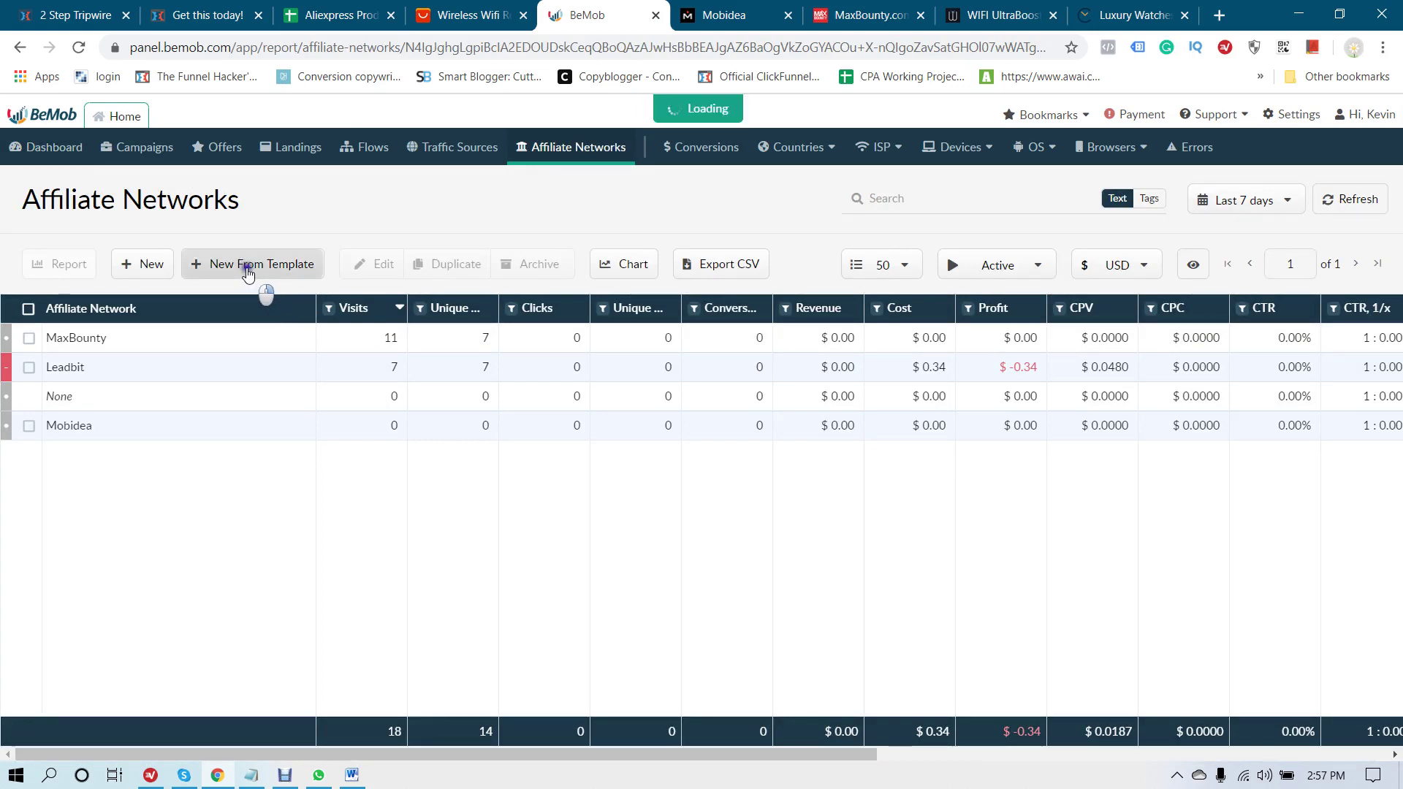
click(523, 177)
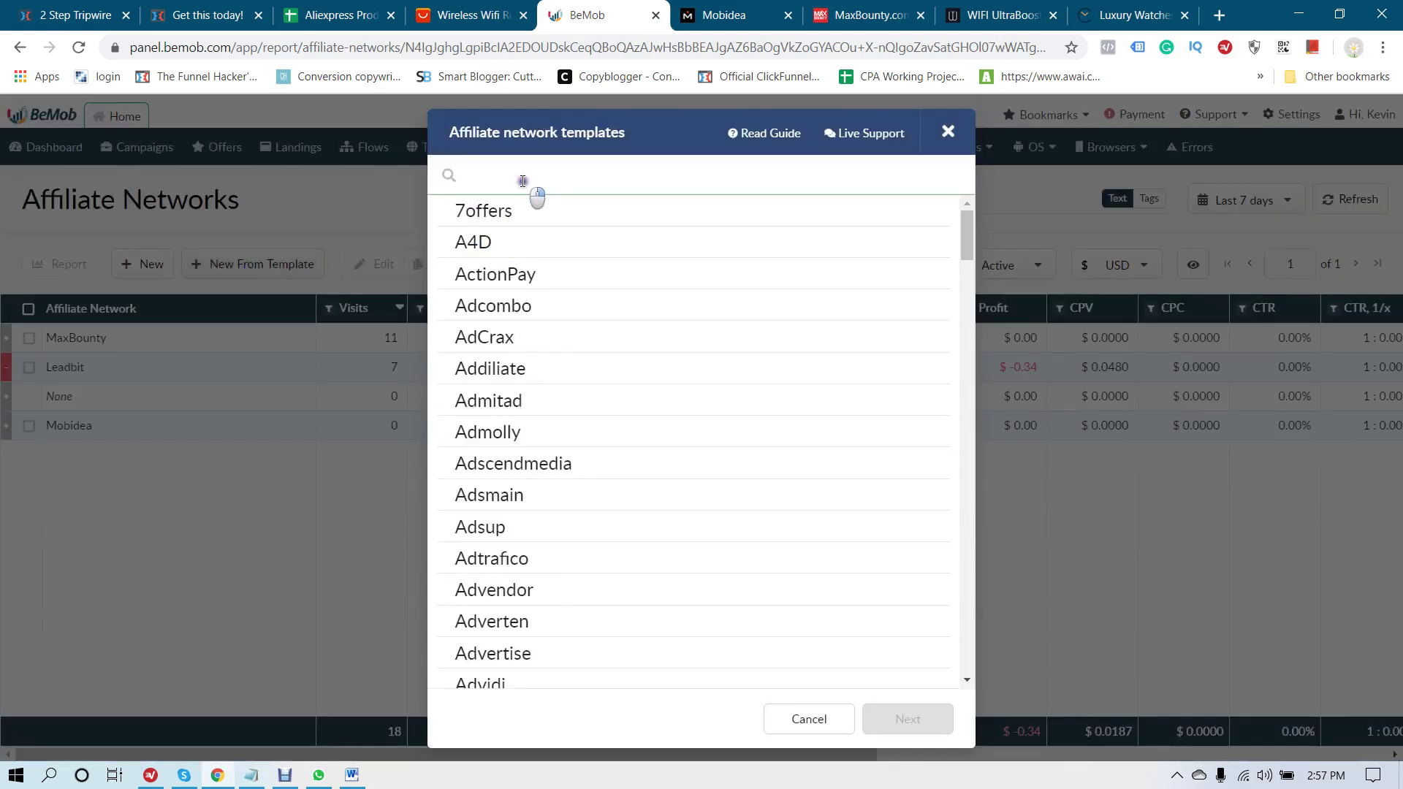
text(mobi)
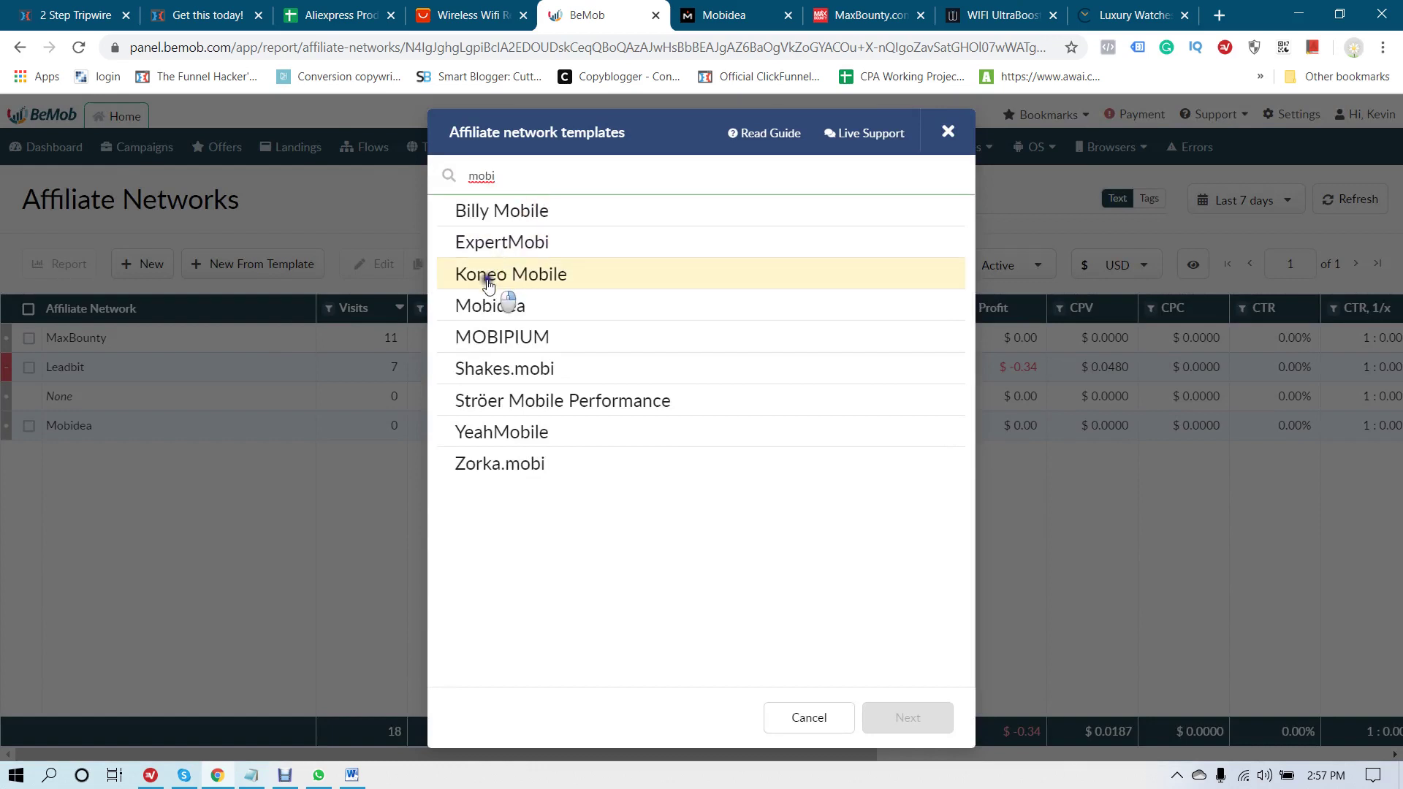
click(499, 305)
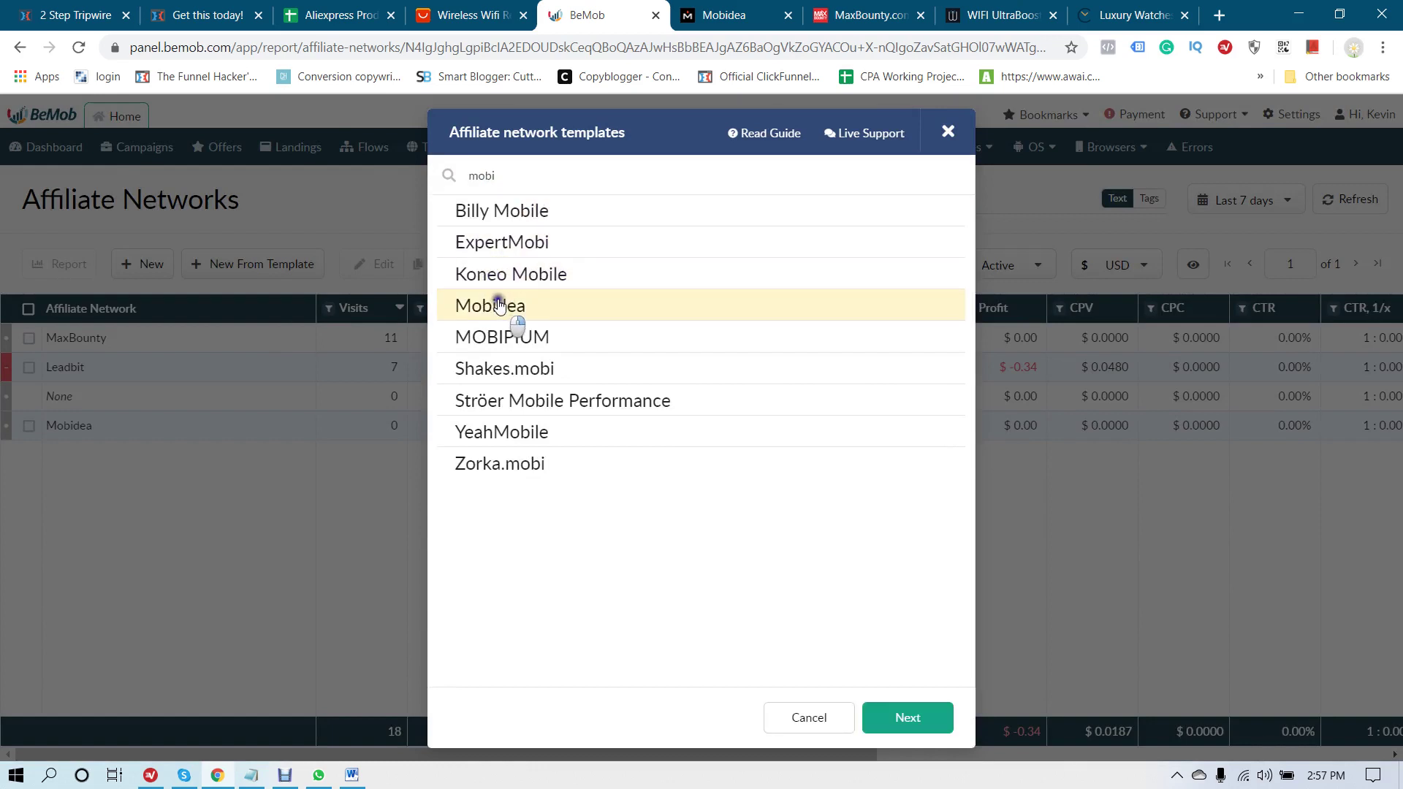
click(912, 719)
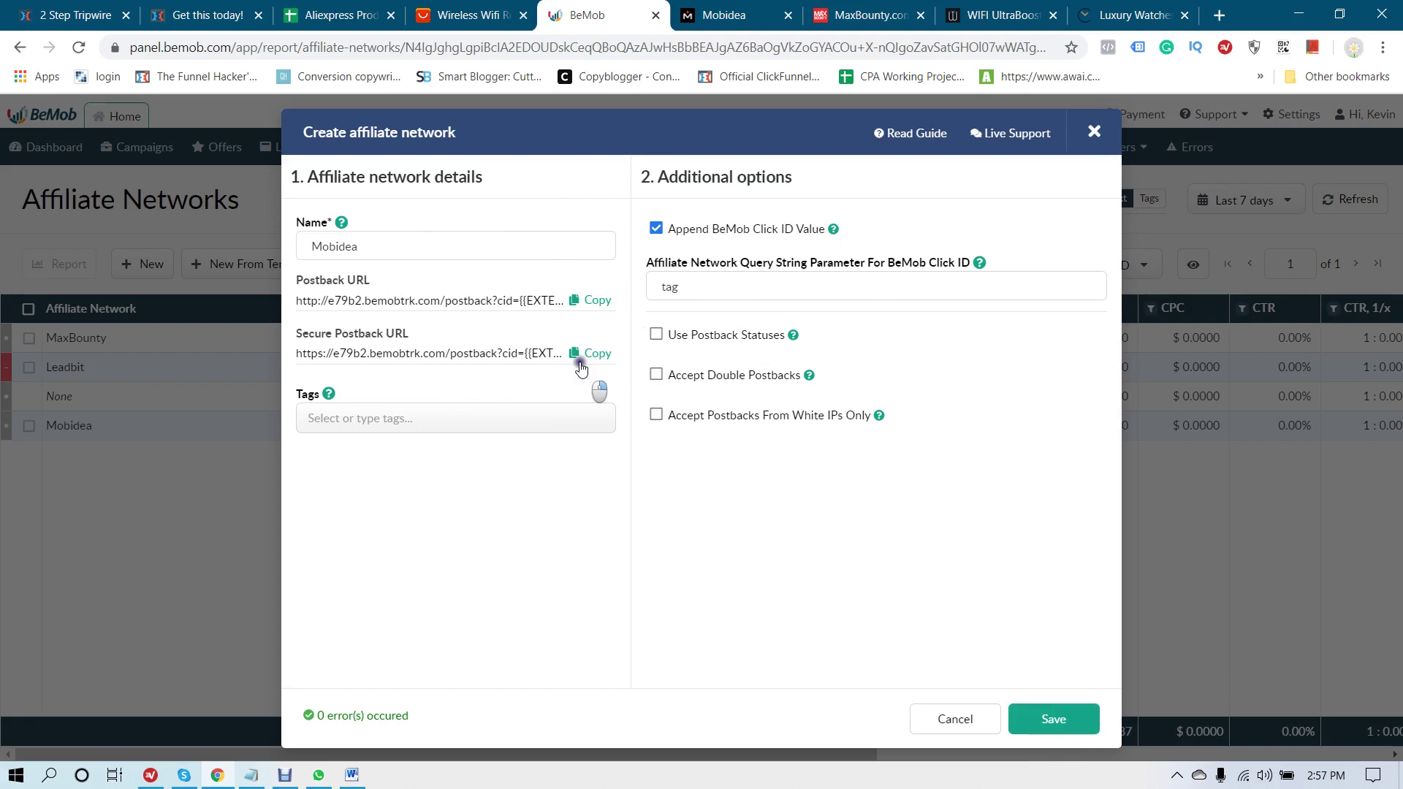
click(947, 721)
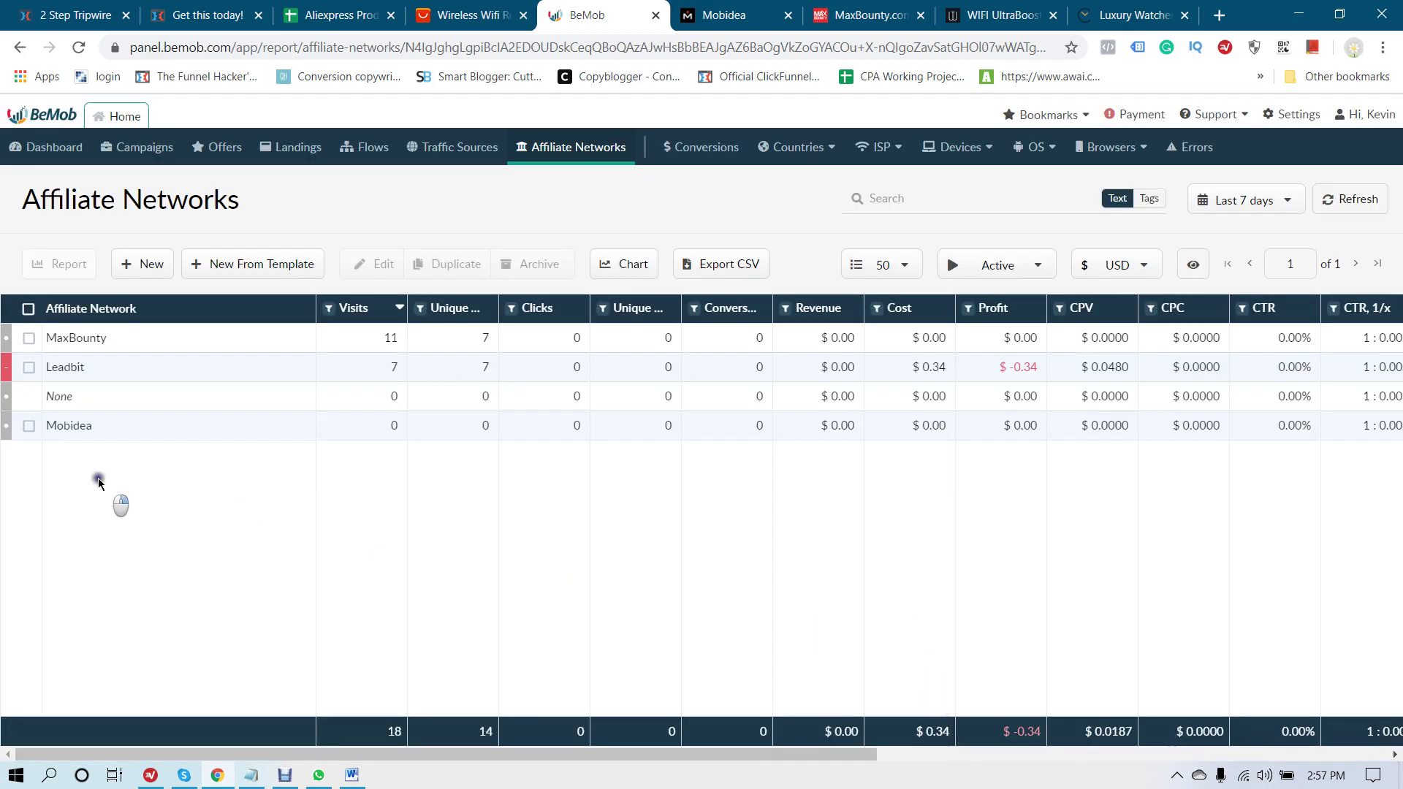
Step: Open BeMob's tracking domain settings and select the main domain name, e79b2.bemobtrk.com
click(66, 430)
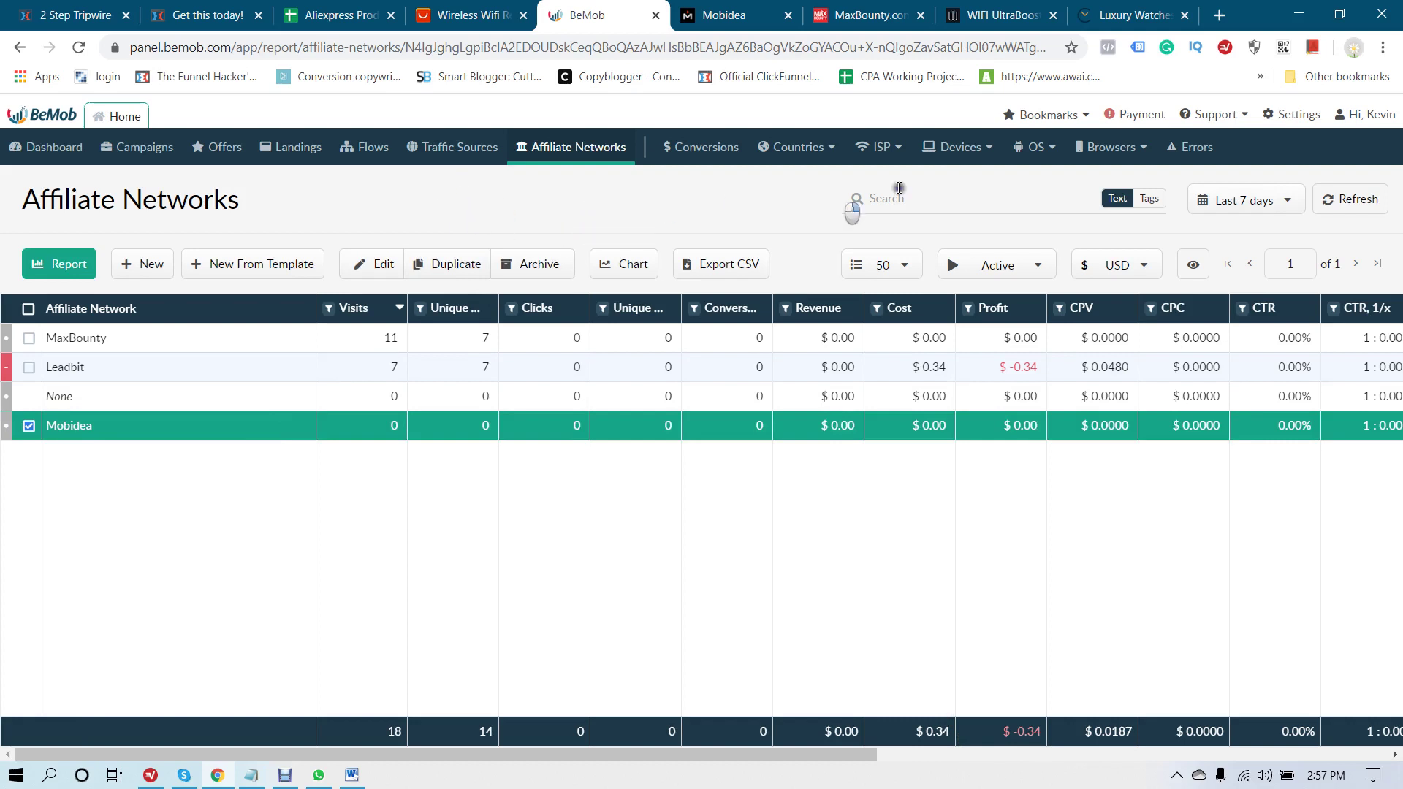
click(1277, 123)
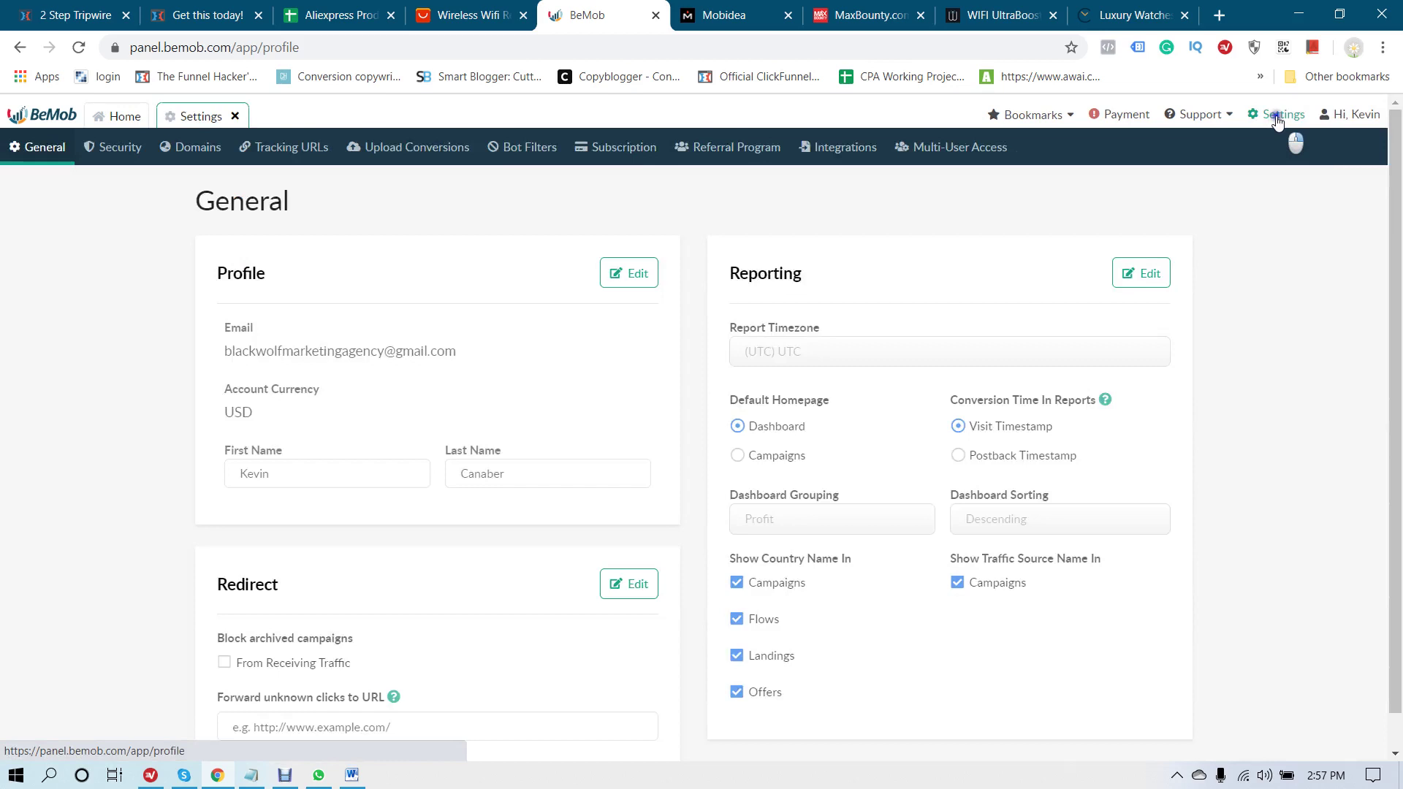
click(199, 149)
scroll(438, 293, down, 2)
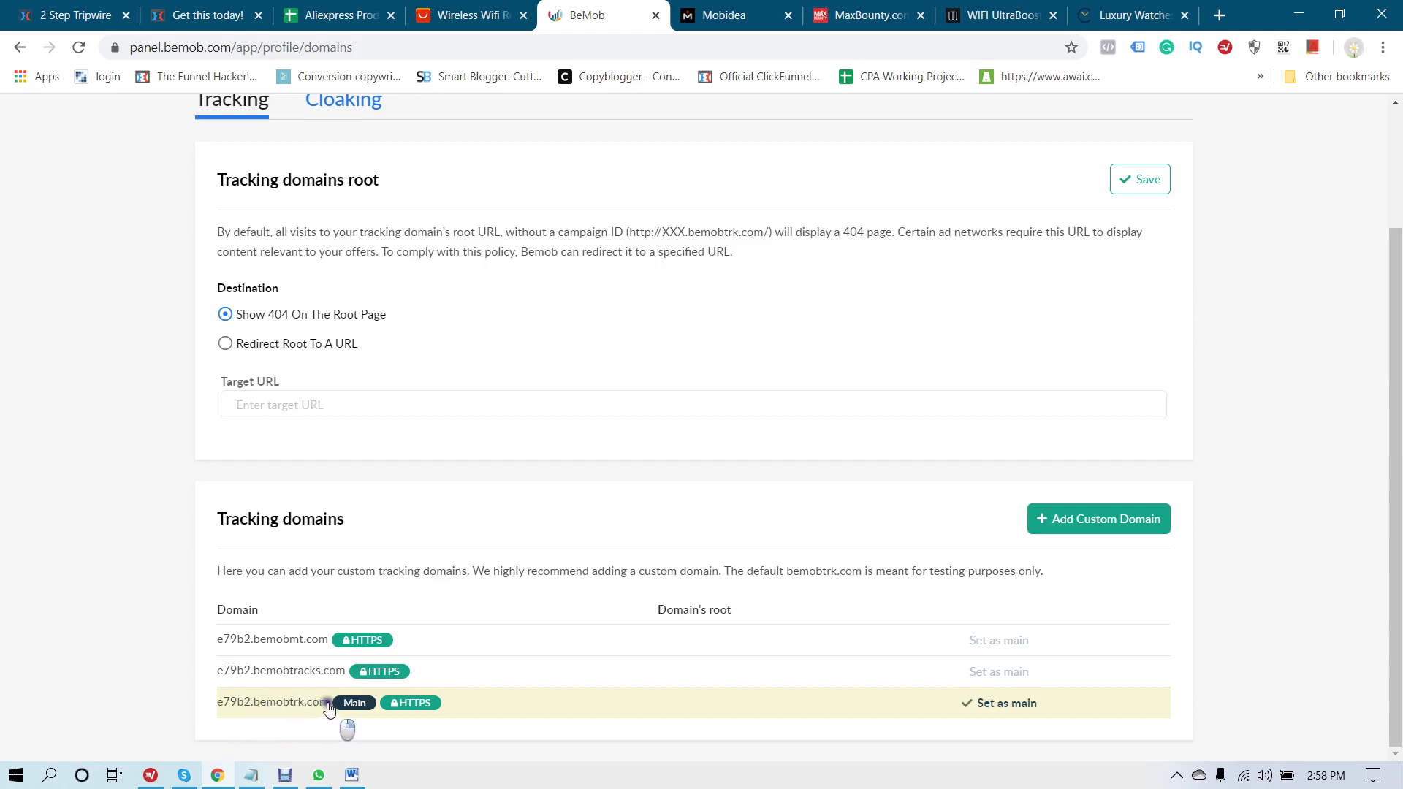
drag(331, 708, 217, 705)
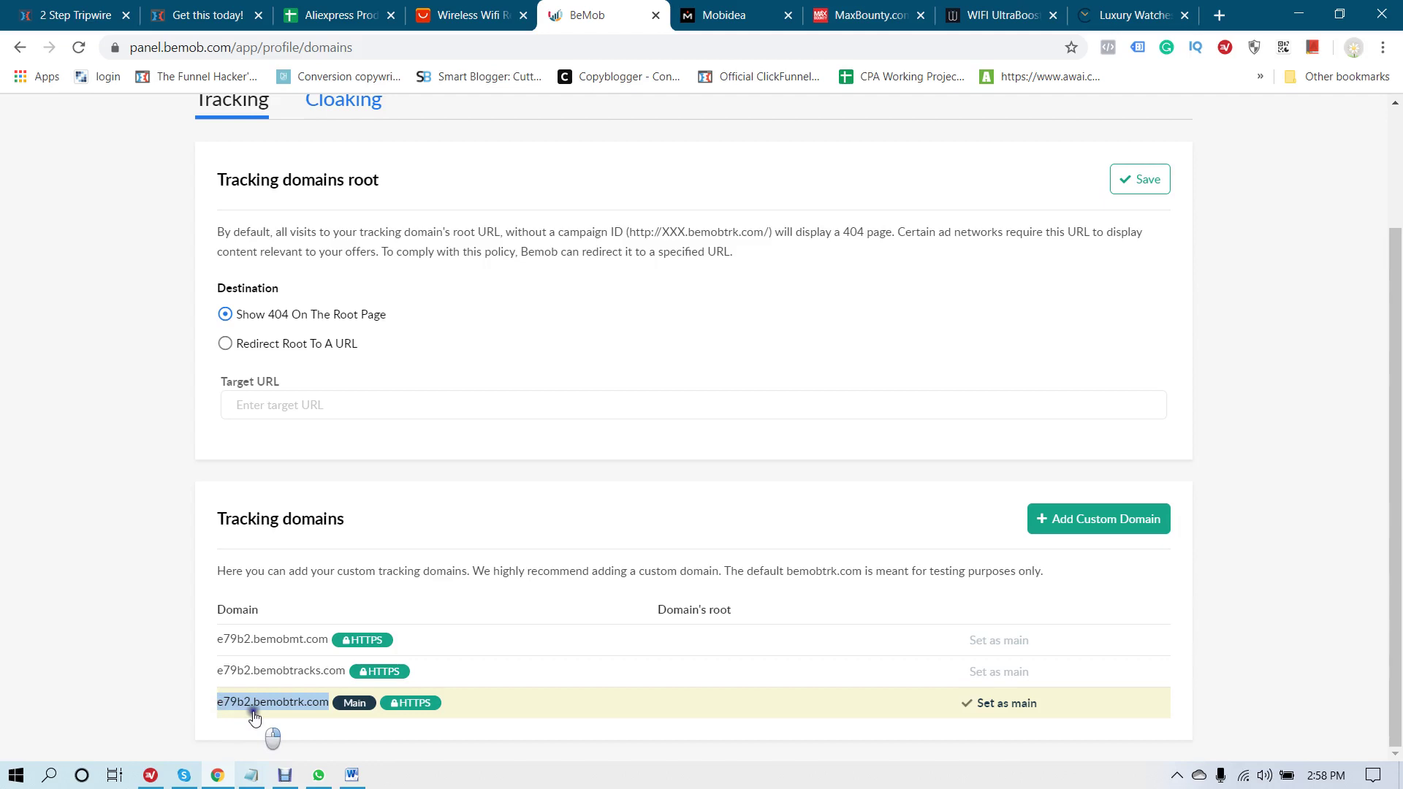
Step: Open the Global postback settings in Mobidea and put the cursor in the BeMob tracker's domain field
click(695, 6)
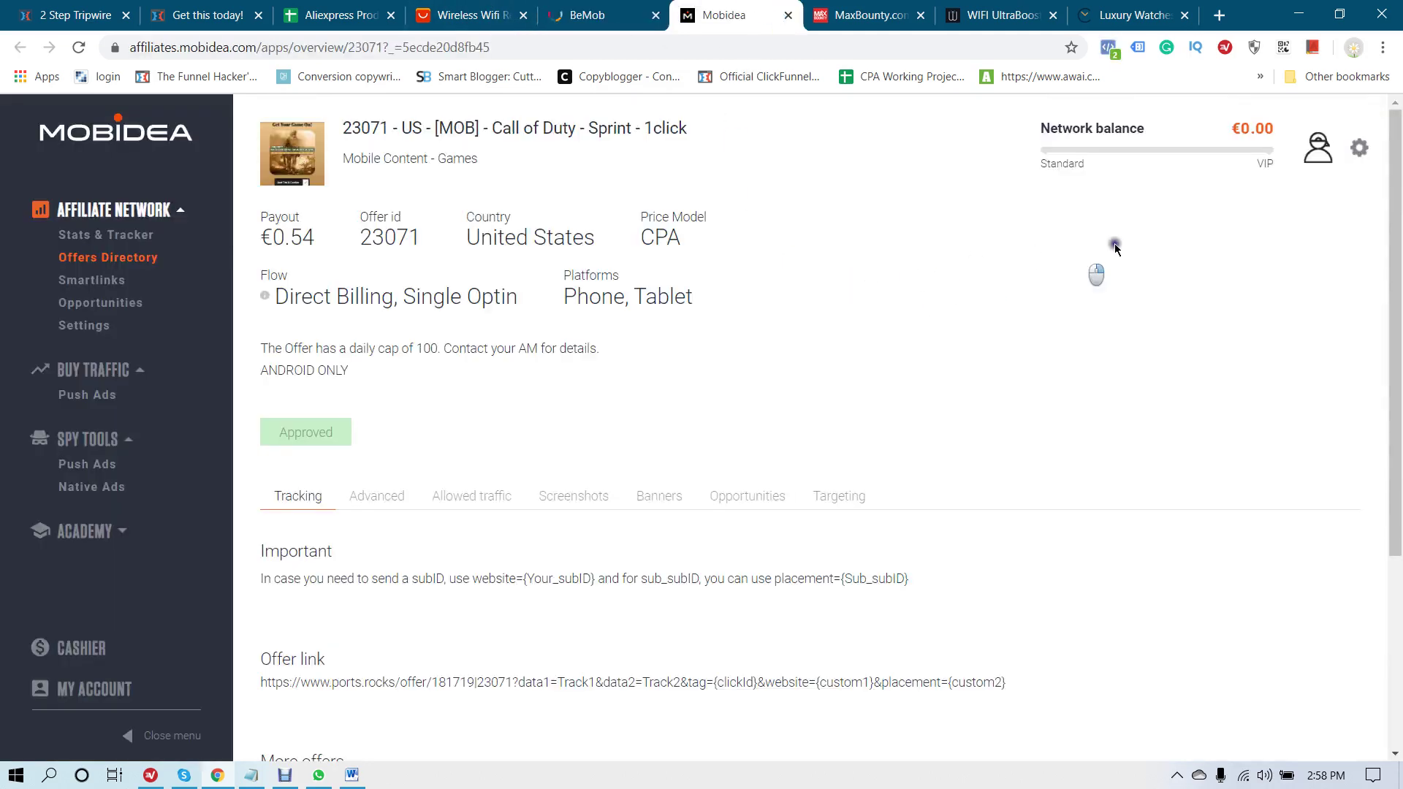
click(1360, 152)
click(1308, 302)
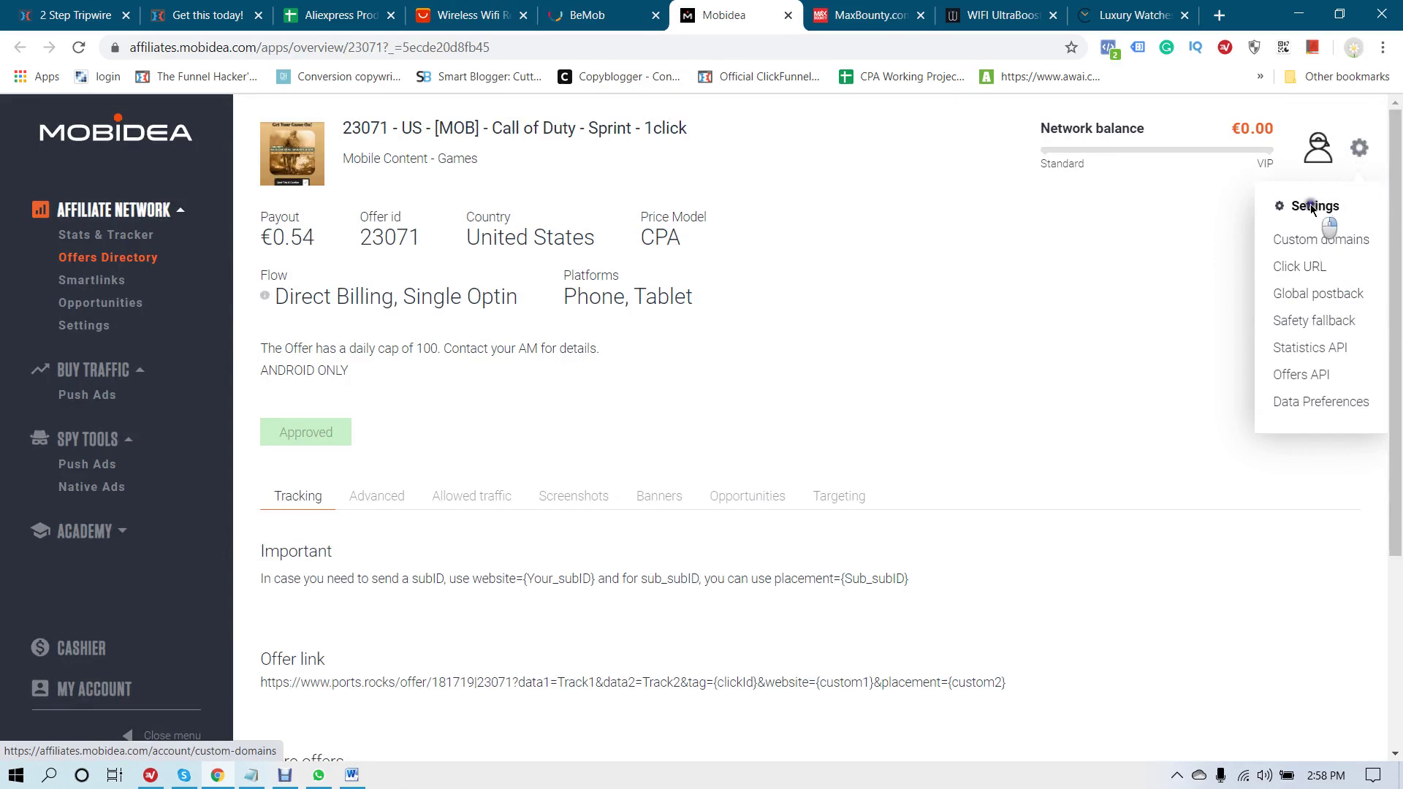
click(1311, 295)
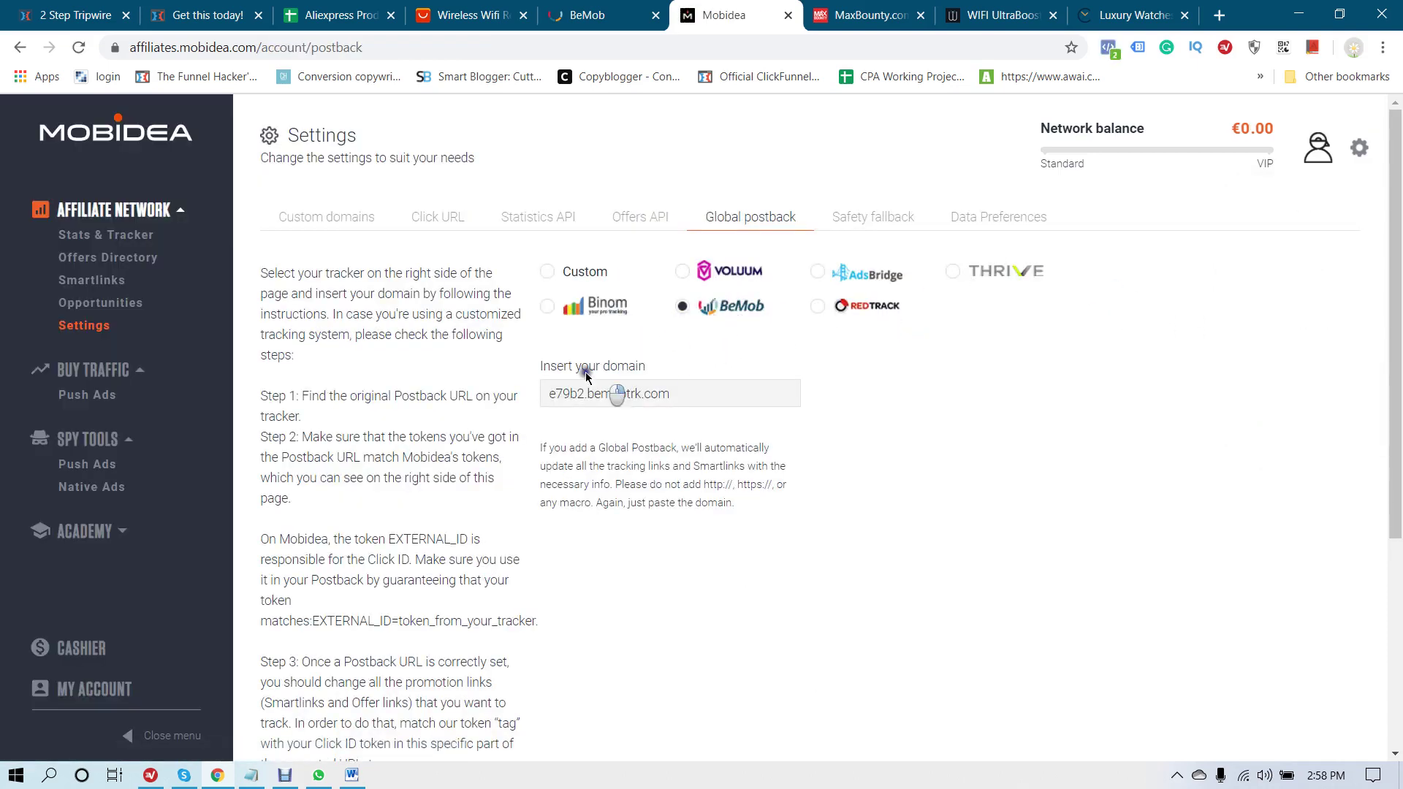
click(694, 387)
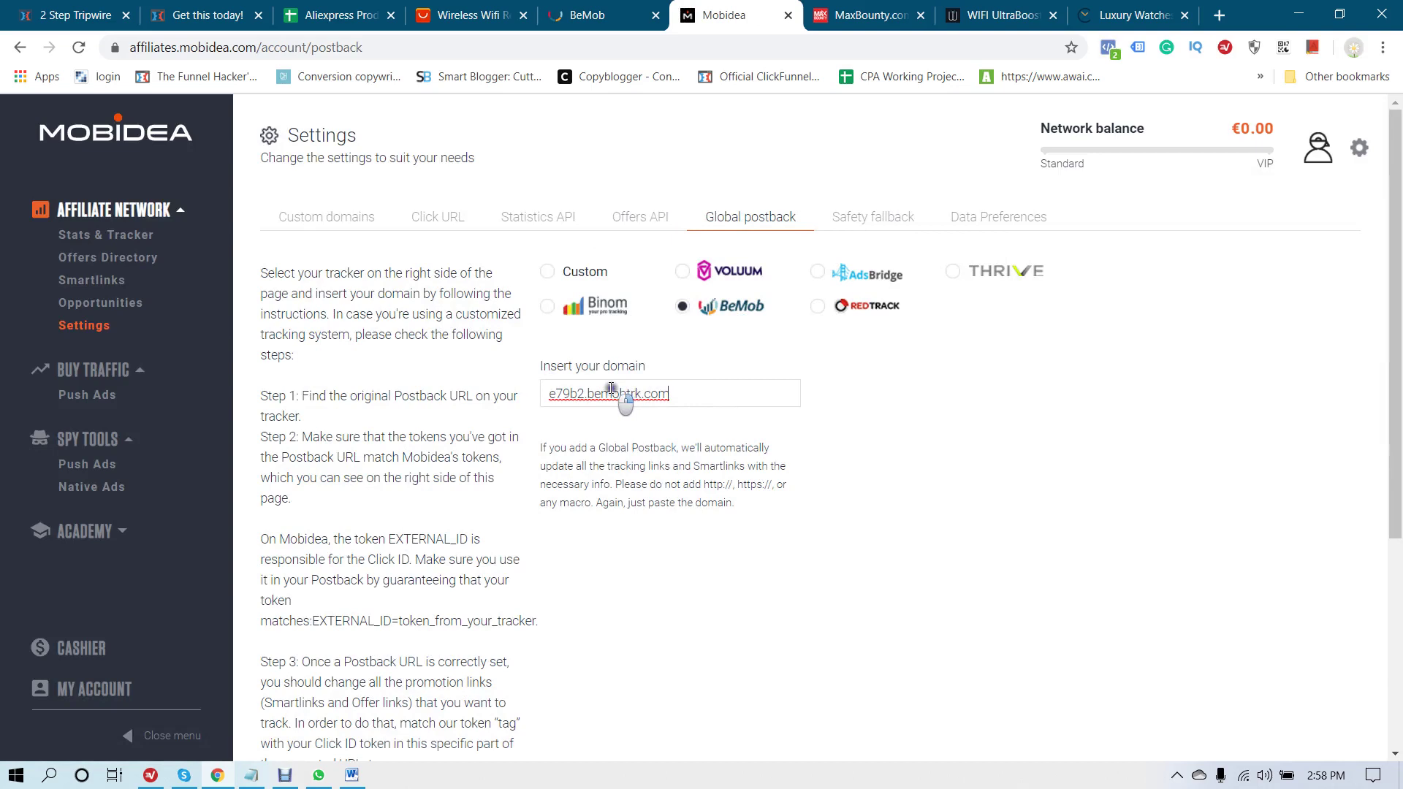
Step: Compare BeMob's main tracking domain with the domain entered in Mobidea's Global postback settings
click(870, 16)
click(610, 16)
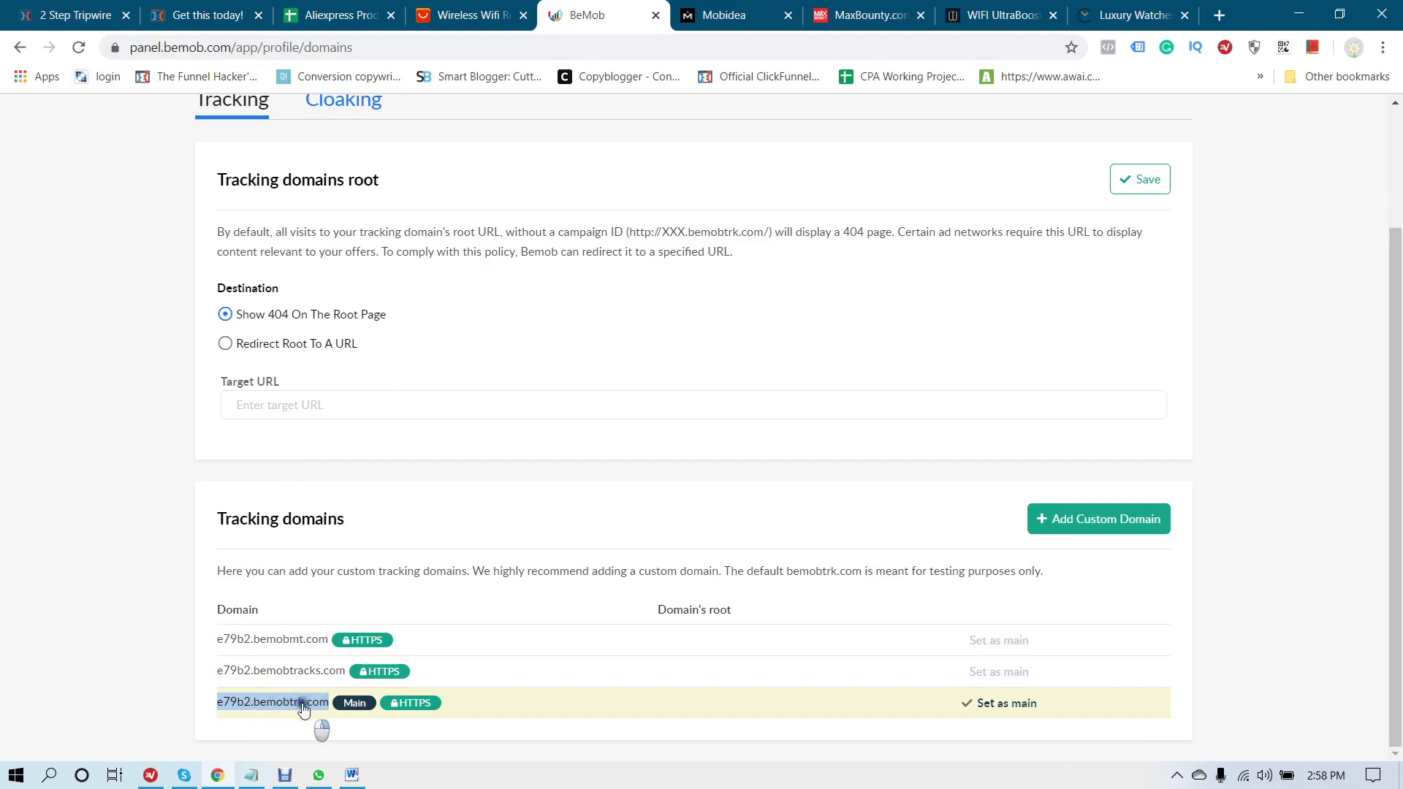
click(719, 16)
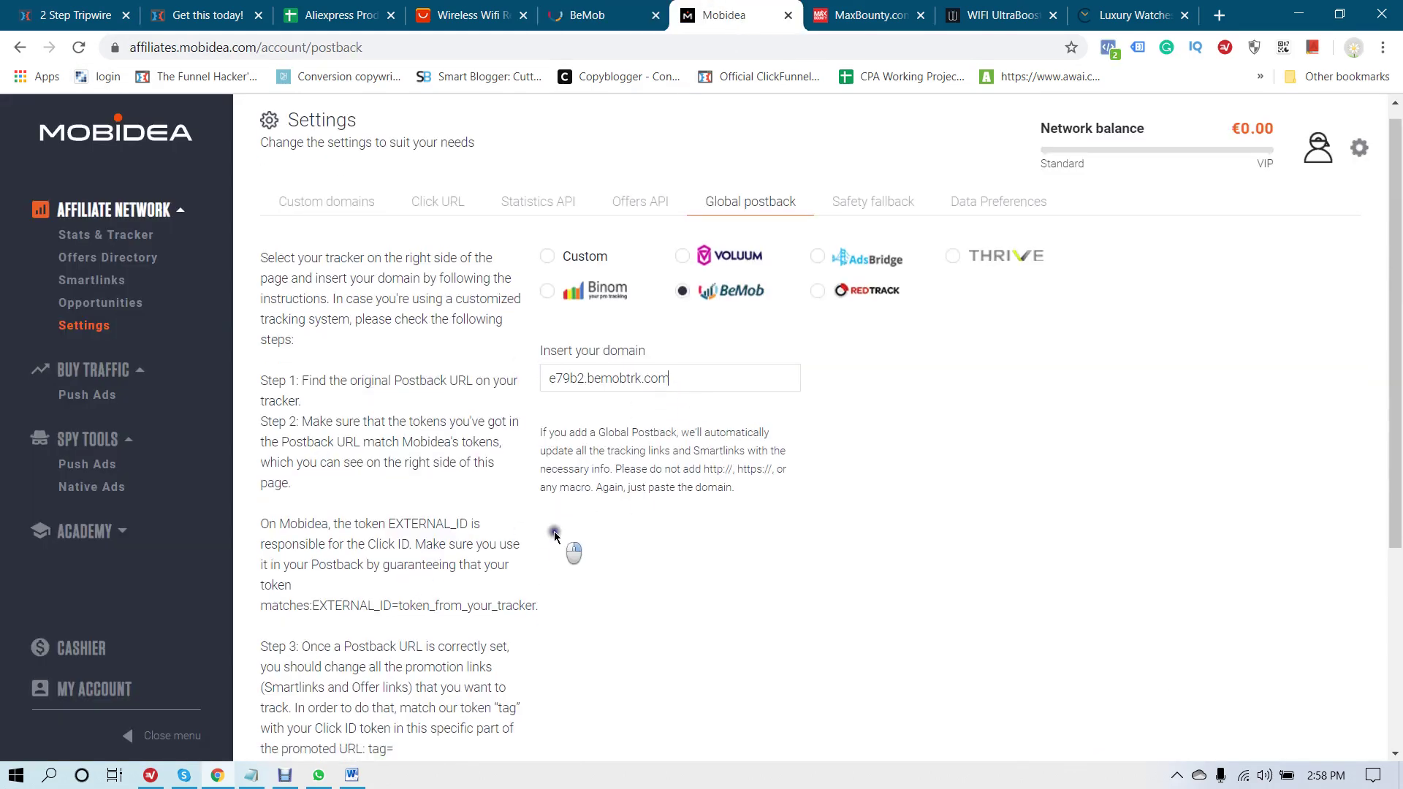
scroll(554, 535, down, 5)
click(314, 700)
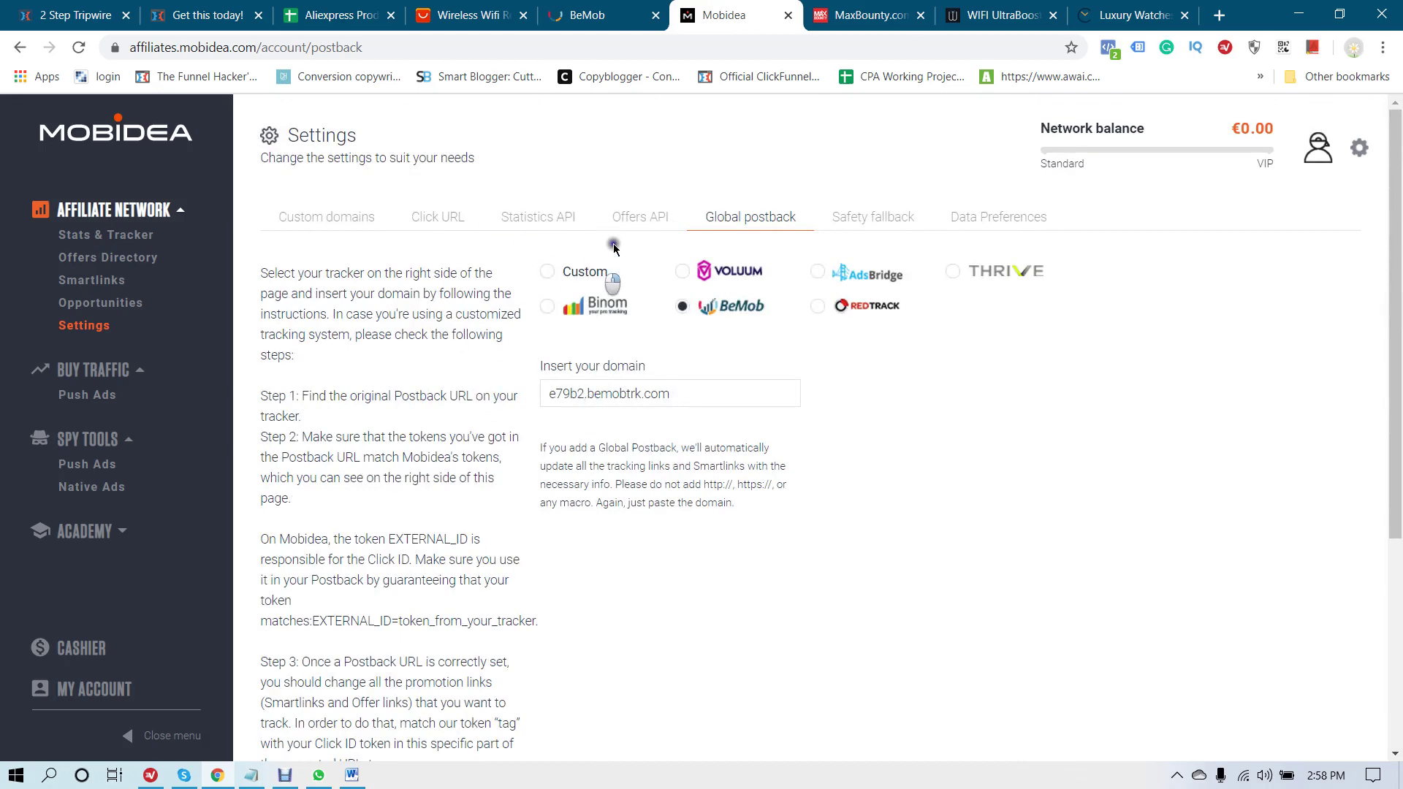
click(585, 17)
click(727, 16)
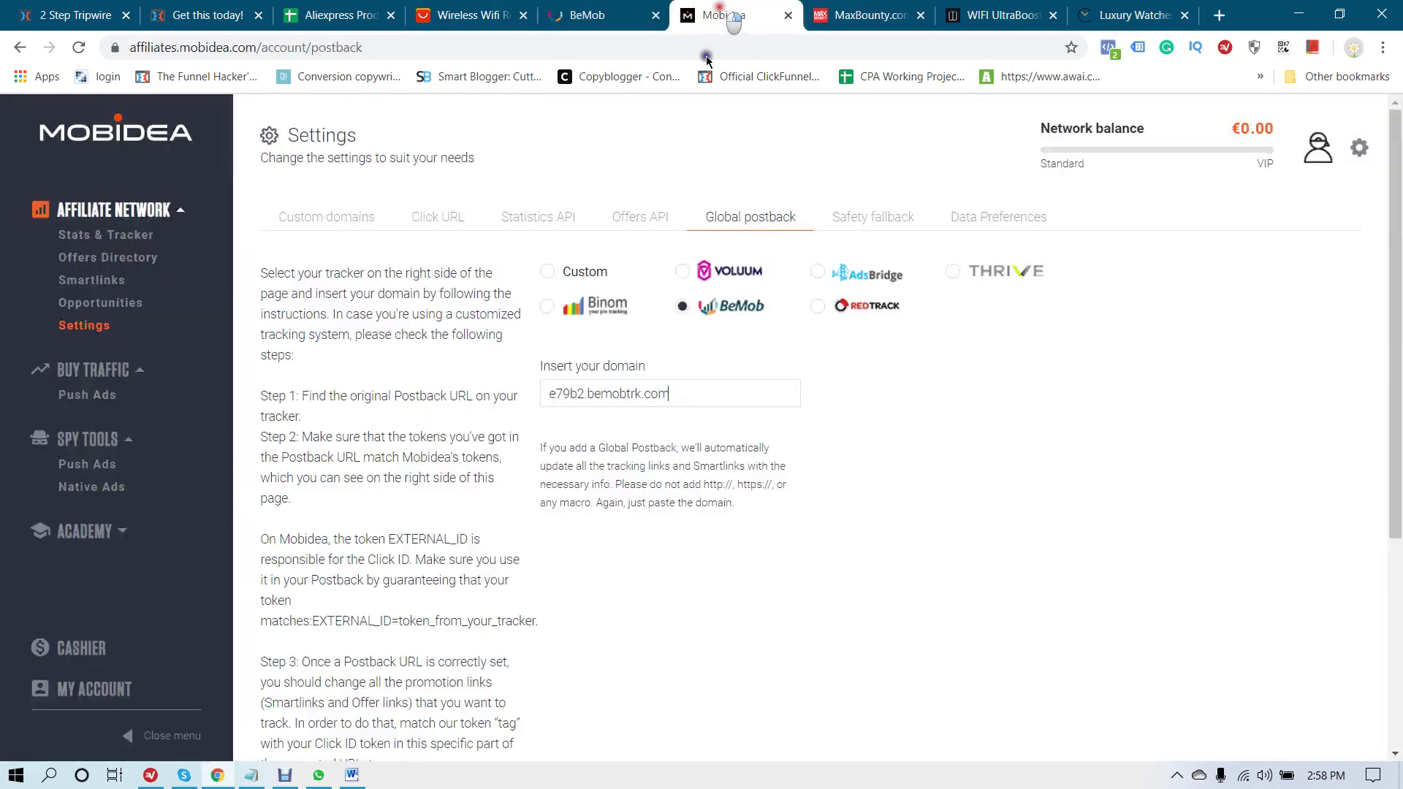
click(588, 17)
scroll(564, 462, up, 2)
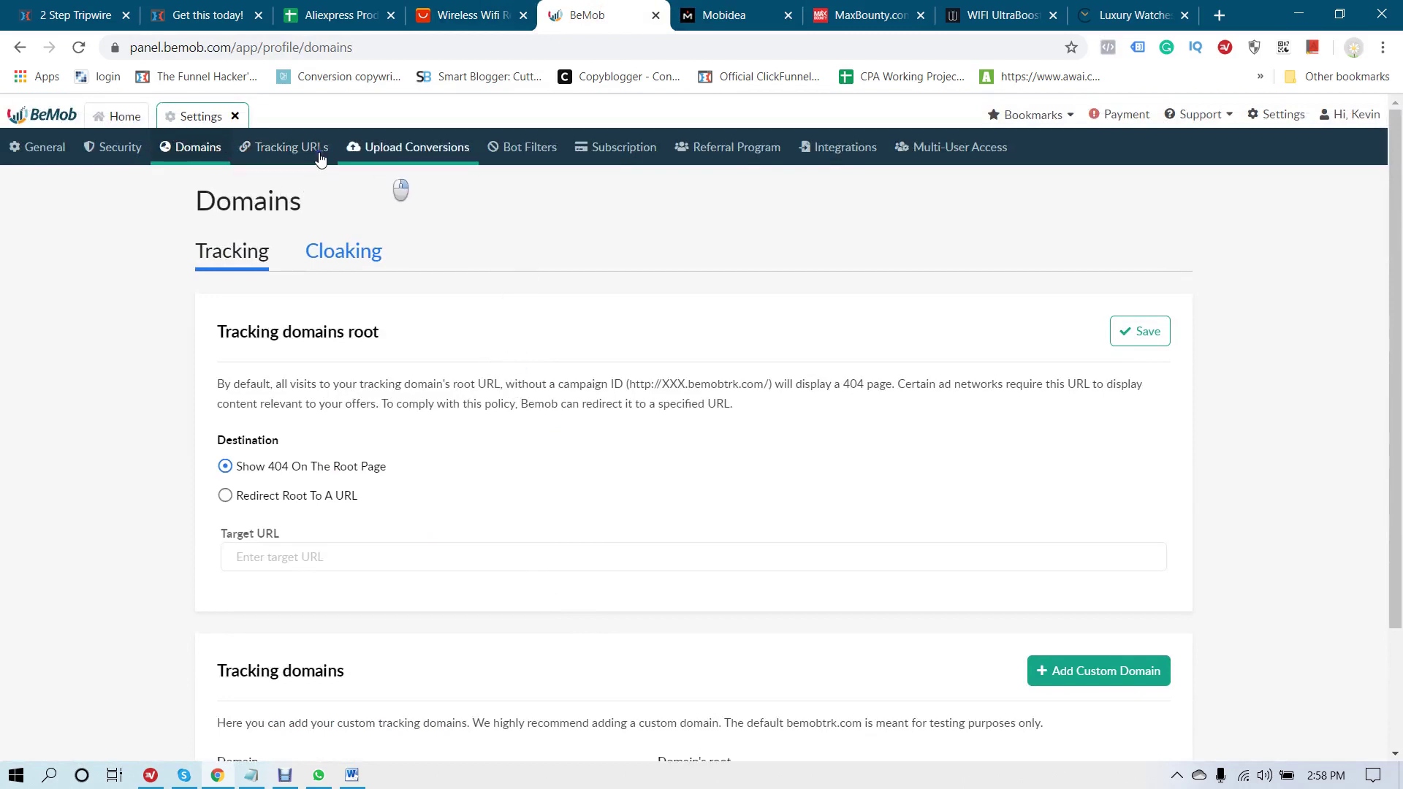
Step: Leave the BeMob settings, view the traffic sources, and start a new offer from the offers list
click(122, 117)
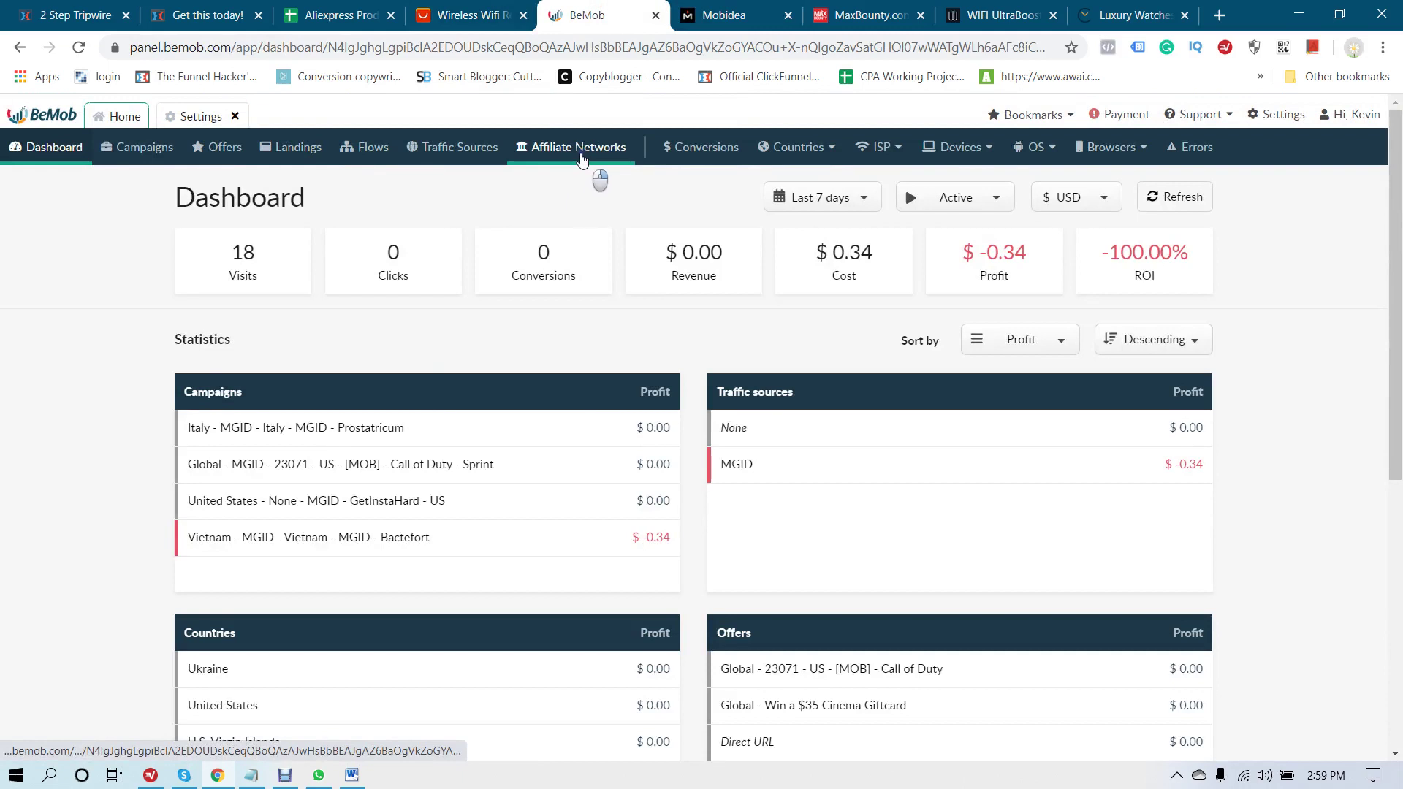
click(458, 159)
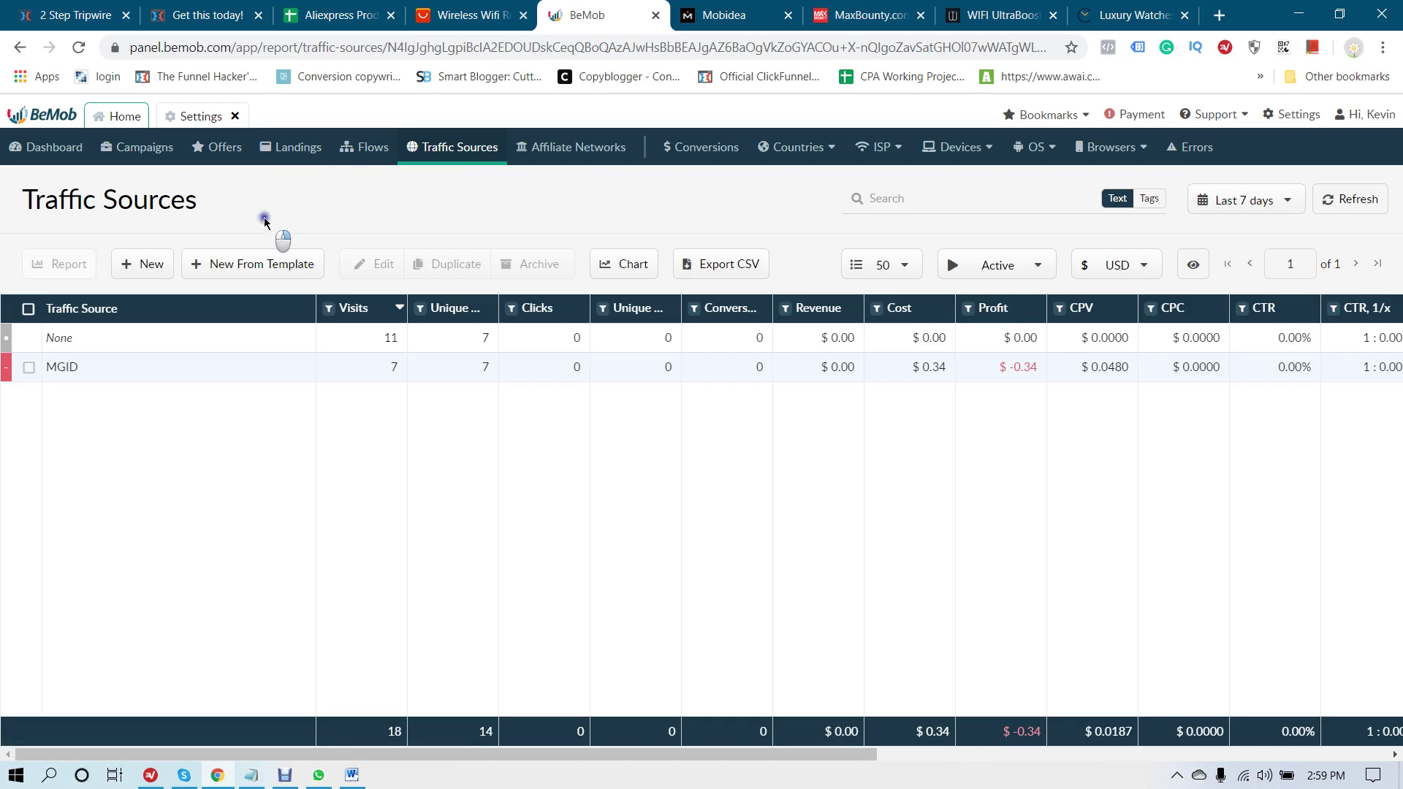
click(223, 156)
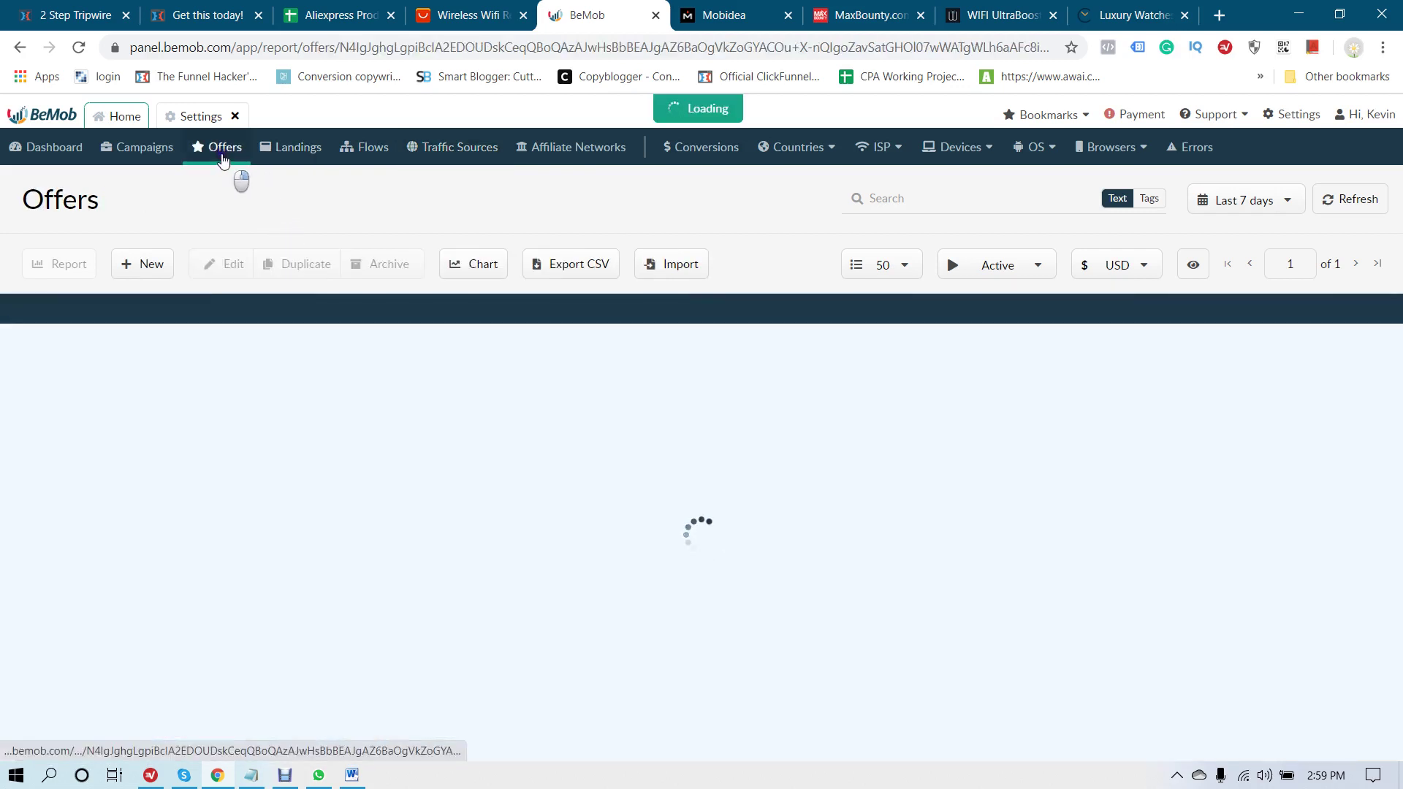
click(139, 272)
Step: Return to the Mobidea offer page and copy "23071 - US - [MOB] - Call of Duty" from the offer title
click(731, 17)
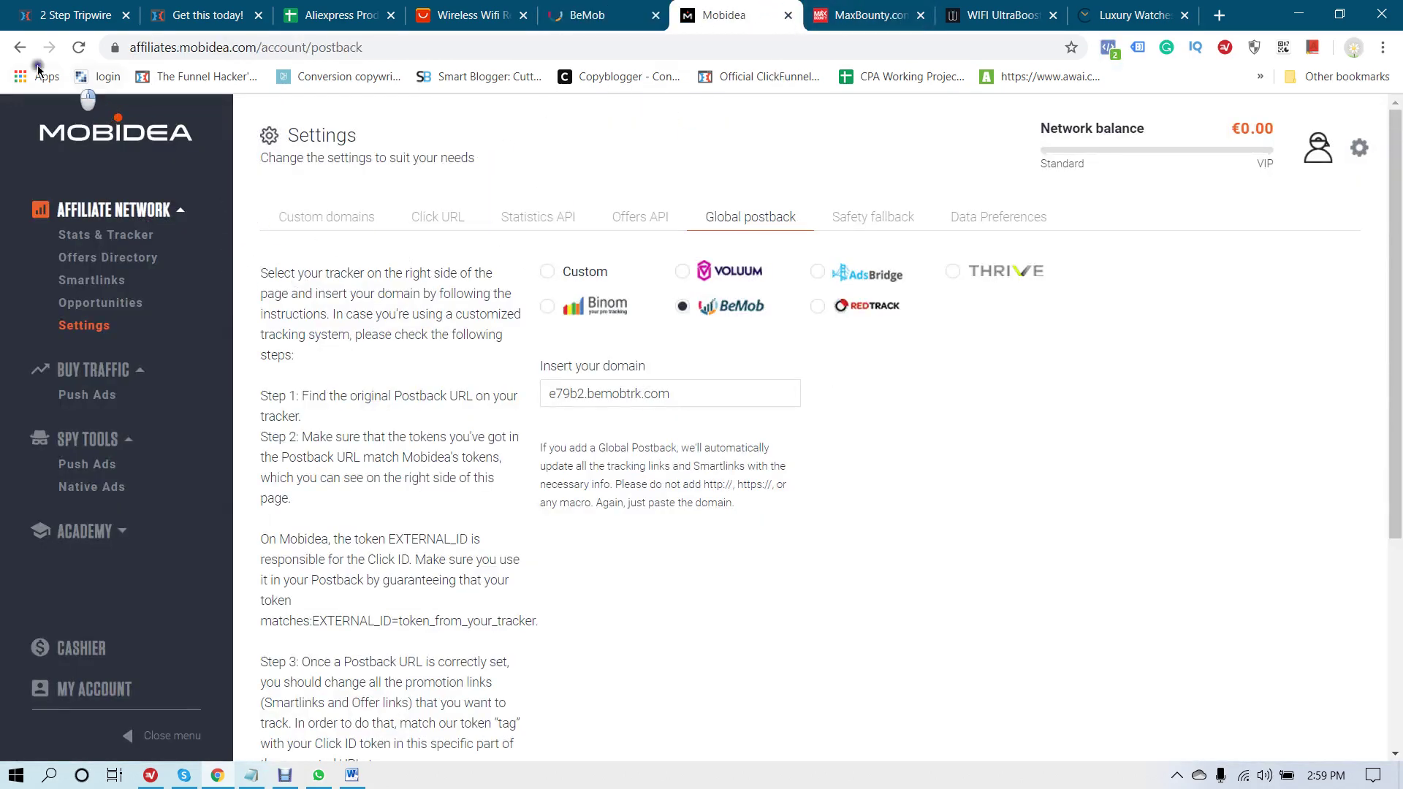
click(14, 45)
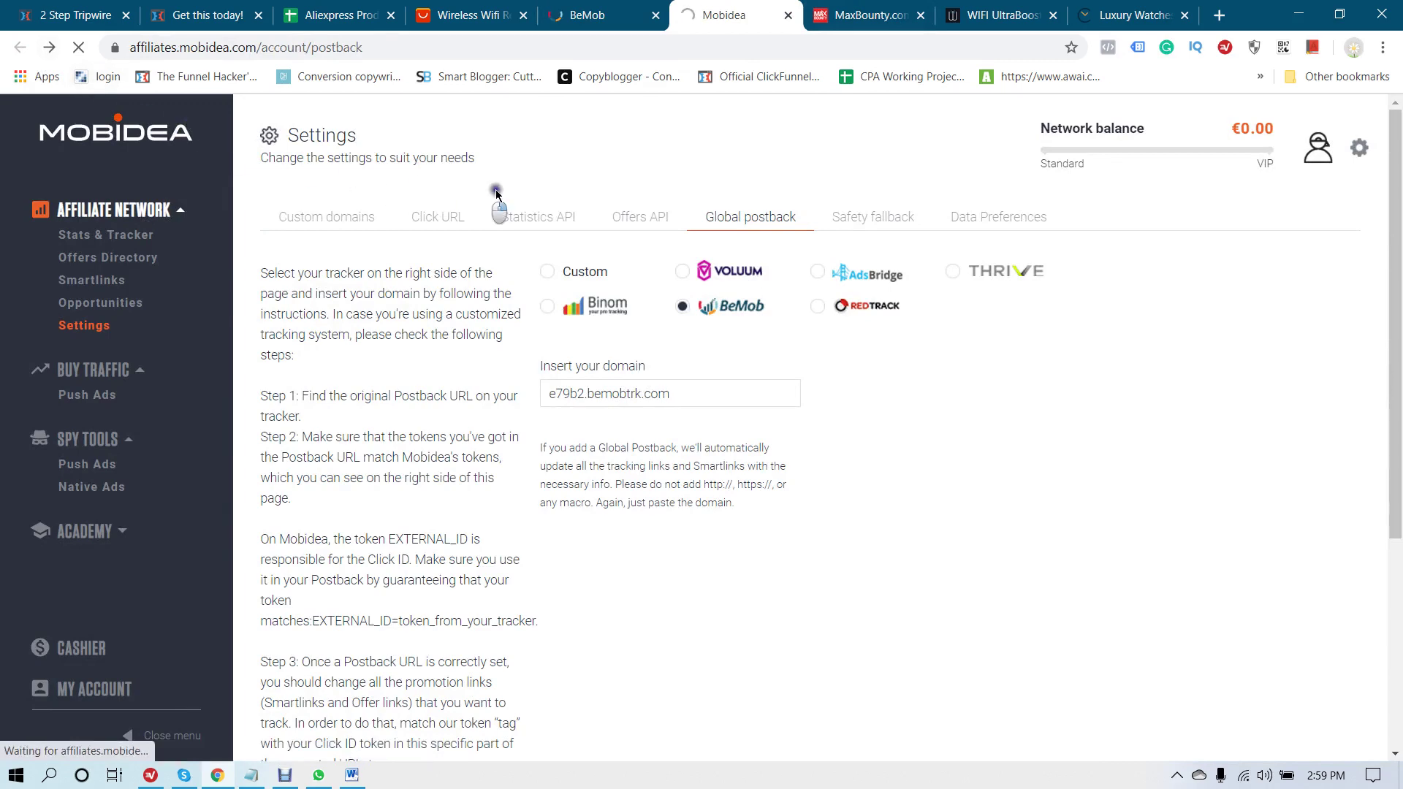
drag(342, 129, 575, 130)
key(ctrl+c)
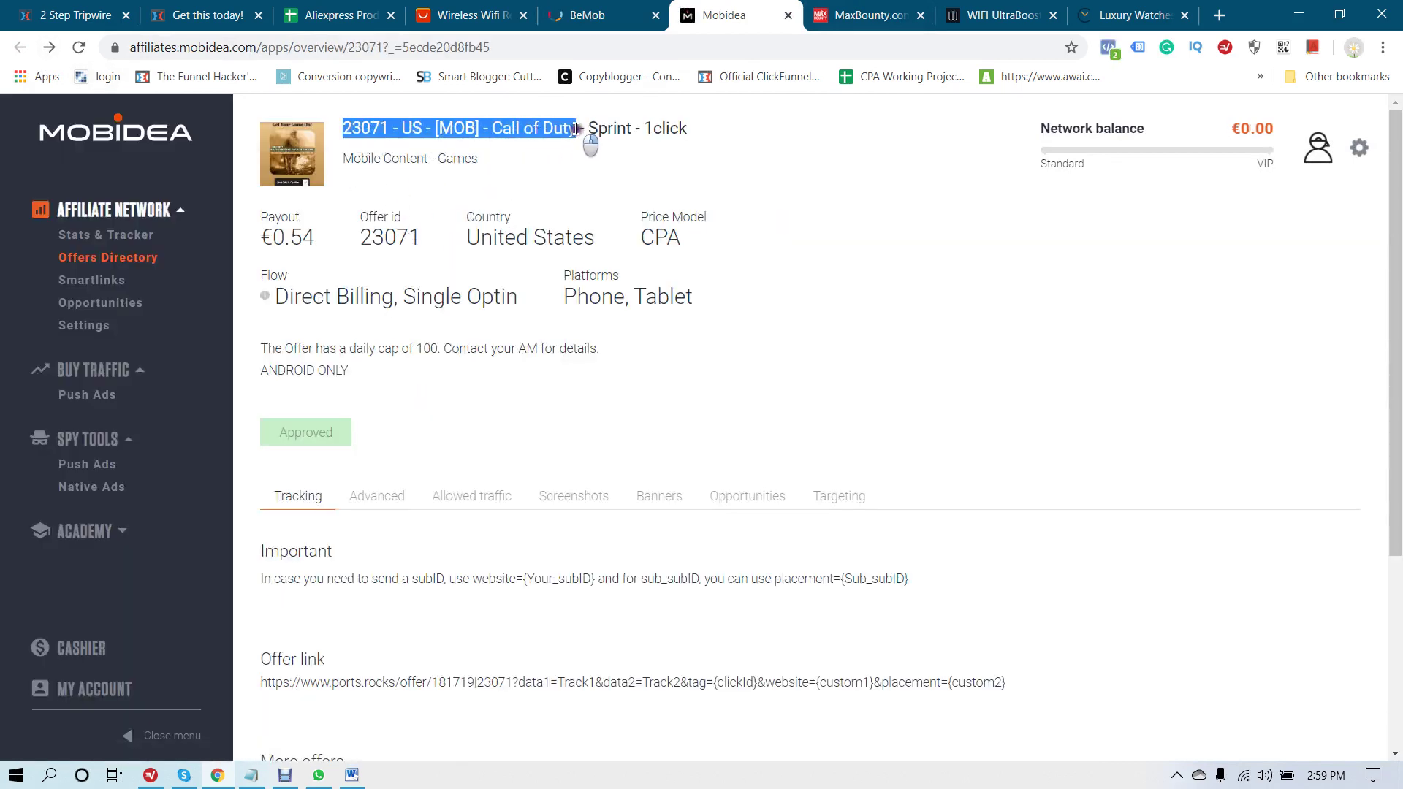
Step: In the new BeMob offer, enter the name 23071 - US - [MOB] - Call of Duty and set the affiliate network to Mobidea
click(629, 16)
click(456, 233)
key(ctrl+v)
click(476, 207)
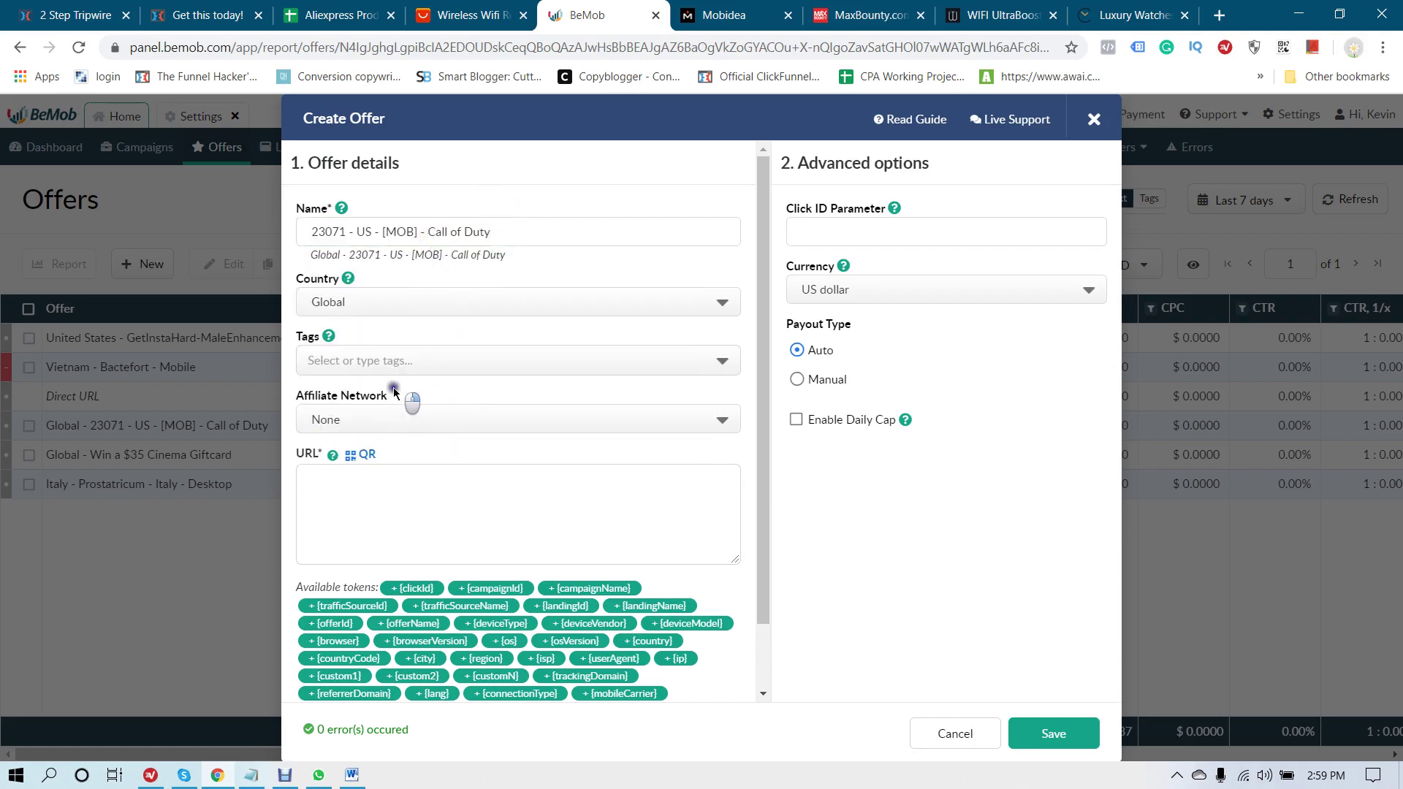
click(418, 422)
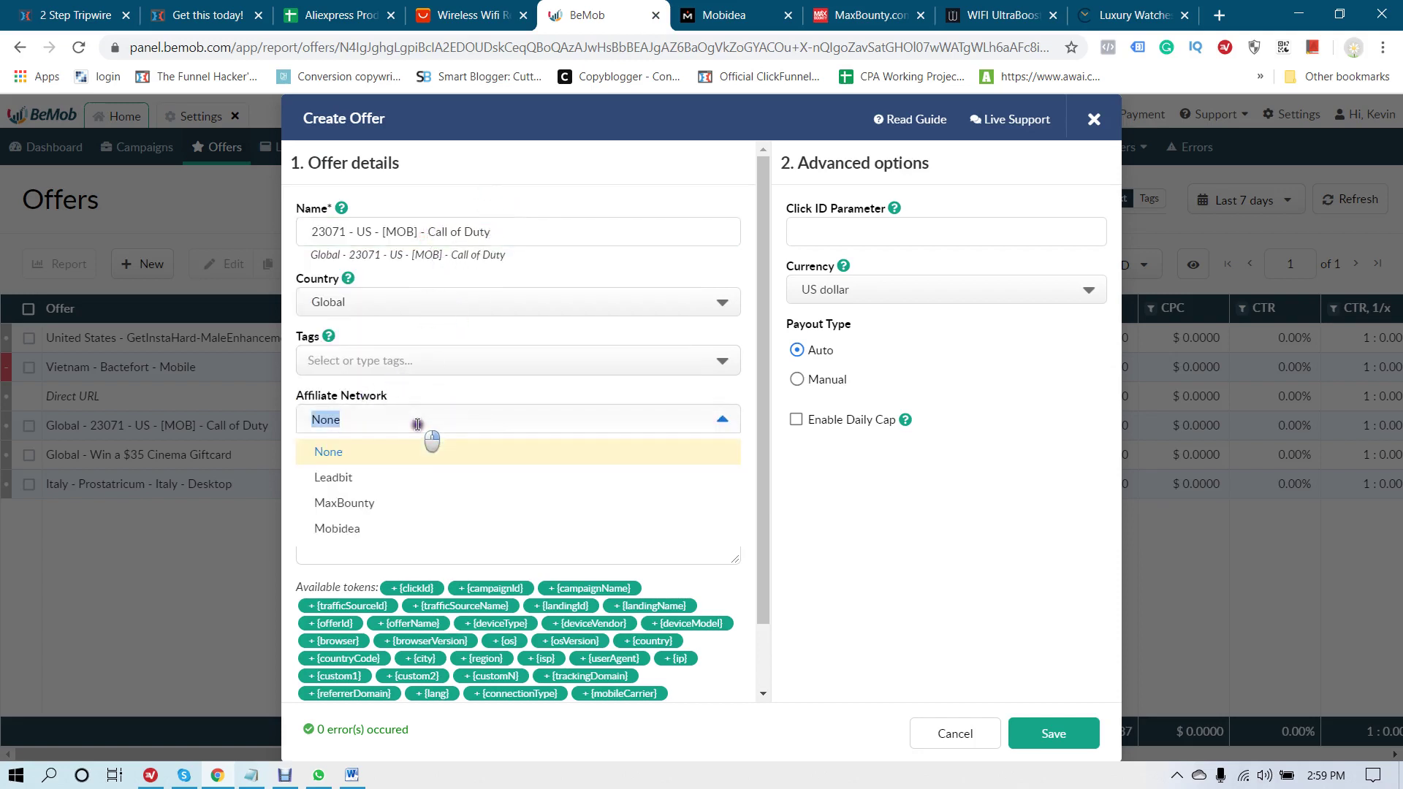
click(350, 528)
Step: Copy the full offer link from the Mobidea offer page into the new BeMob offer's URL
click(694, 17)
scroll(623, 404, down, 4)
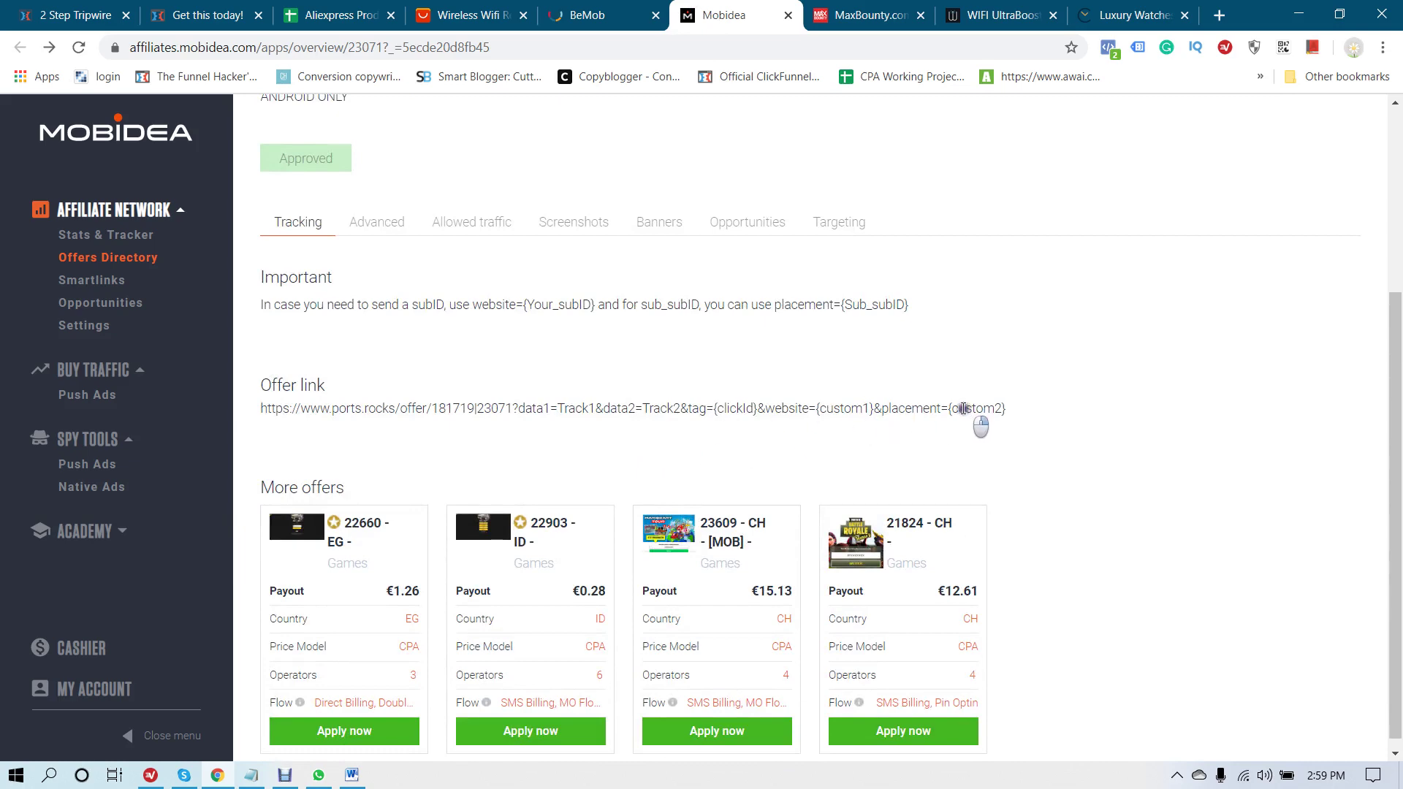
scroll(613, 377, up, 4)
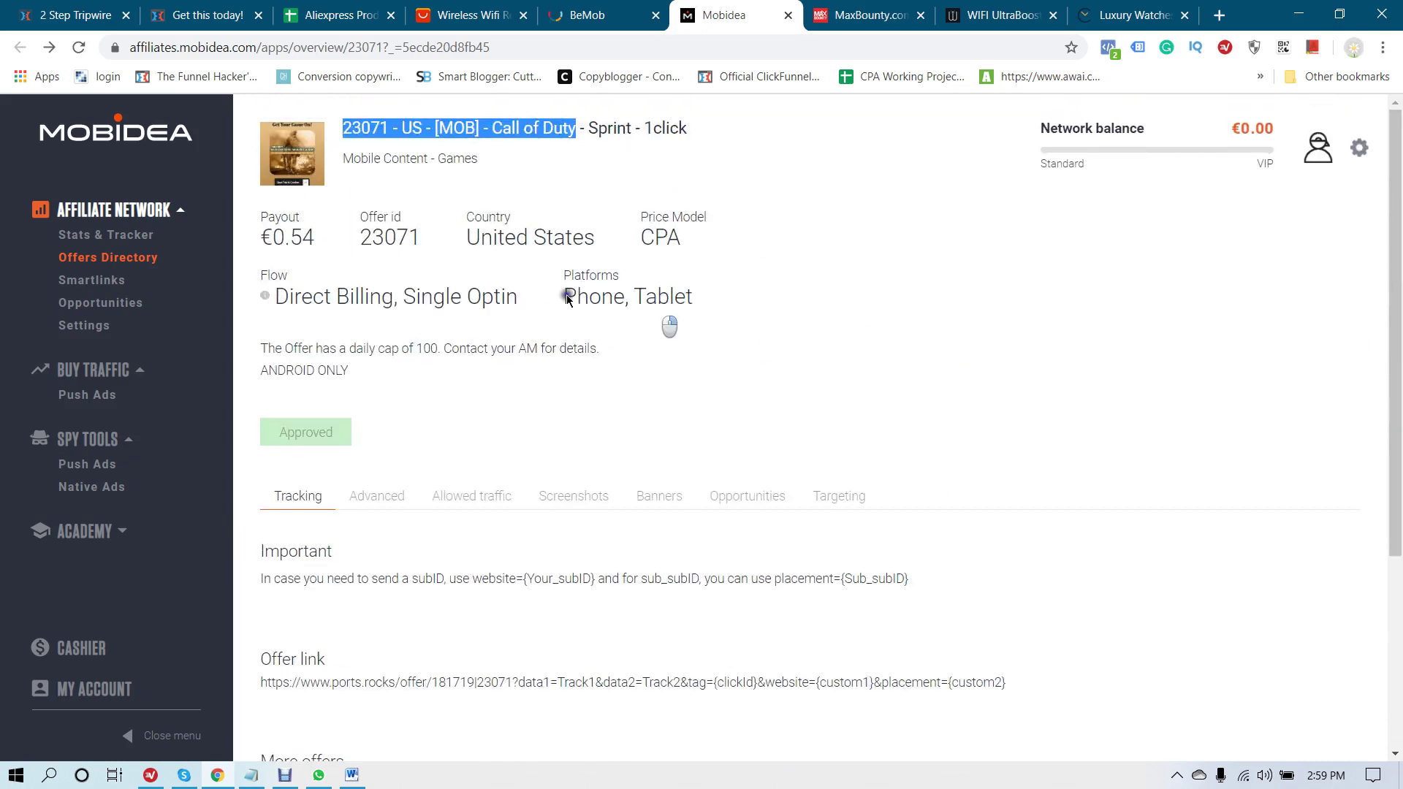
scroll(595, 307, down, 3)
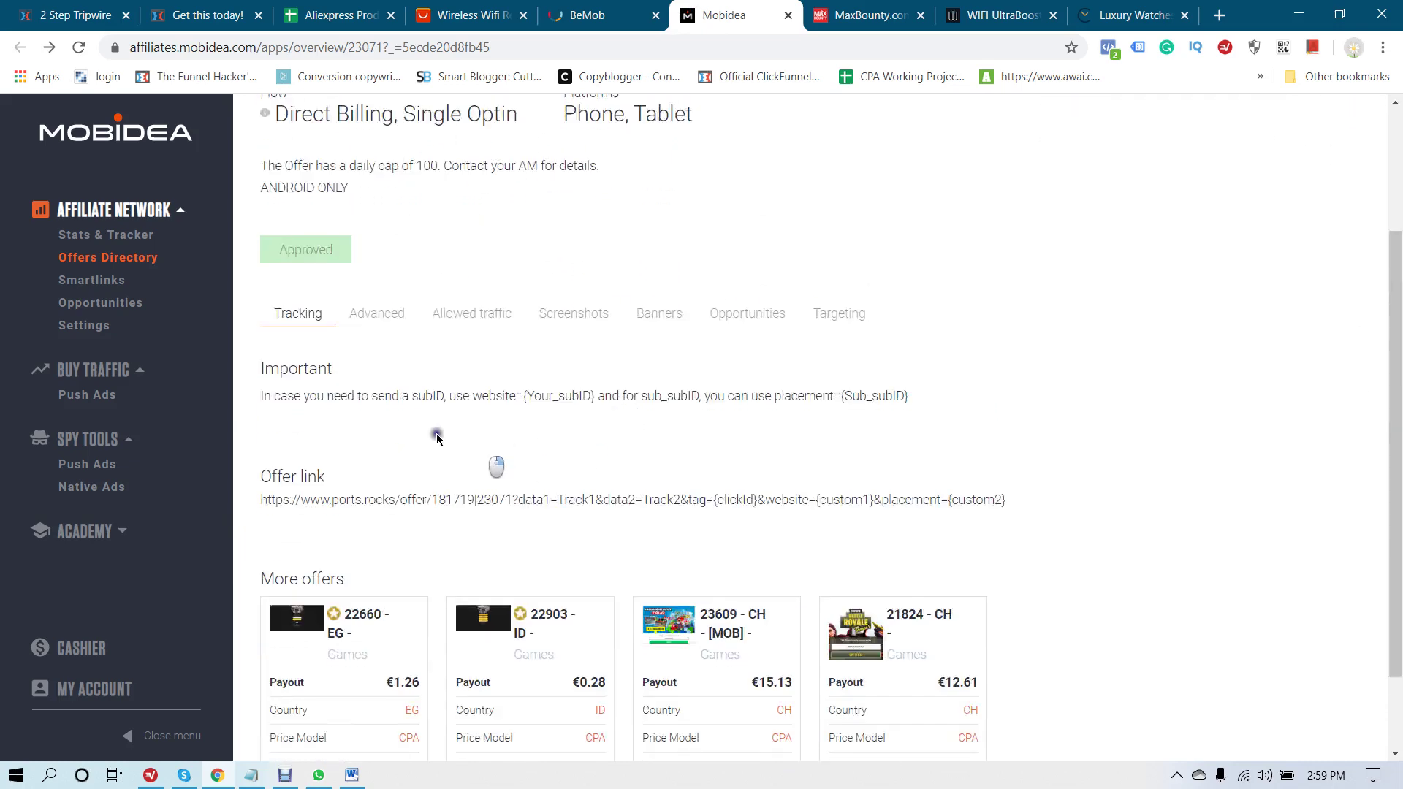
drag(261, 501, 948, 538)
key(ctrl+c)
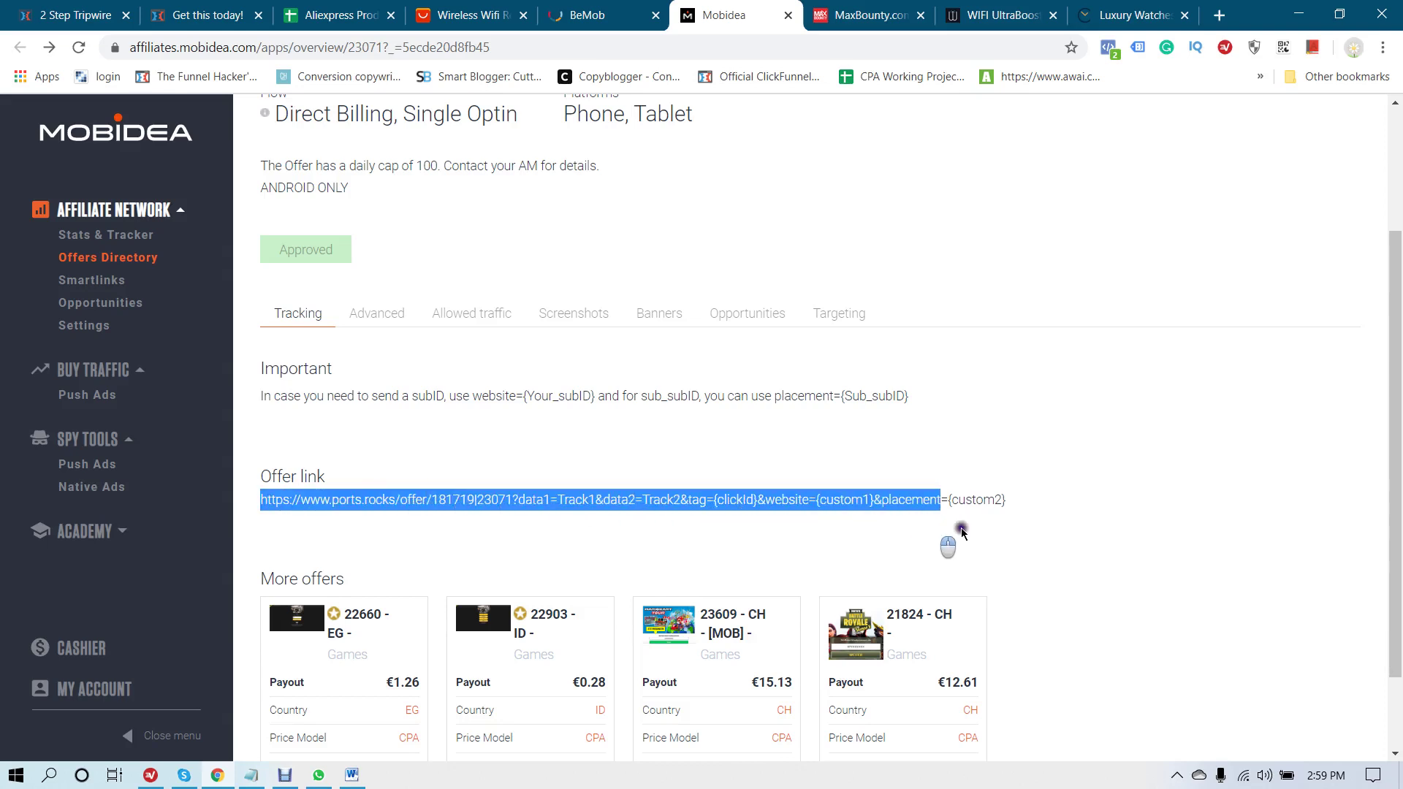
right_click(961, 504)
click(979, 512)
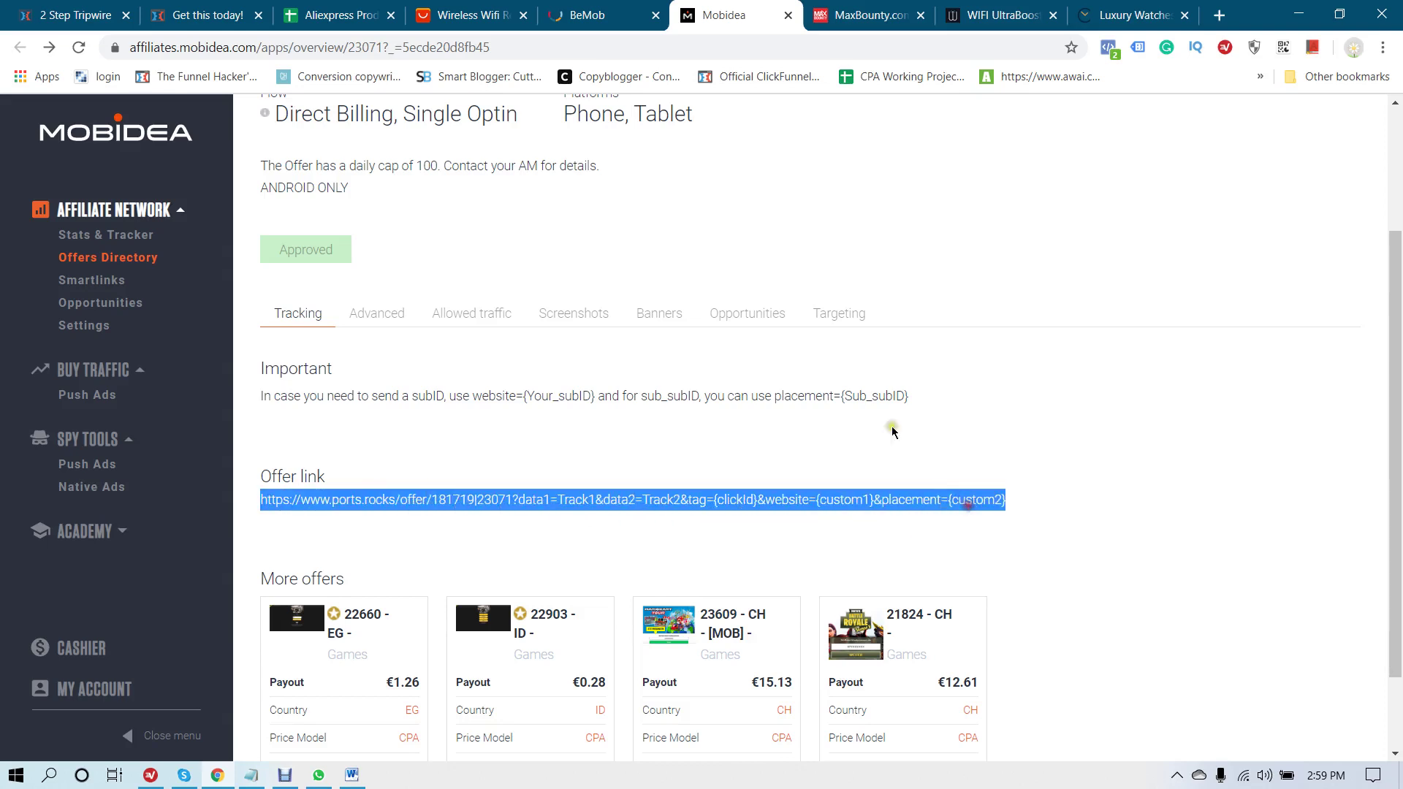
click(586, 14)
key(ctrl+v)
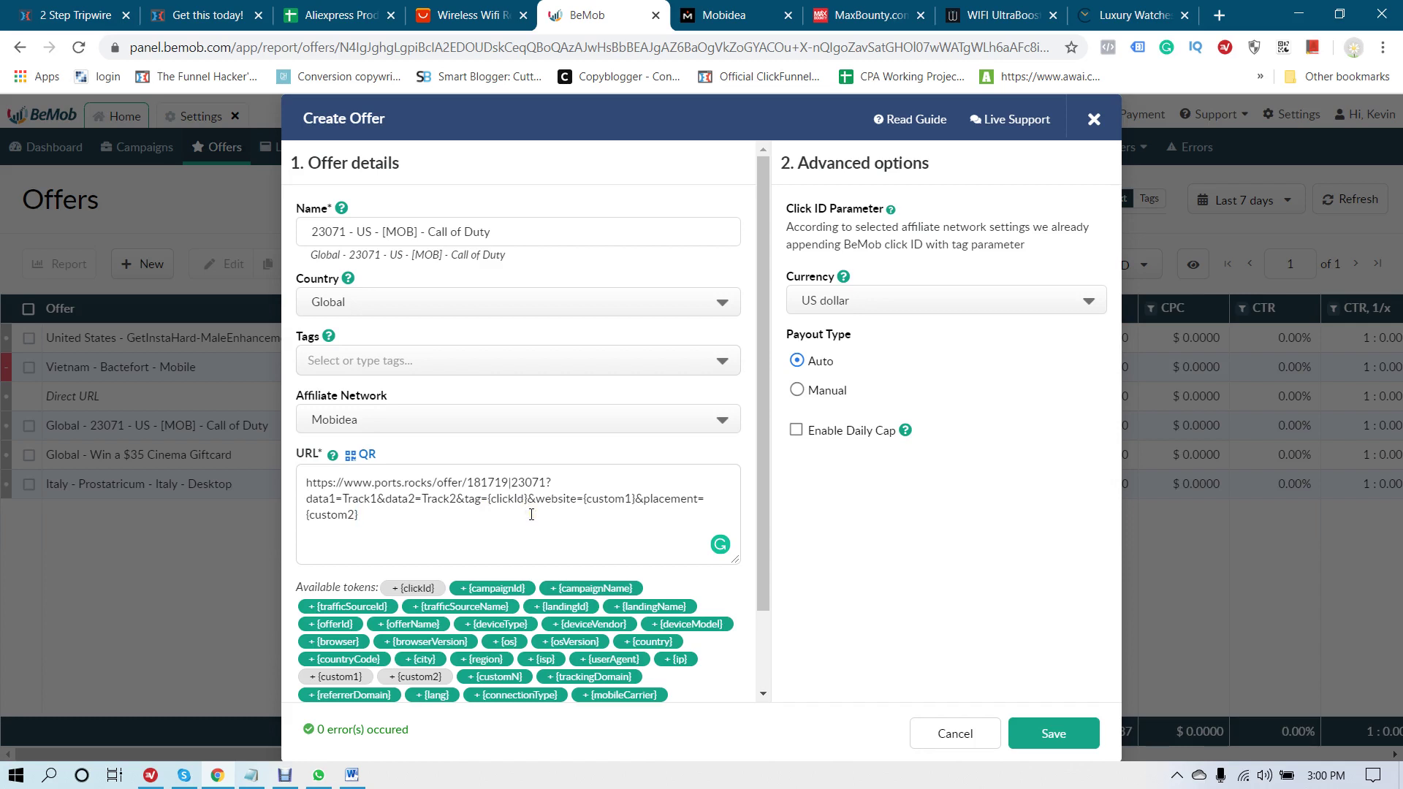
Step: Examine the tag={clickId}, website={custom1} and placement={custom2} parameters in the offer URL
double_click(465, 498)
drag(490, 501, 525, 498)
click(525, 499)
drag(584, 500, 358, 516)
click(618, 520)
drag(527, 500, 464, 501)
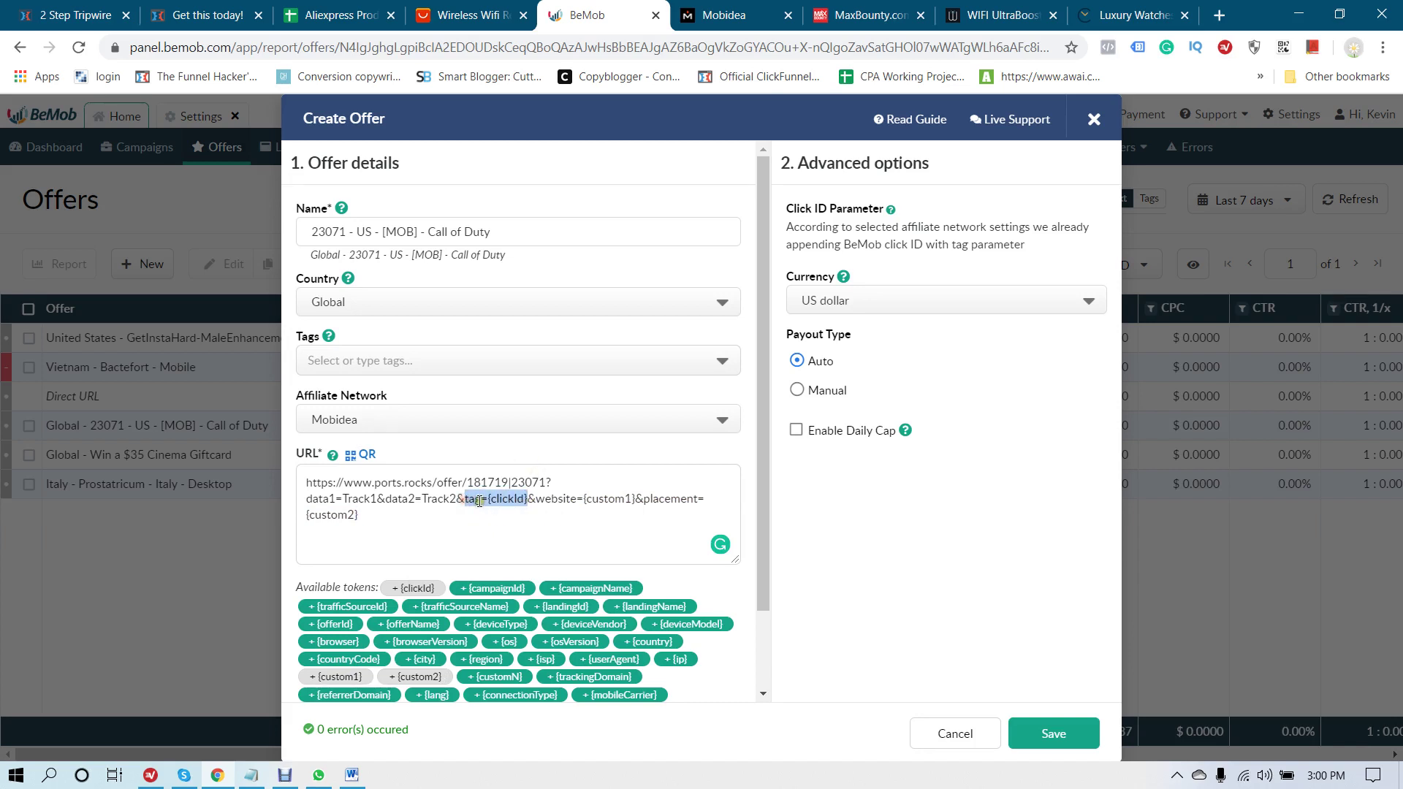
click(481, 501)
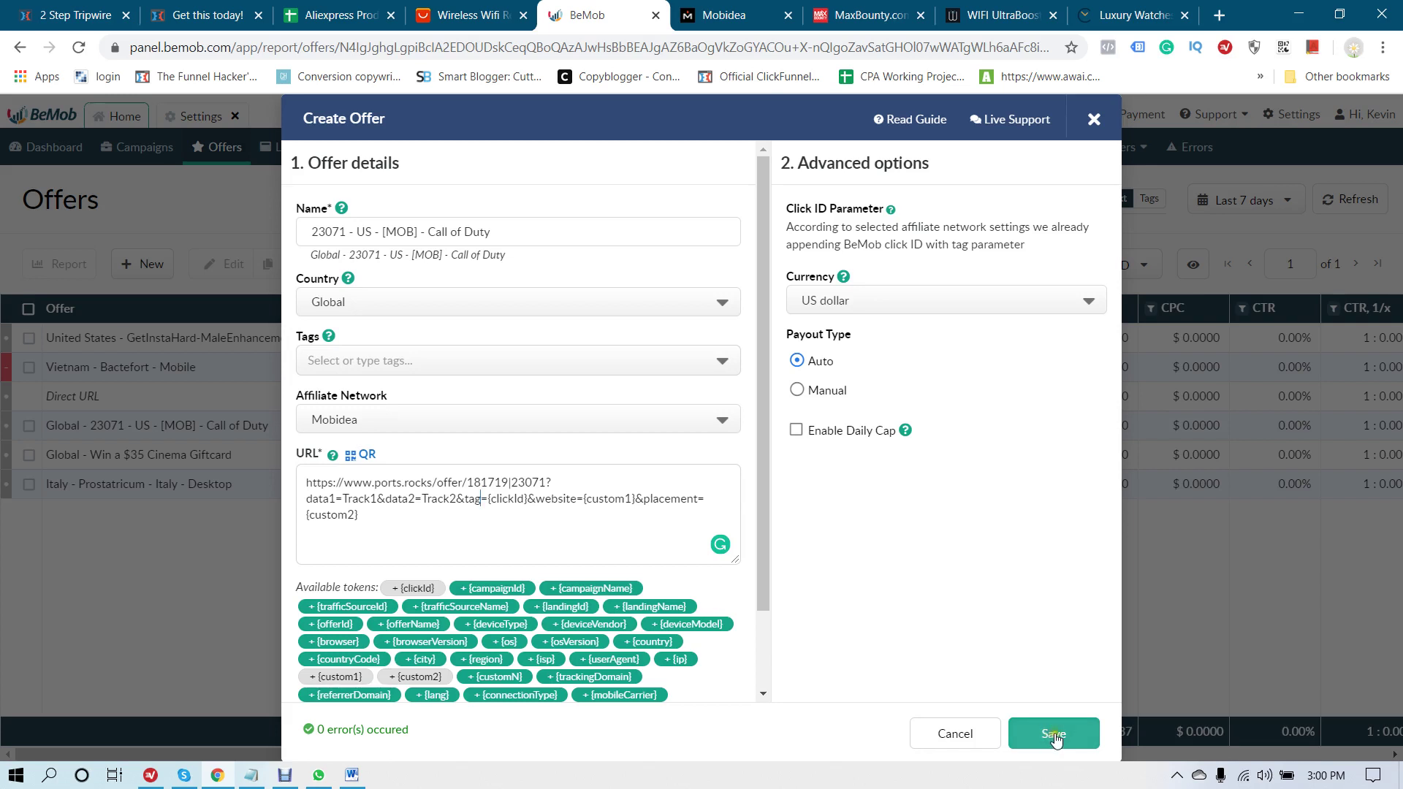
Step: Discard the unsaved offer and review the details of the existing 23071 - US - [MOB] - Call of Duty offer
click(957, 733)
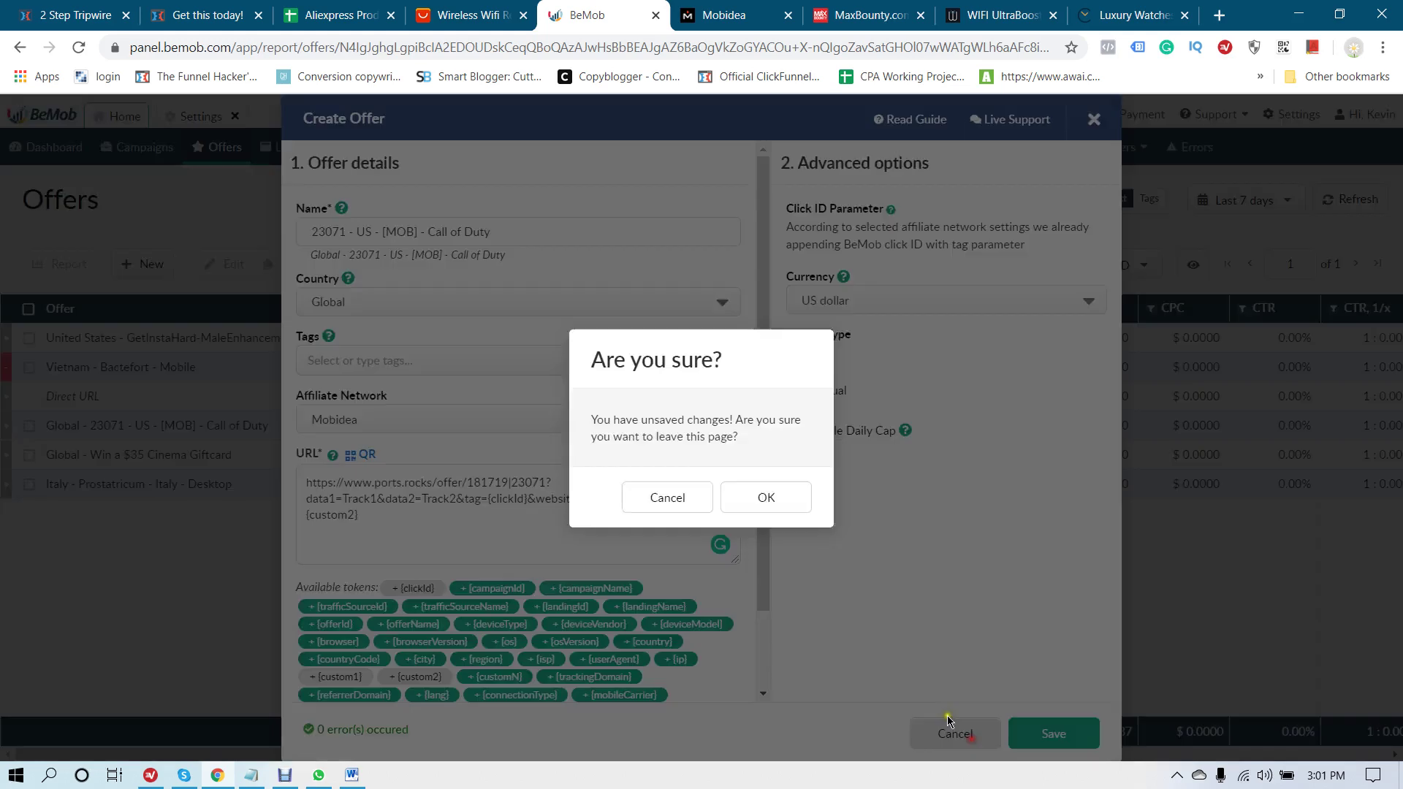
click(800, 504)
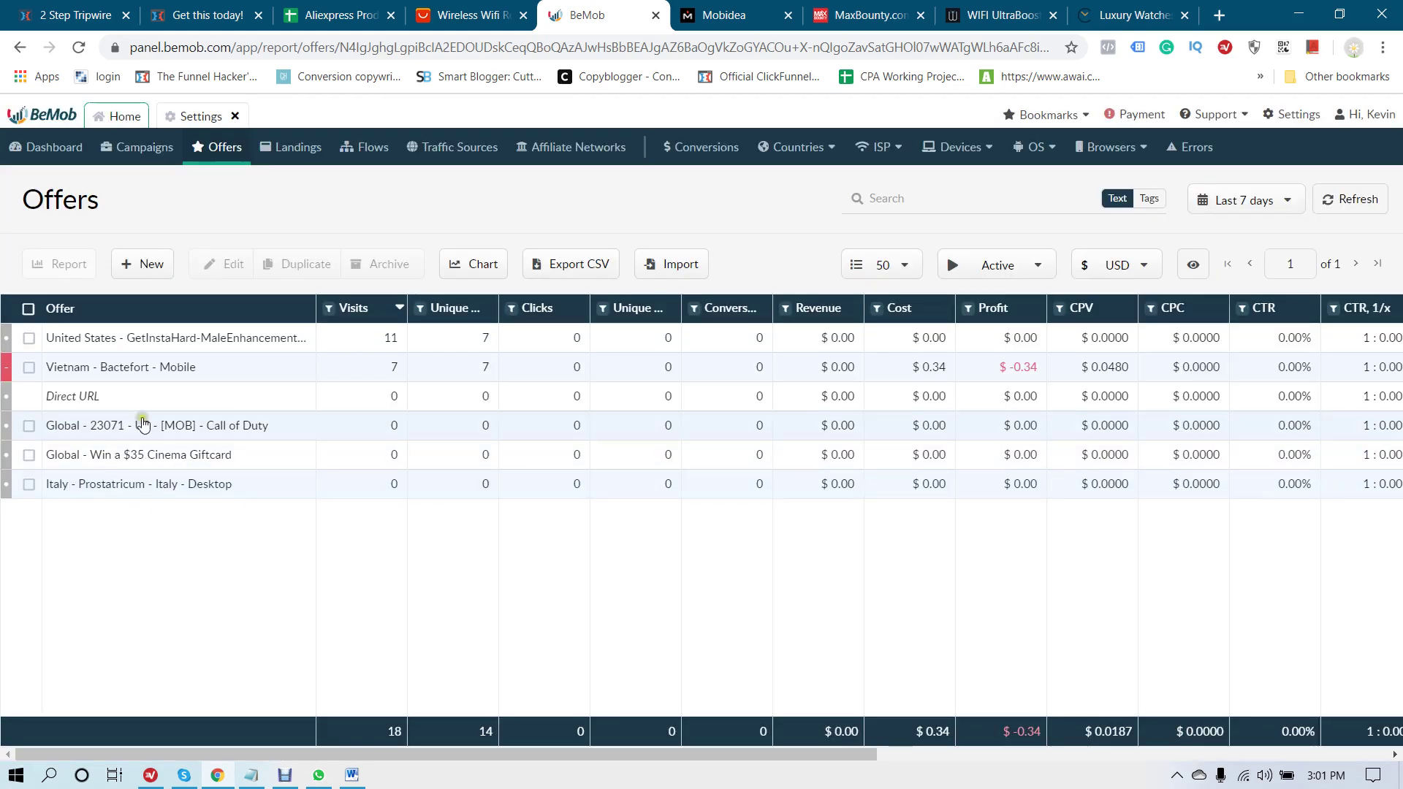
drag(313, 308, 398, 321)
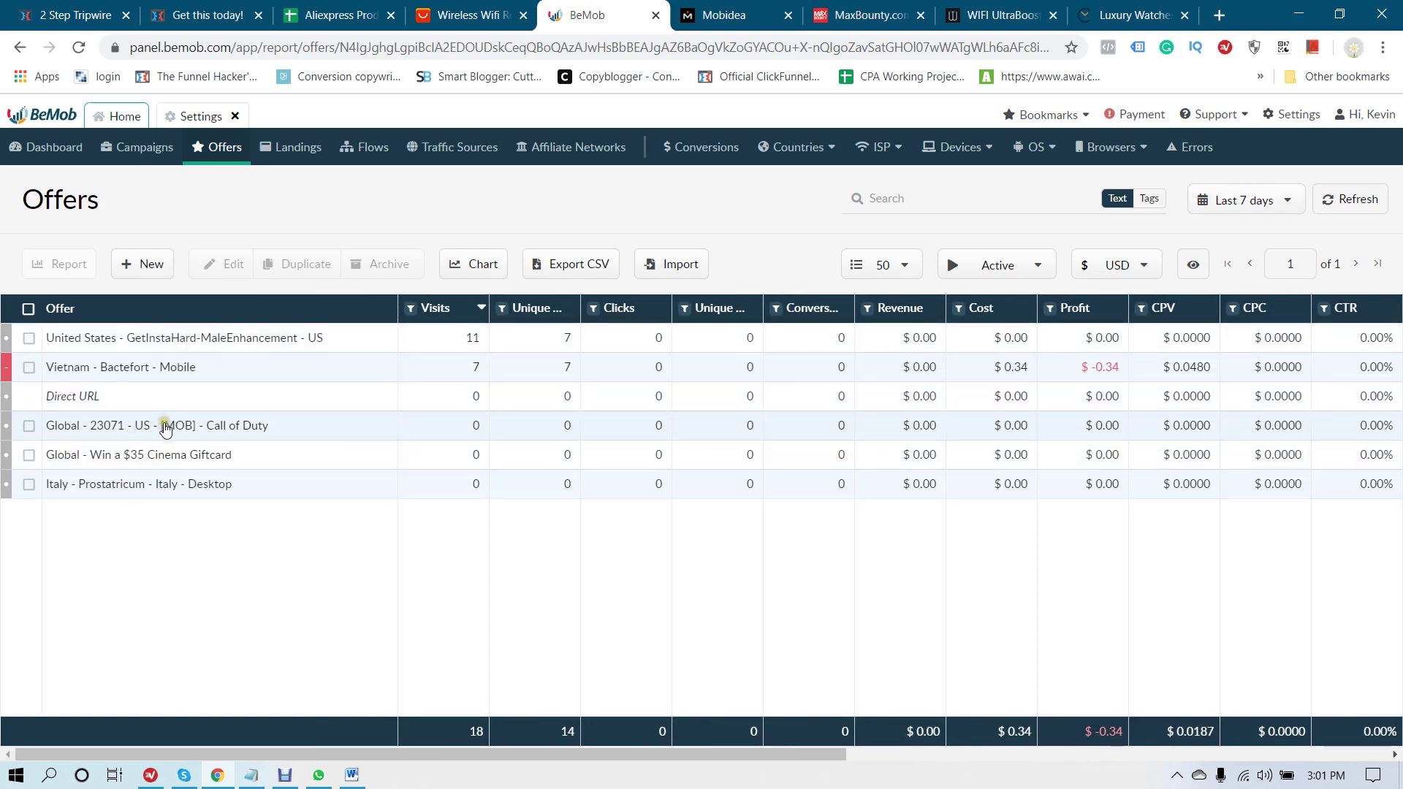
click(164, 430)
click(223, 263)
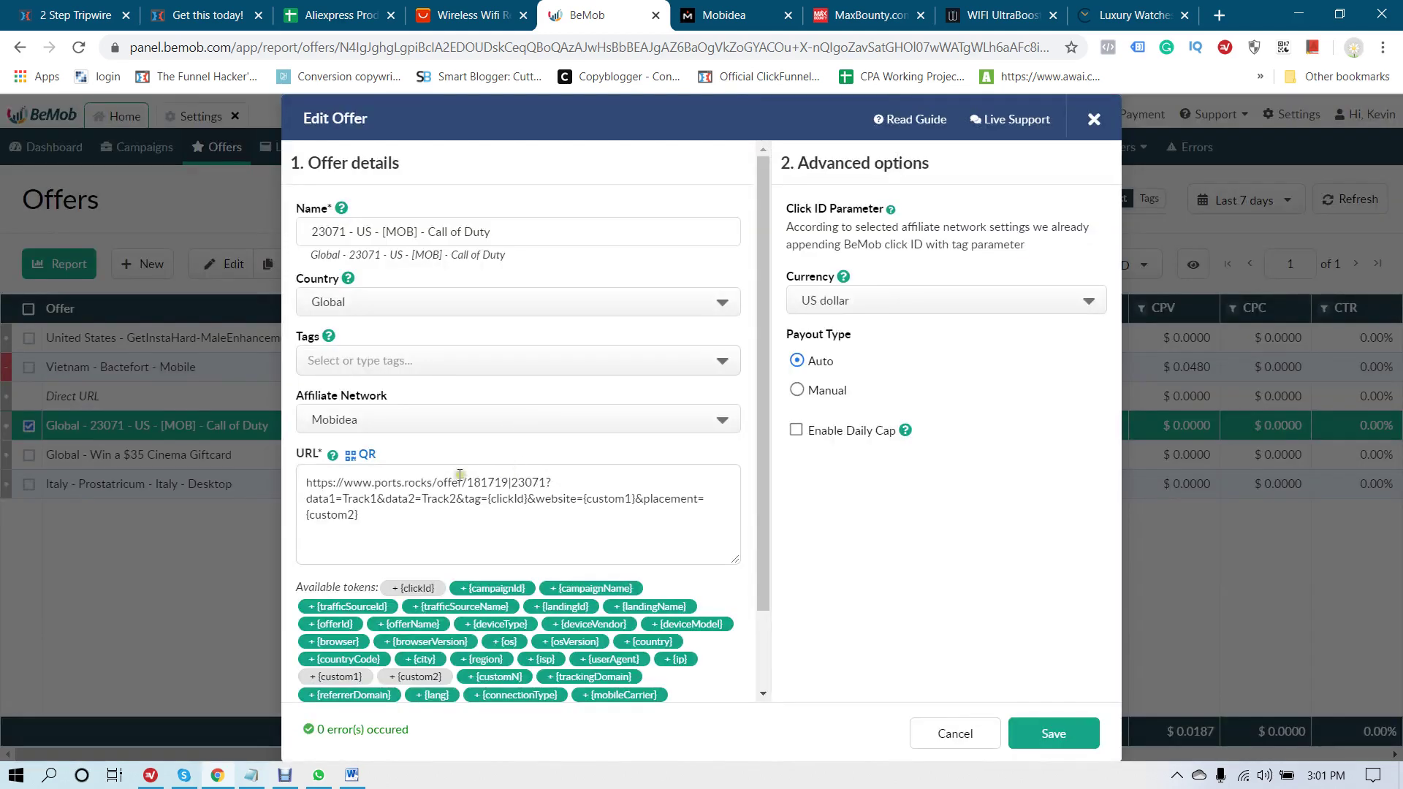
click(950, 733)
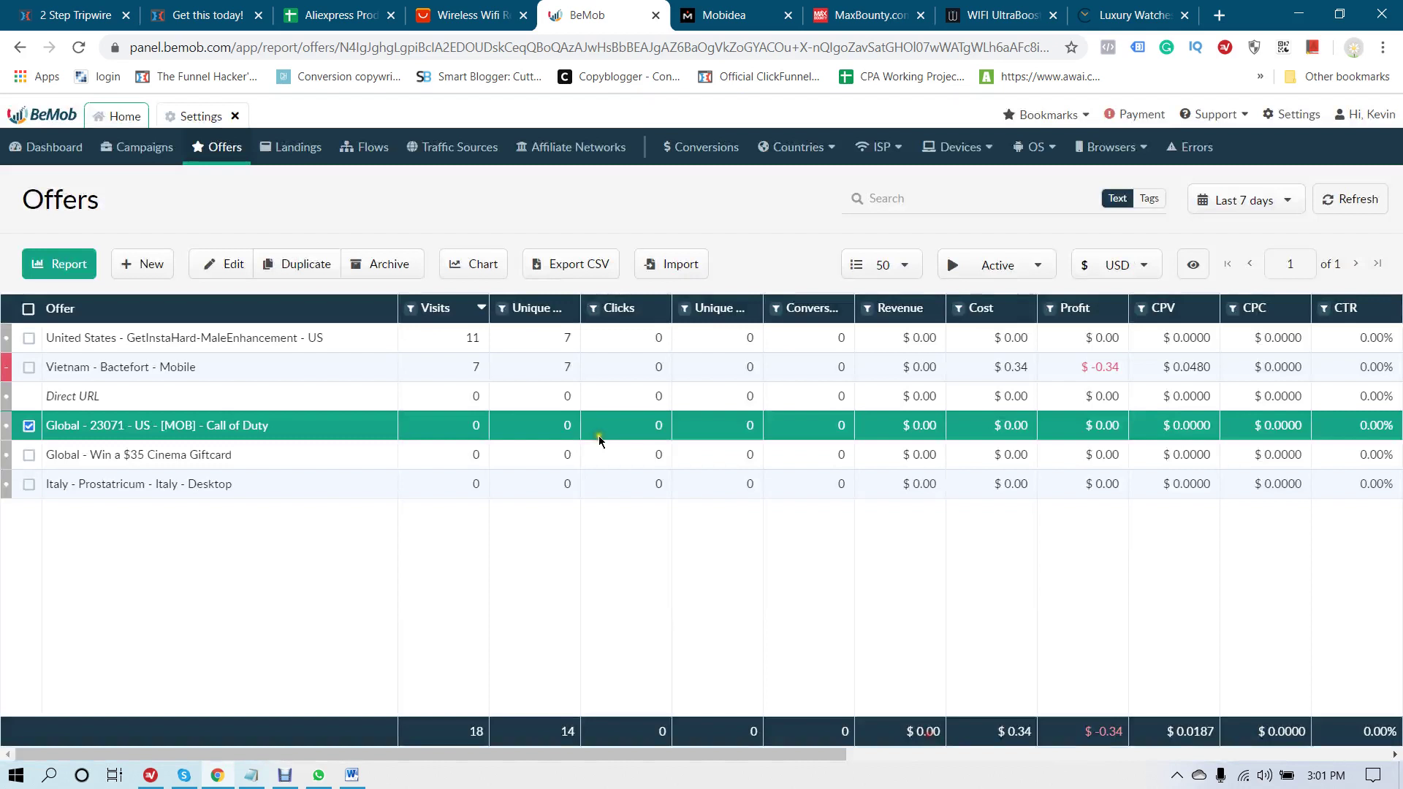
Step: Start a new campaign named "my camofdf" with MGID as the traffic source
click(148, 155)
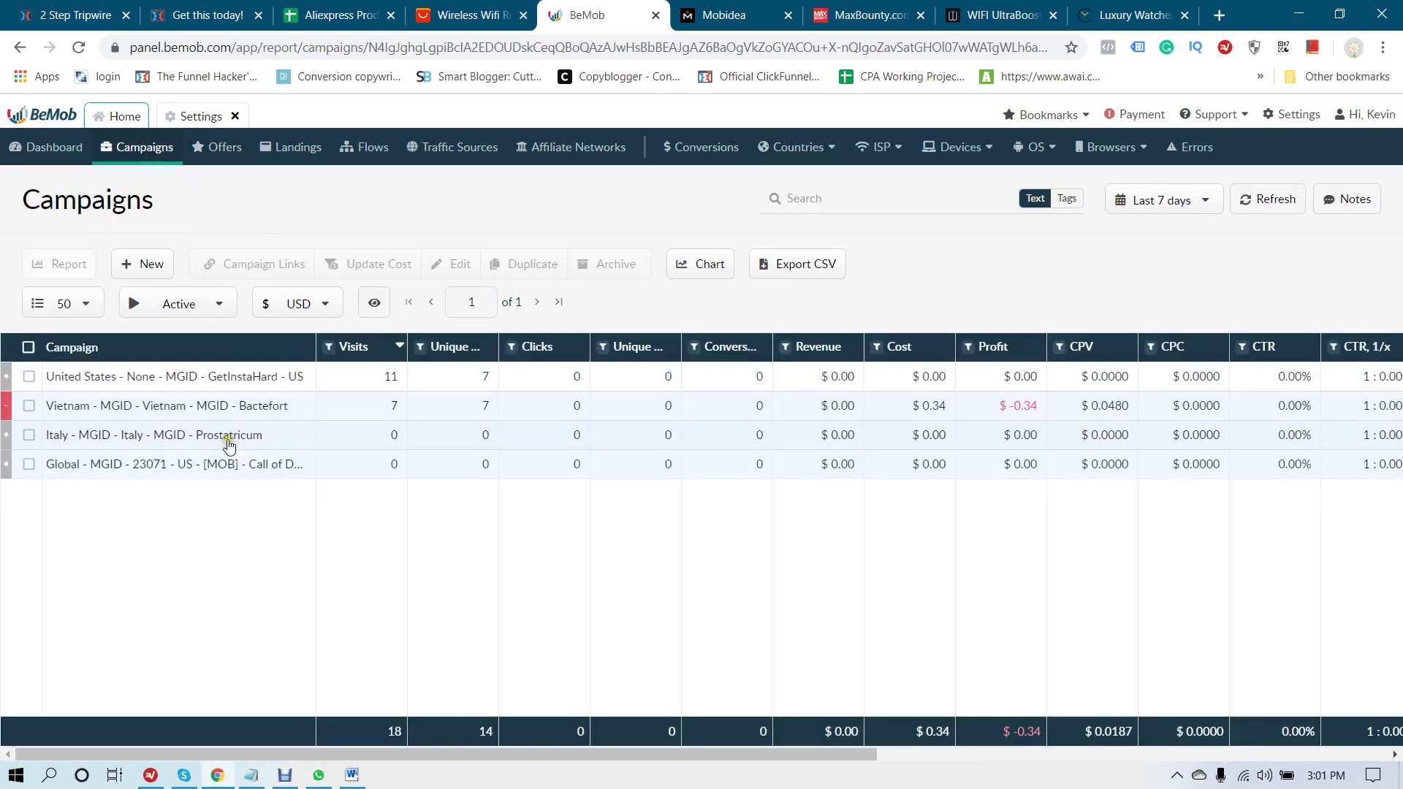
click(147, 263)
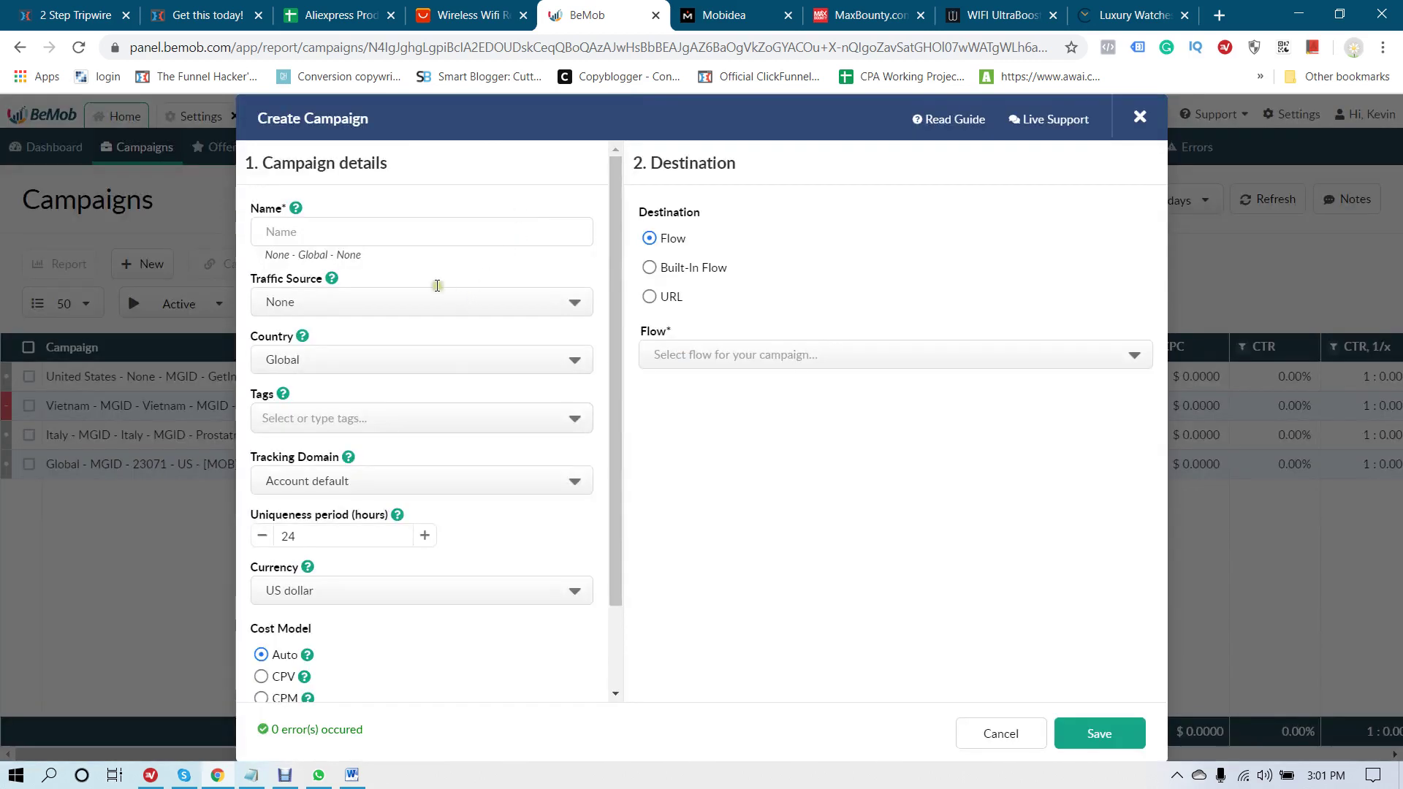
click(353, 230)
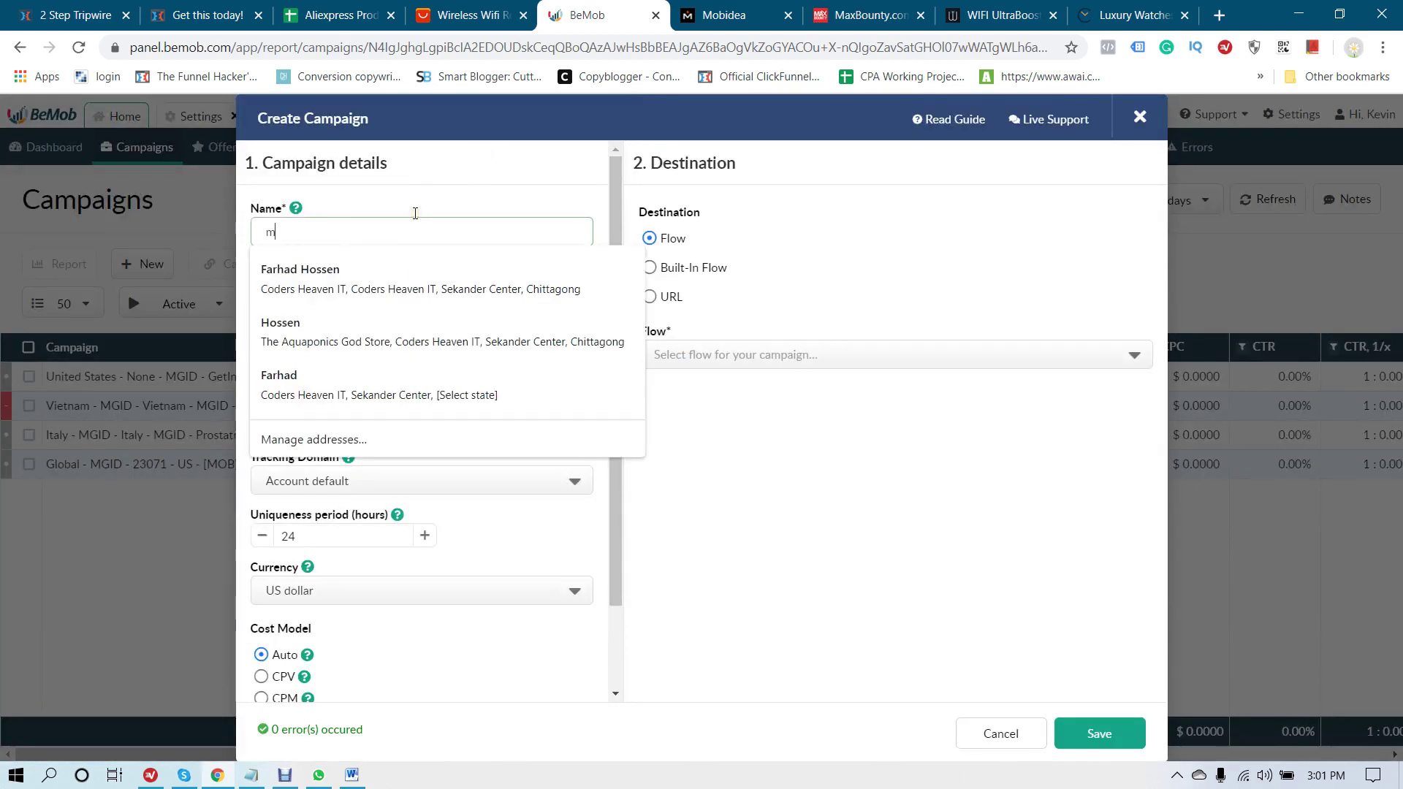
text(my camofdf)
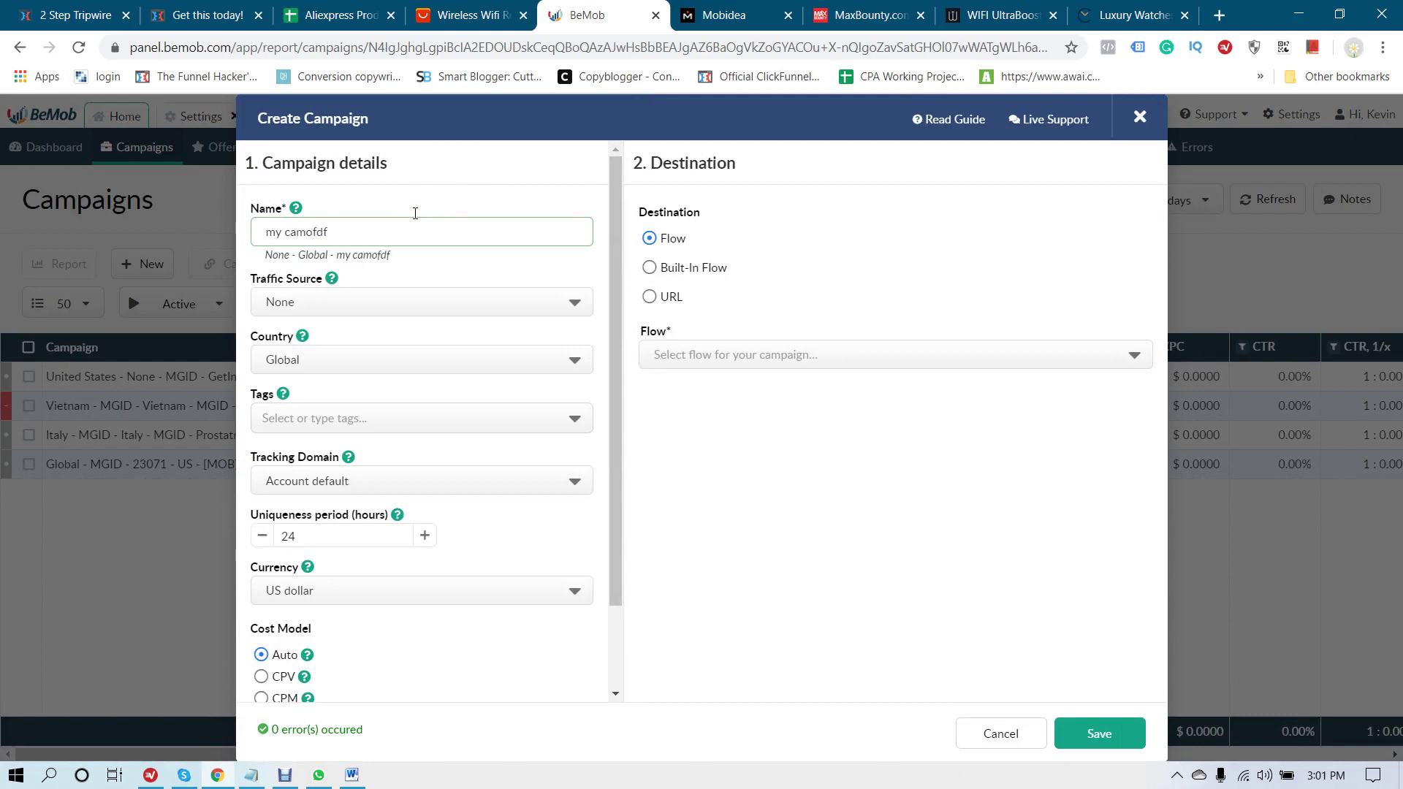
click(409, 301)
click(318, 357)
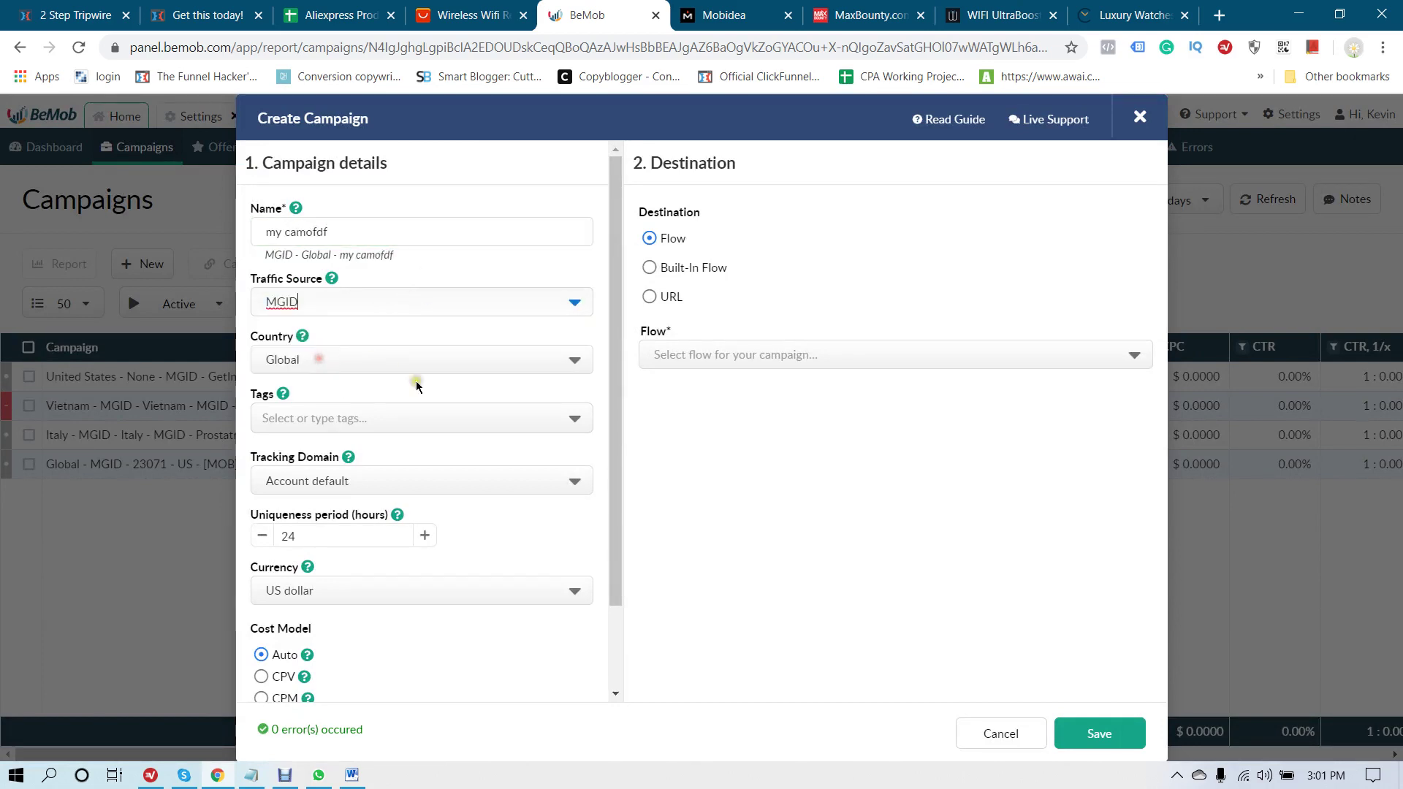
Step: Set the campaign's tracking domain to e79b2.bemobtrk.com and its cost model to Do Not Track
click(358, 485)
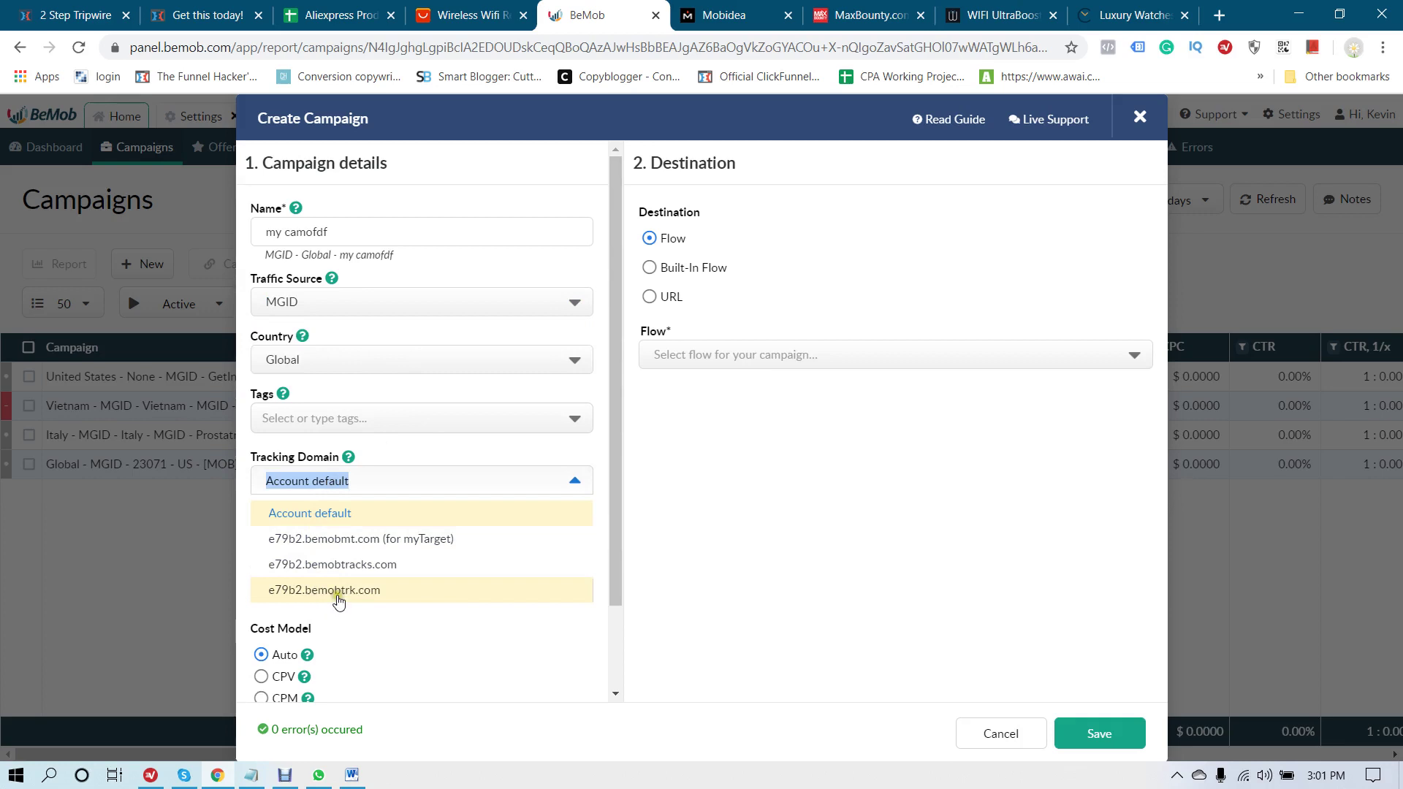
click(325, 592)
scroll(343, 584, down, 2)
click(261, 663)
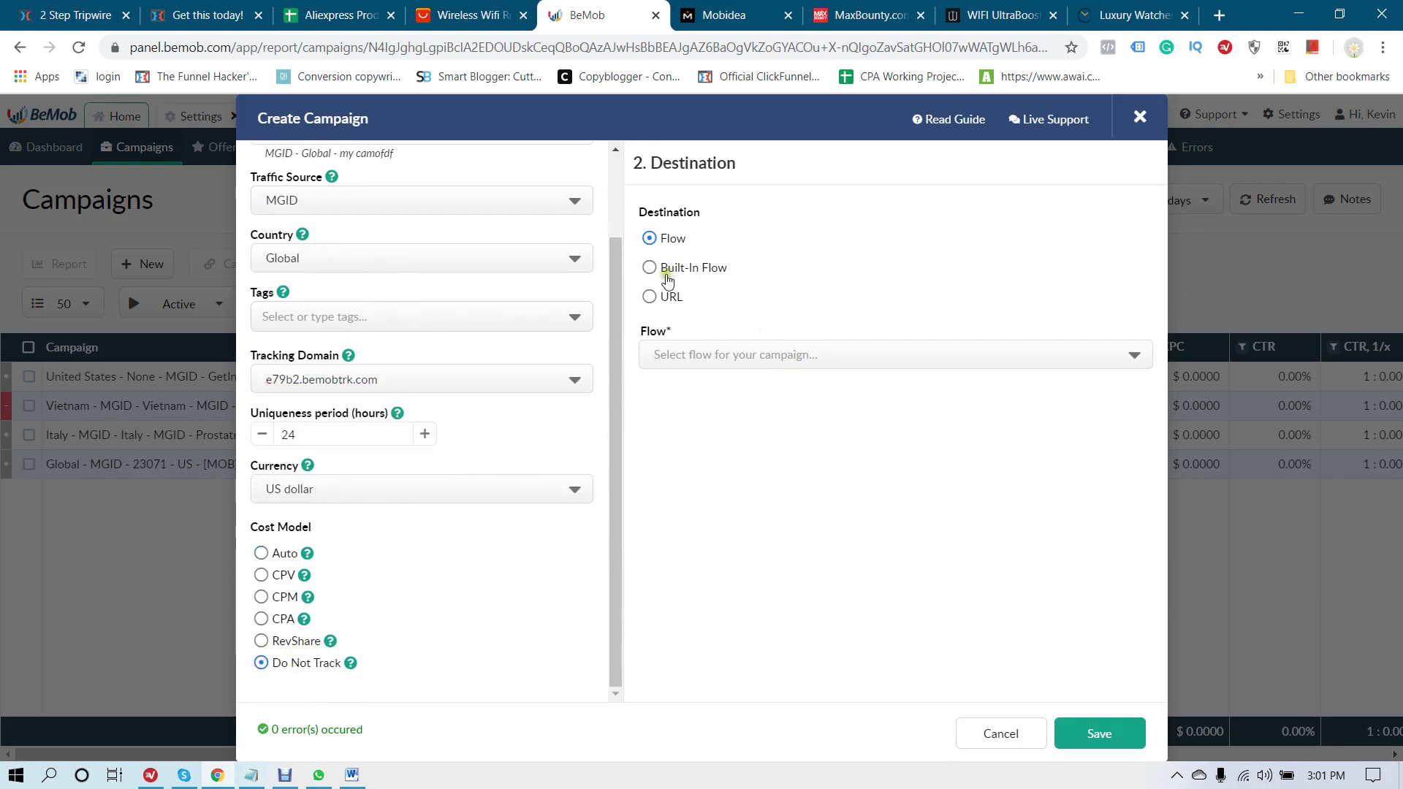
Step: Give the campaign a built-in flow linking directly, without landings, to the 23071 - US - [MOB] - Call of Duty offer, and discard the campaign
click(666, 269)
click(750, 437)
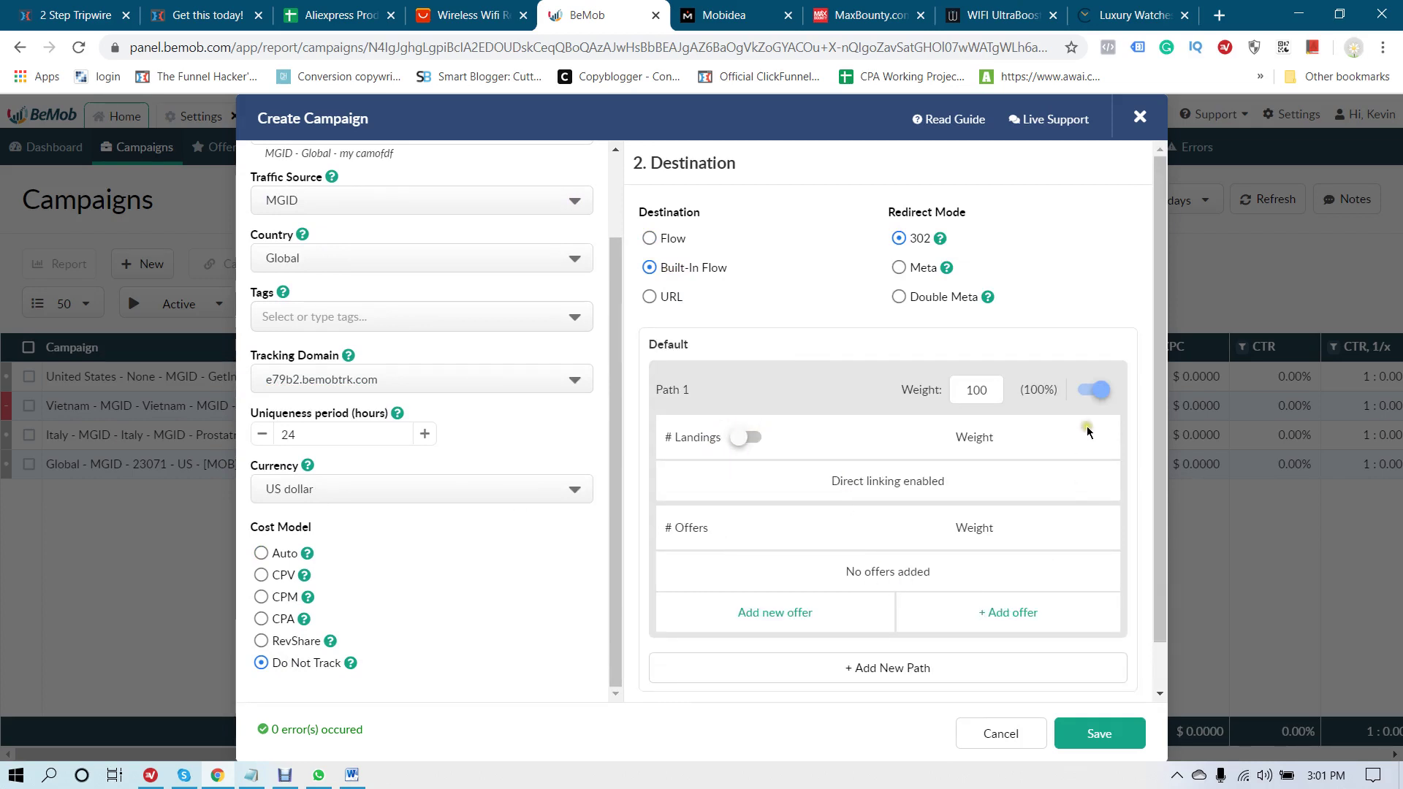
click(1020, 619)
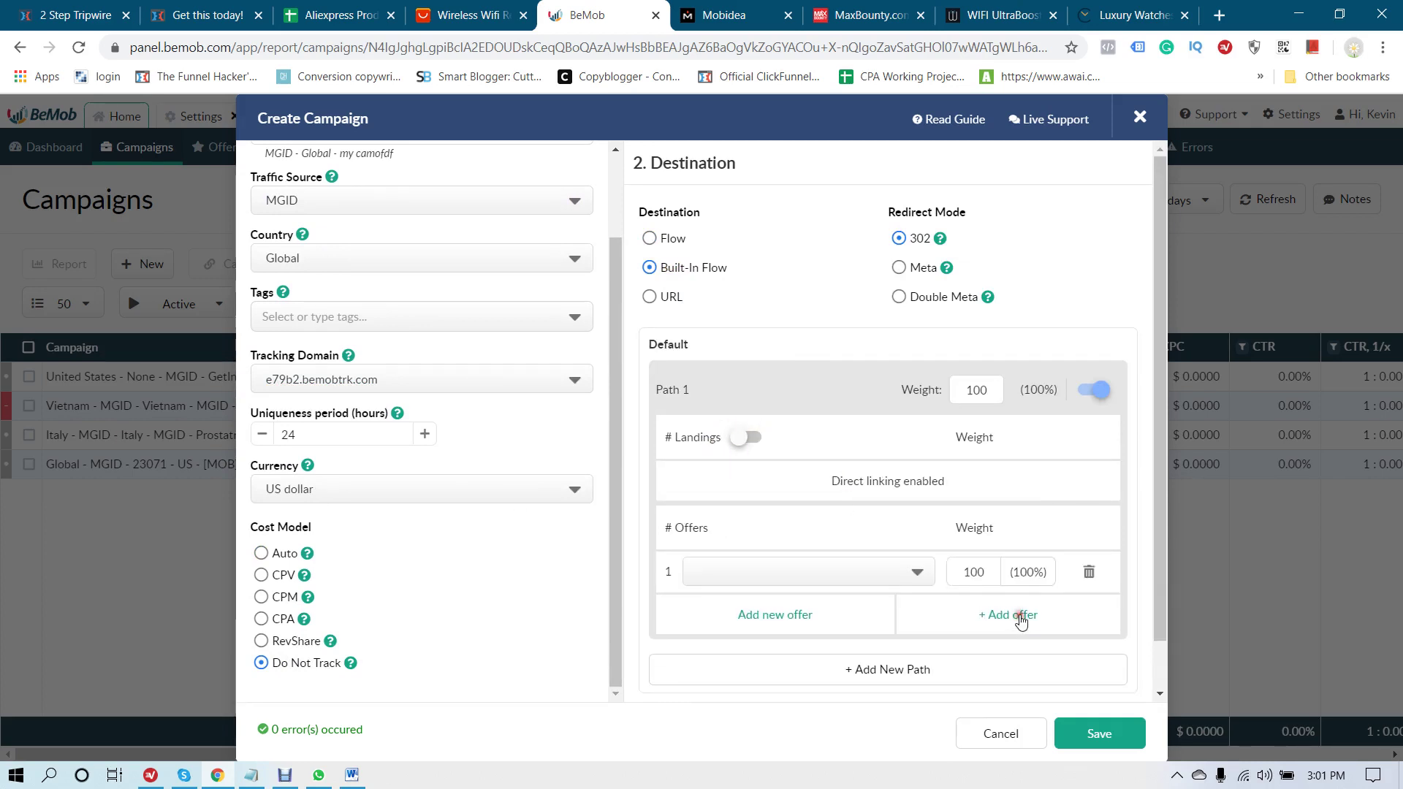
click(875, 572)
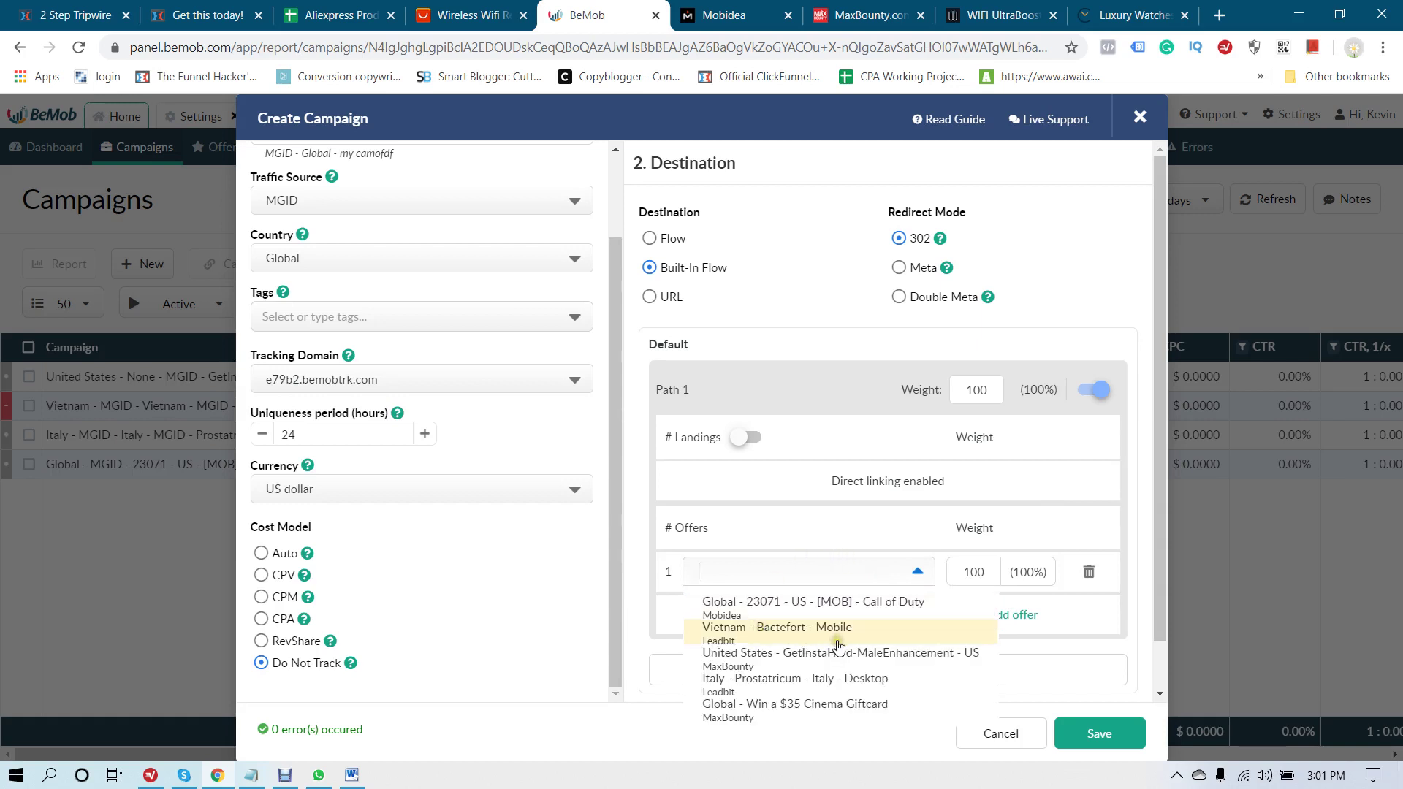
click(812, 601)
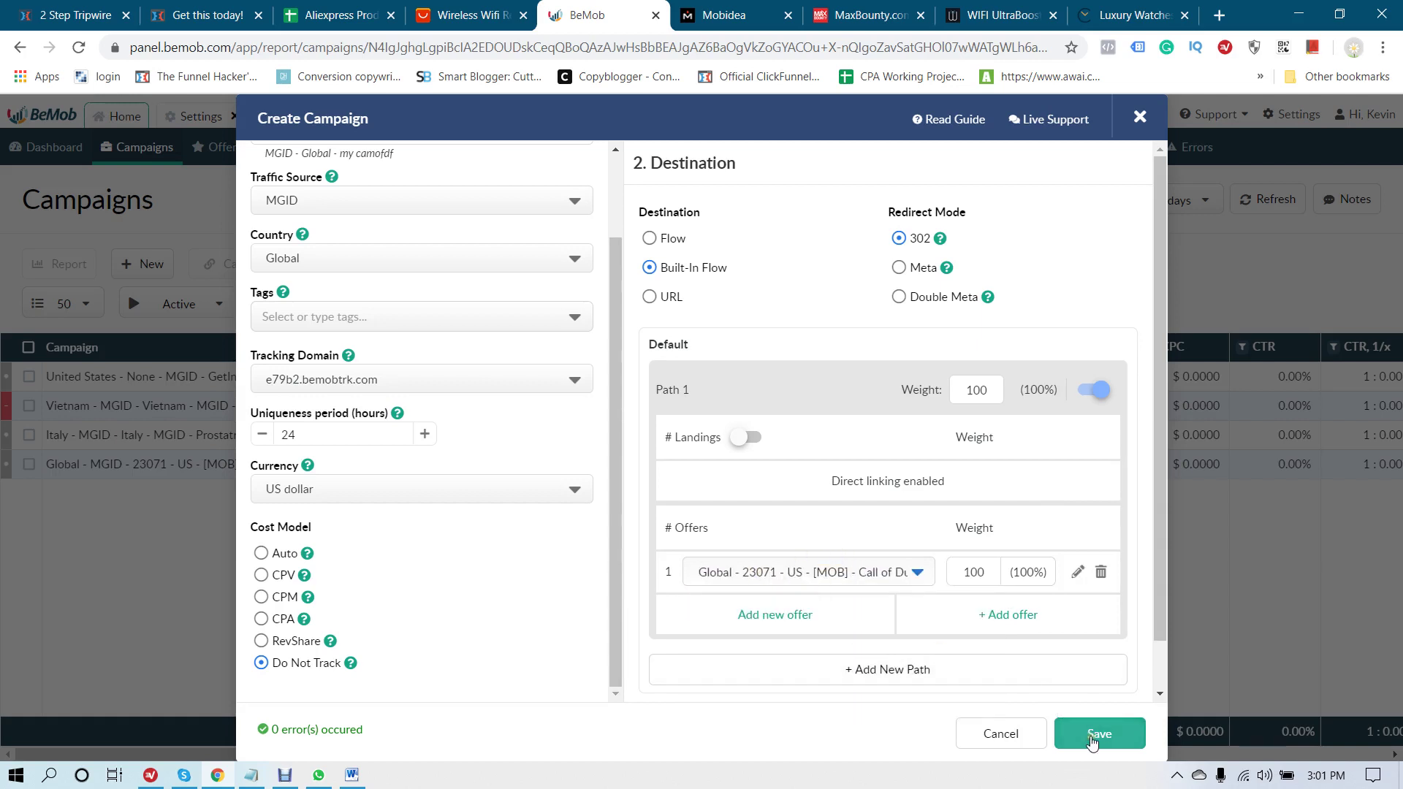
click(1015, 736)
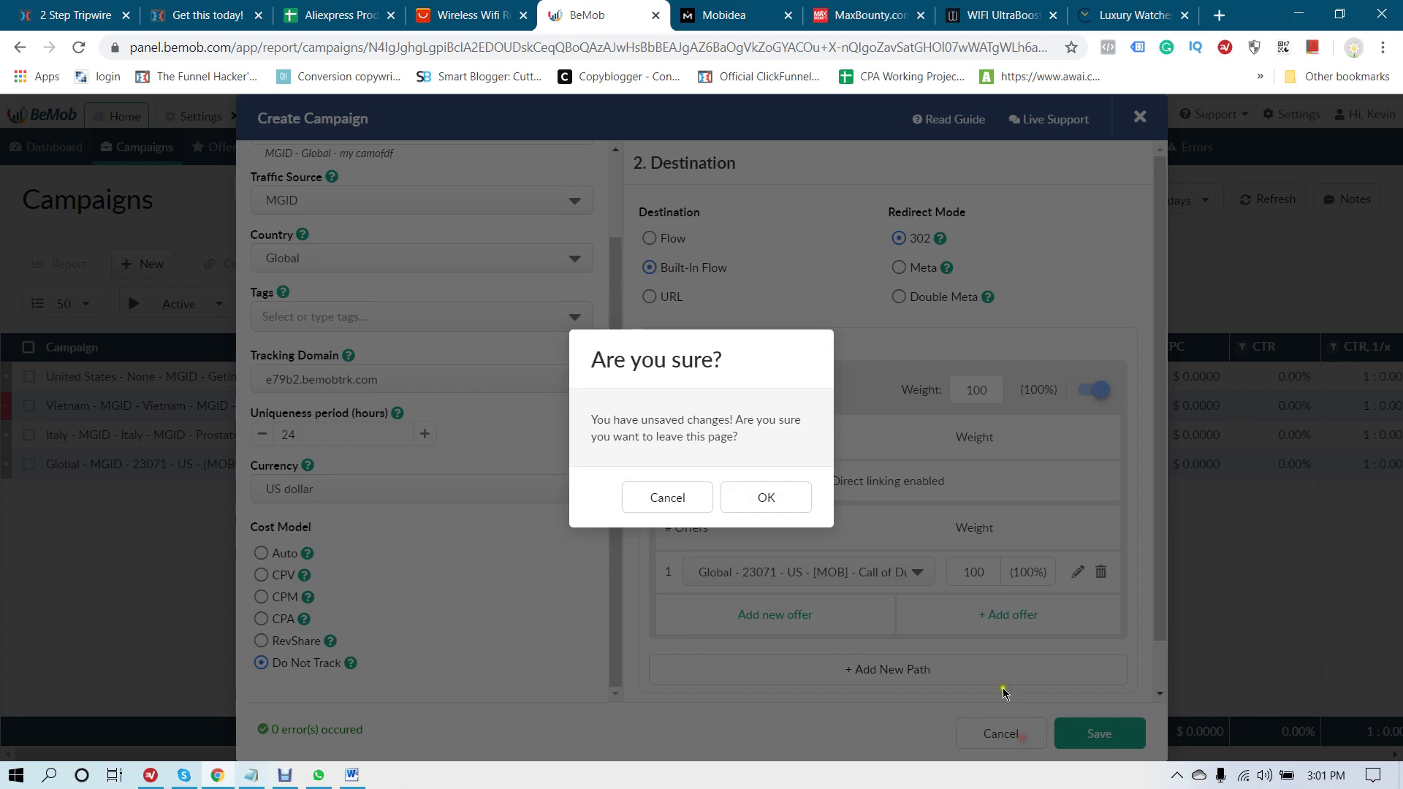
click(766, 498)
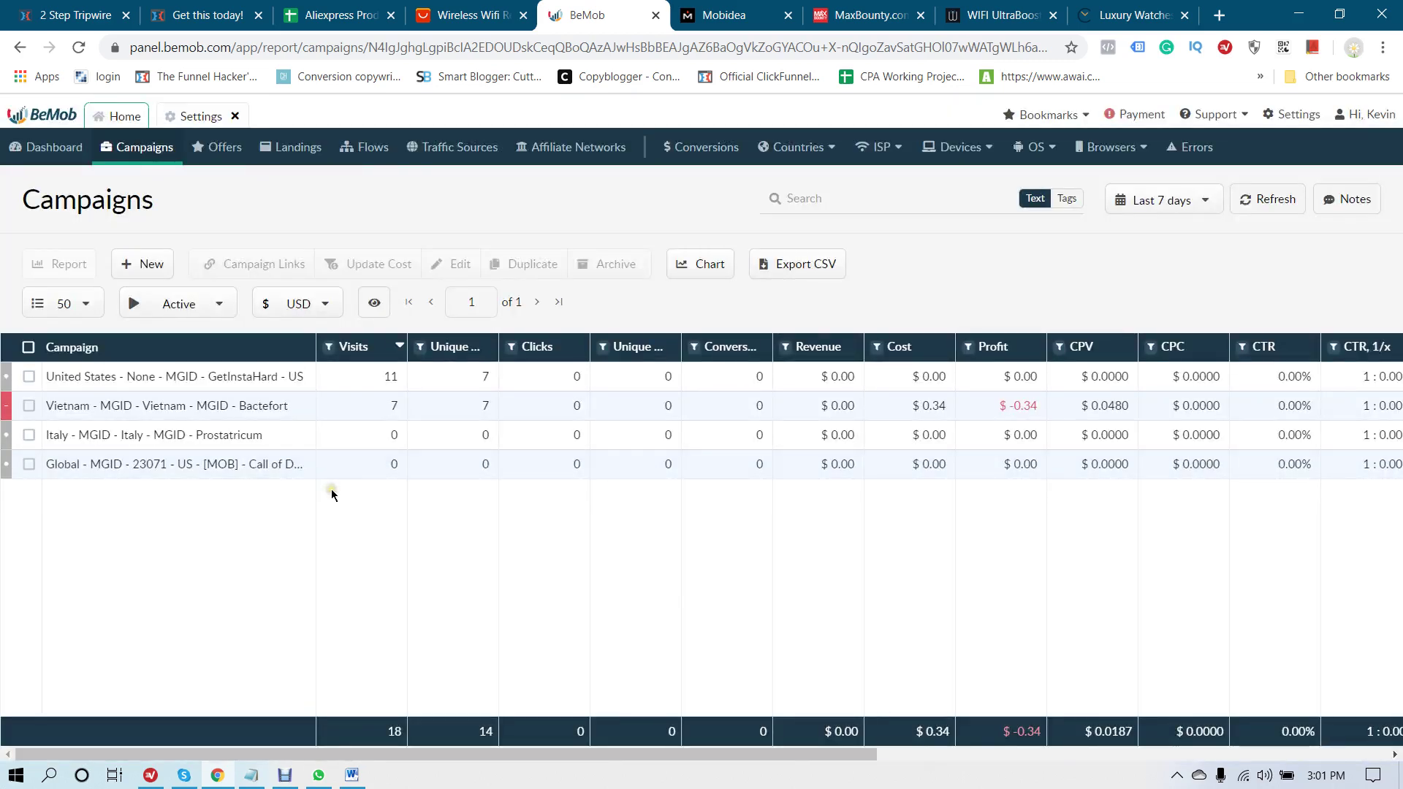
Step: Open the campaign links of the existing Global - MGID - 23071 Call of Duty campaign and copy its campaign URL
click(208, 406)
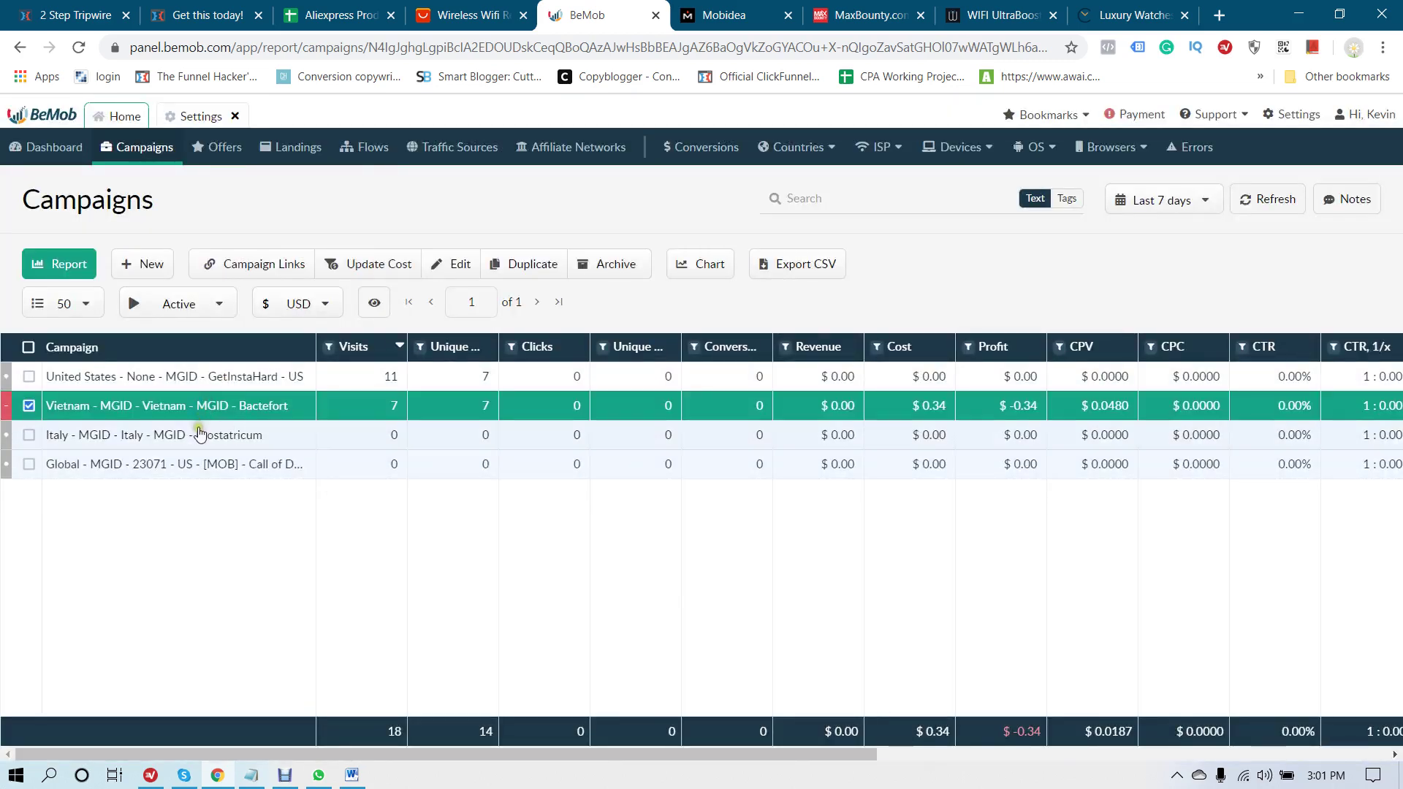
click(198, 433)
click(194, 466)
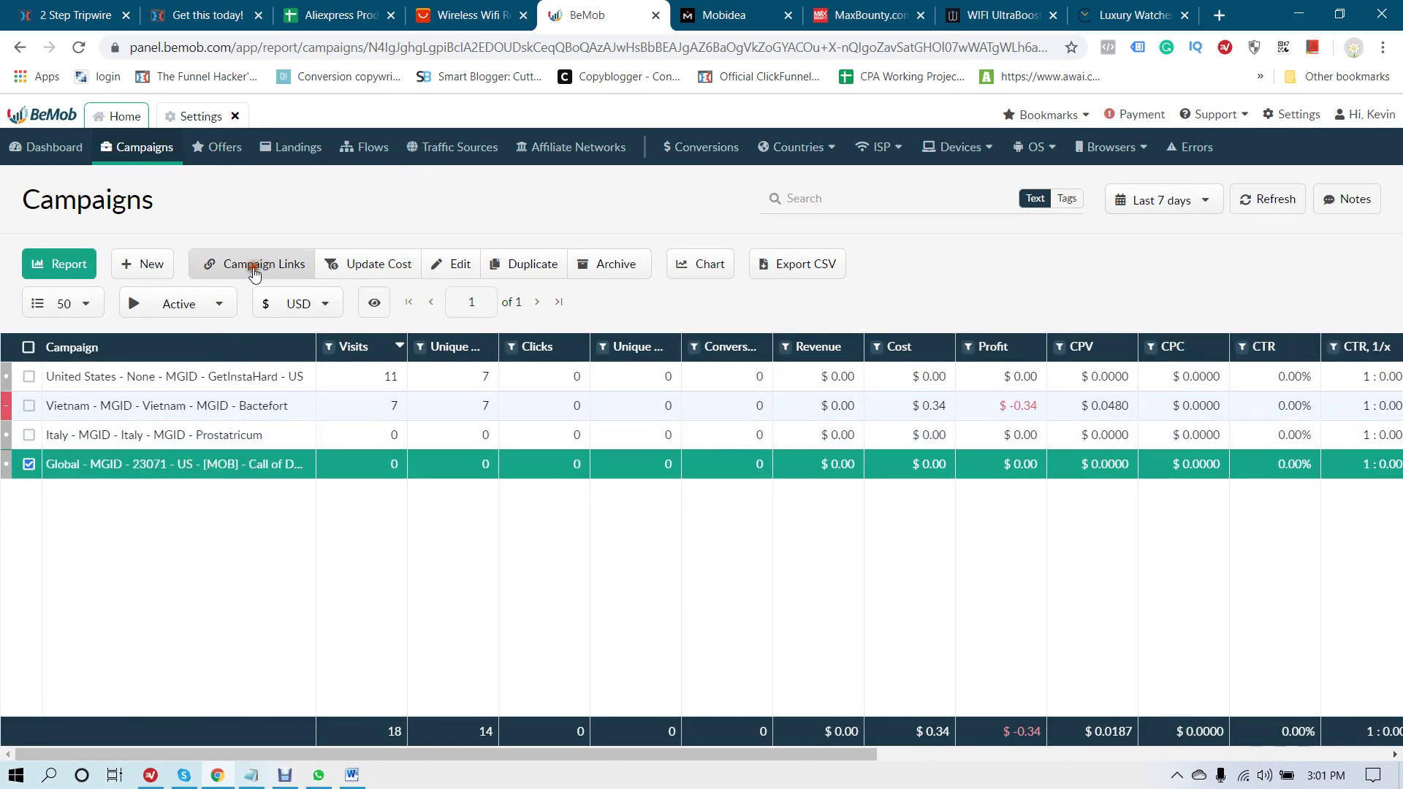
click(252, 264)
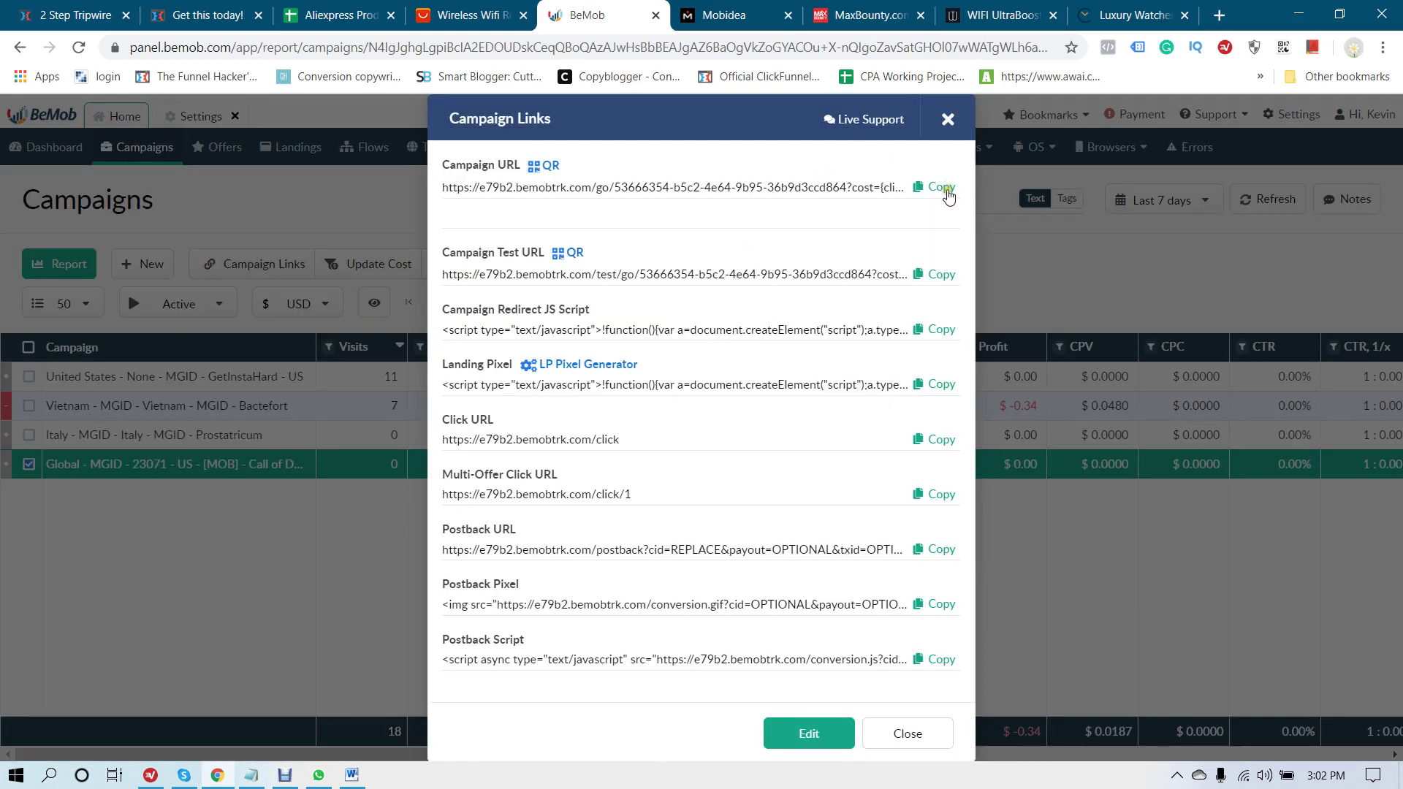
click(940, 187)
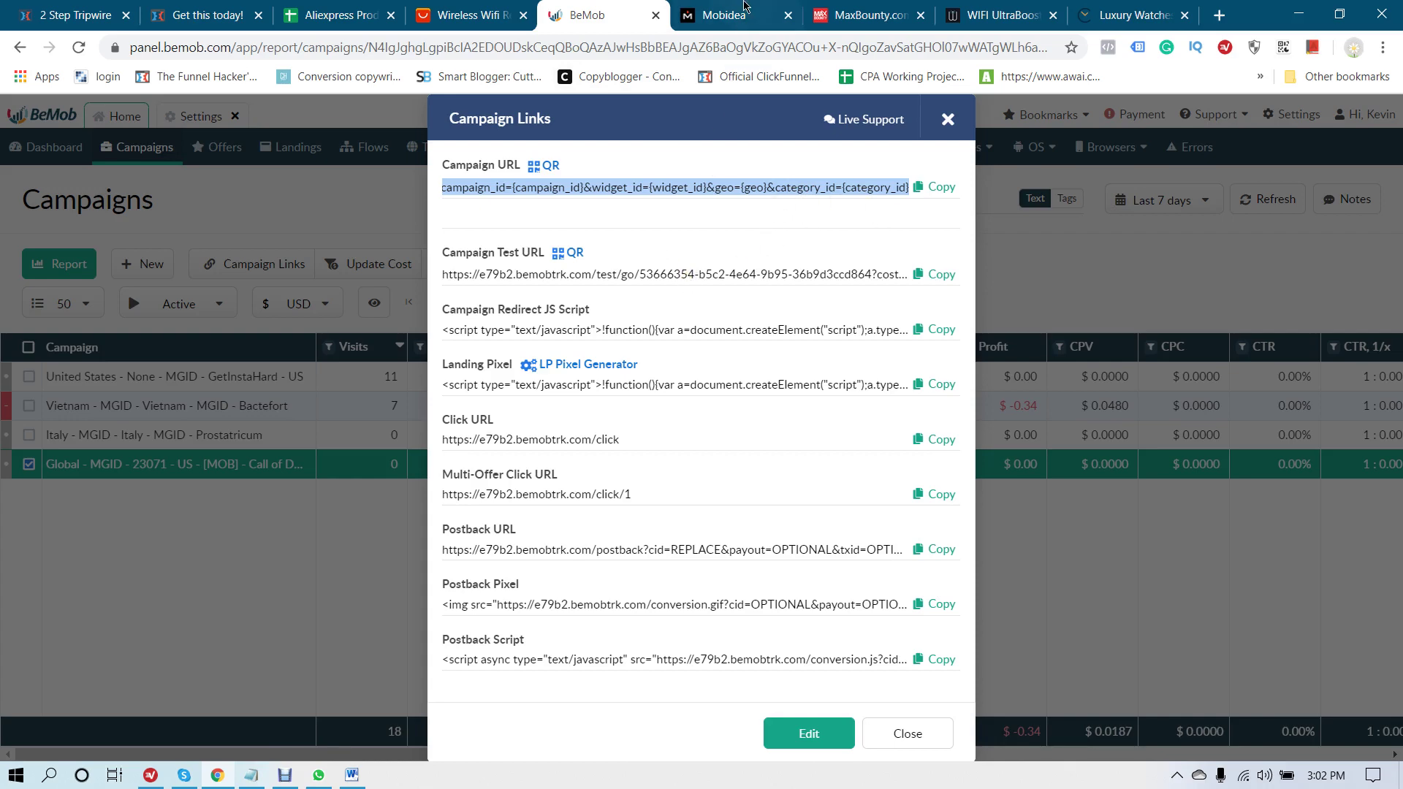
Step: Return to the Mobidea offer page and check which banners are available for the Call of Duty offer
key(ctrl+Tab)
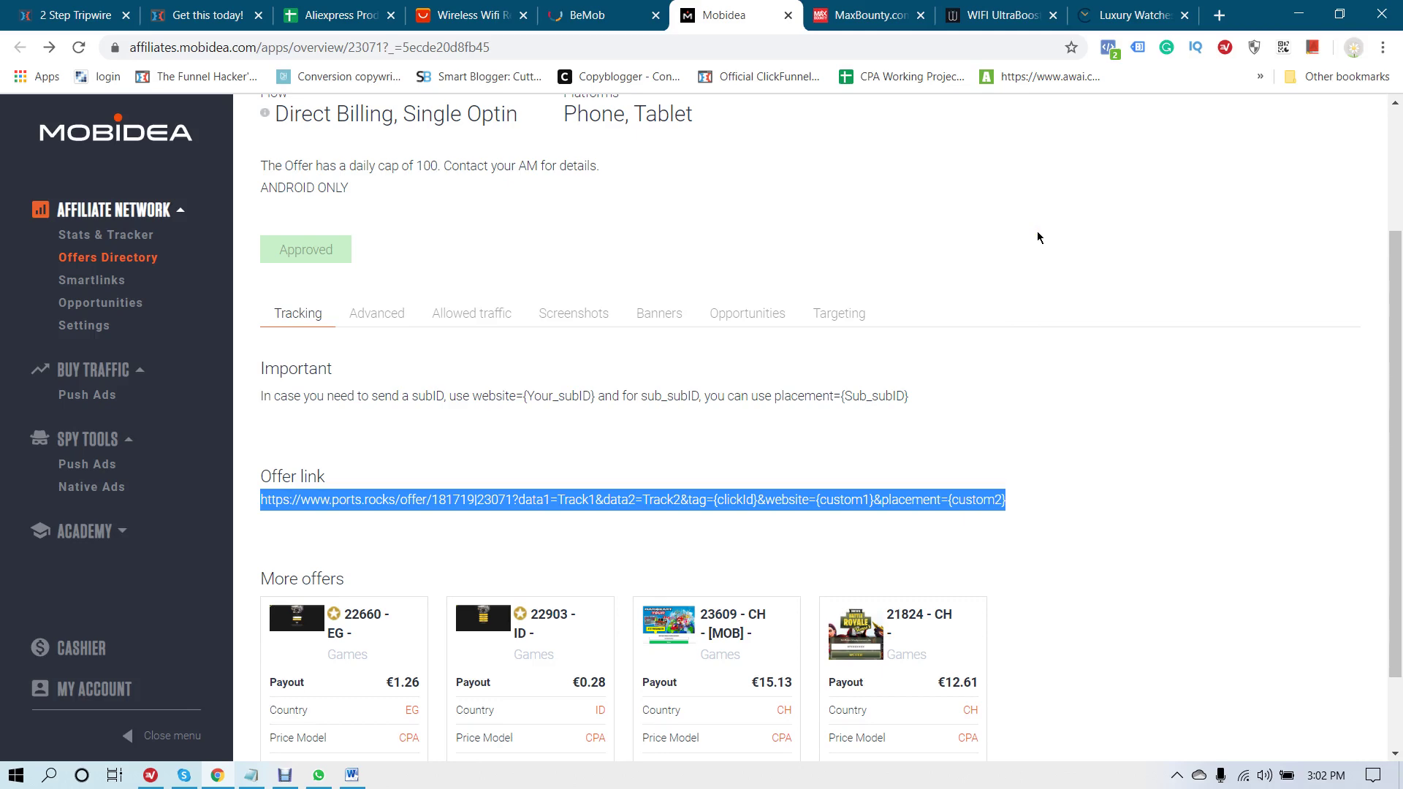
scroll(753, 254, up, 2)
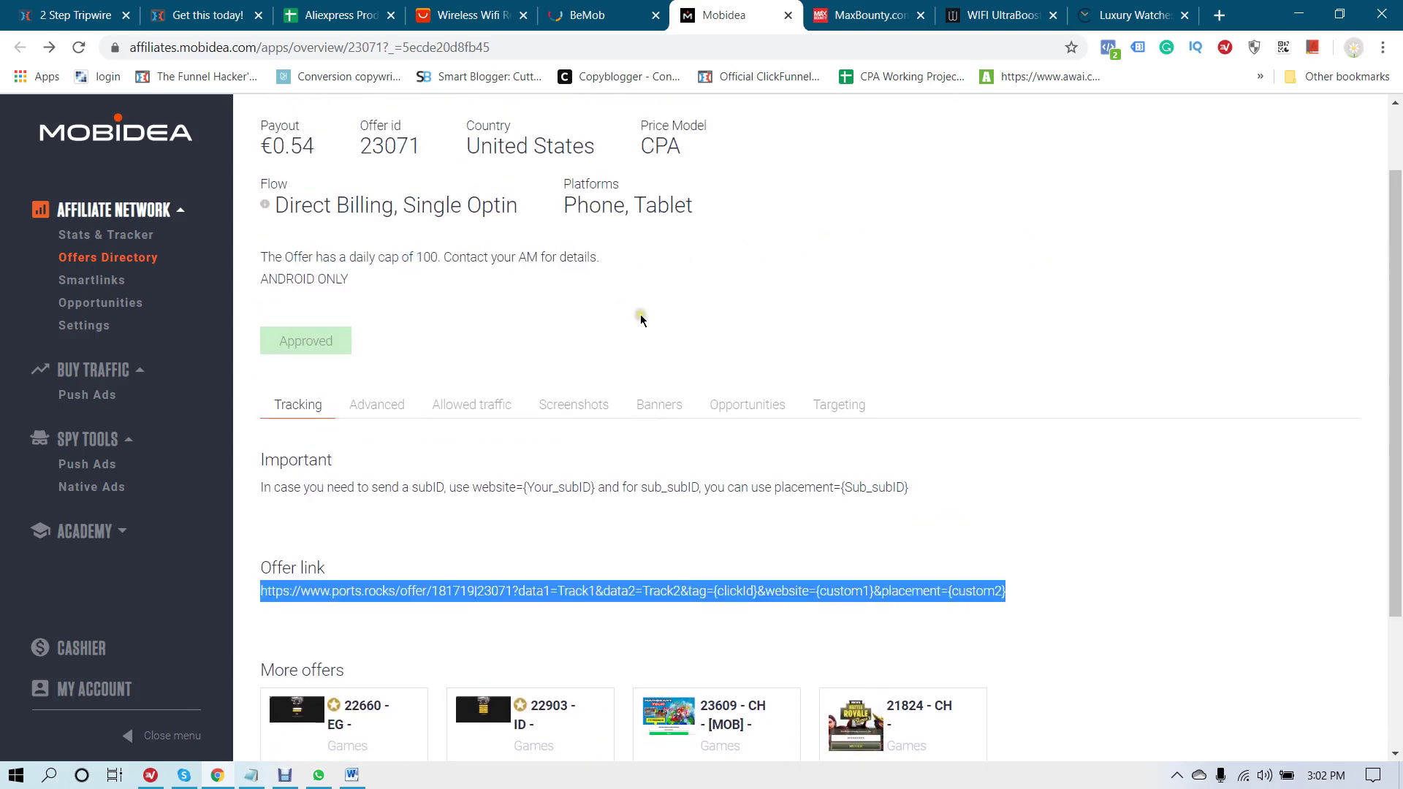
click(654, 415)
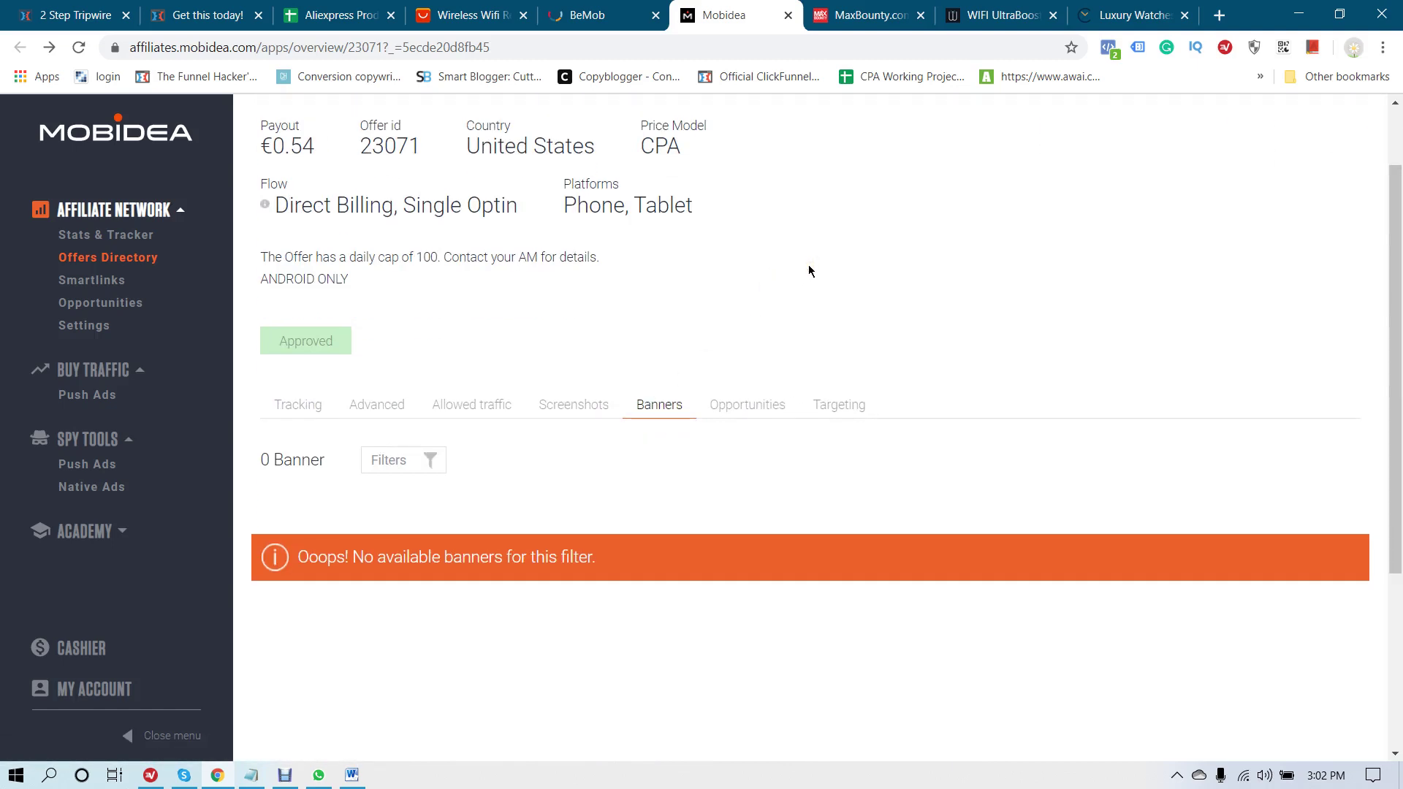
Step: Open the screenshots of the Call of Duty - Sprint offer and examine its landing page design
scroll(809, 271, up, 1)
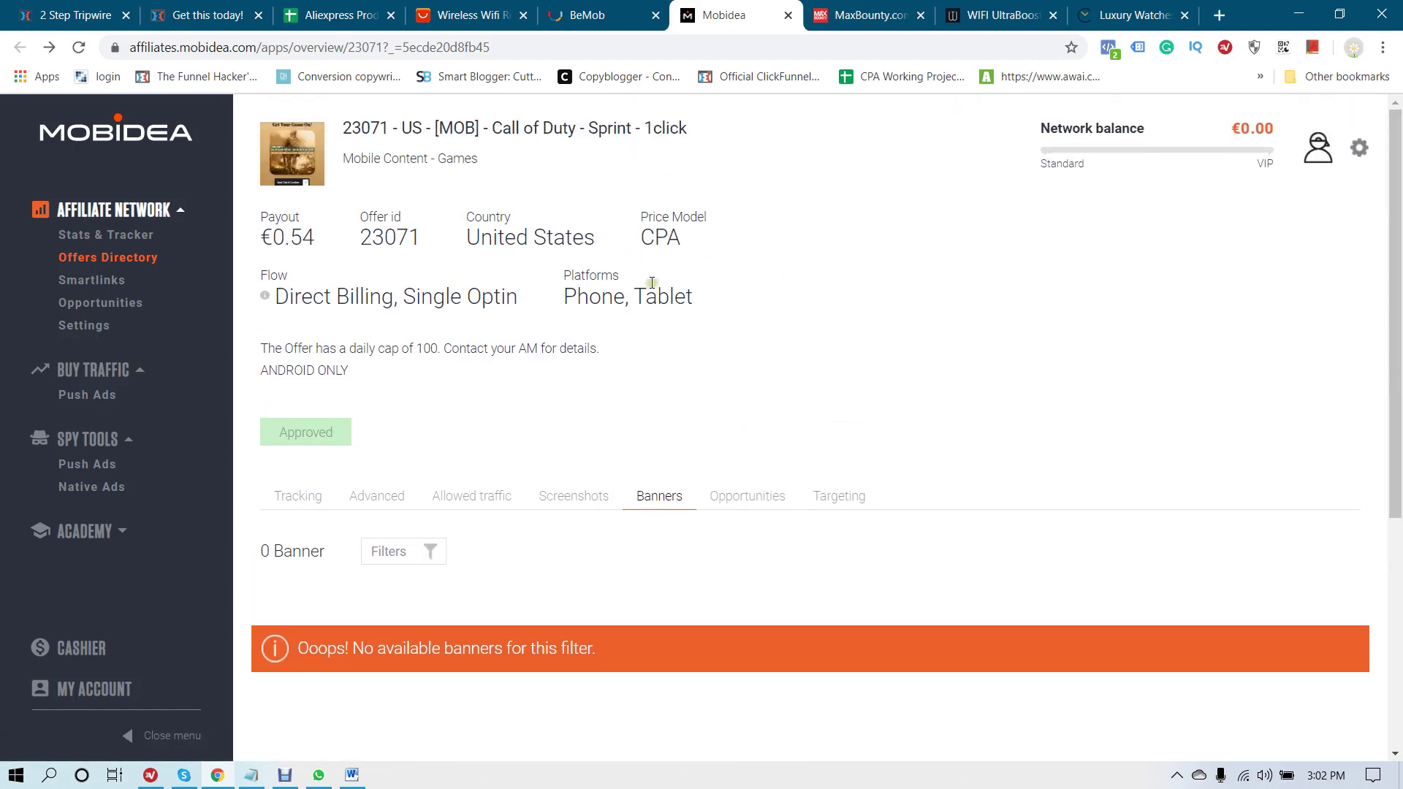
click(598, 496)
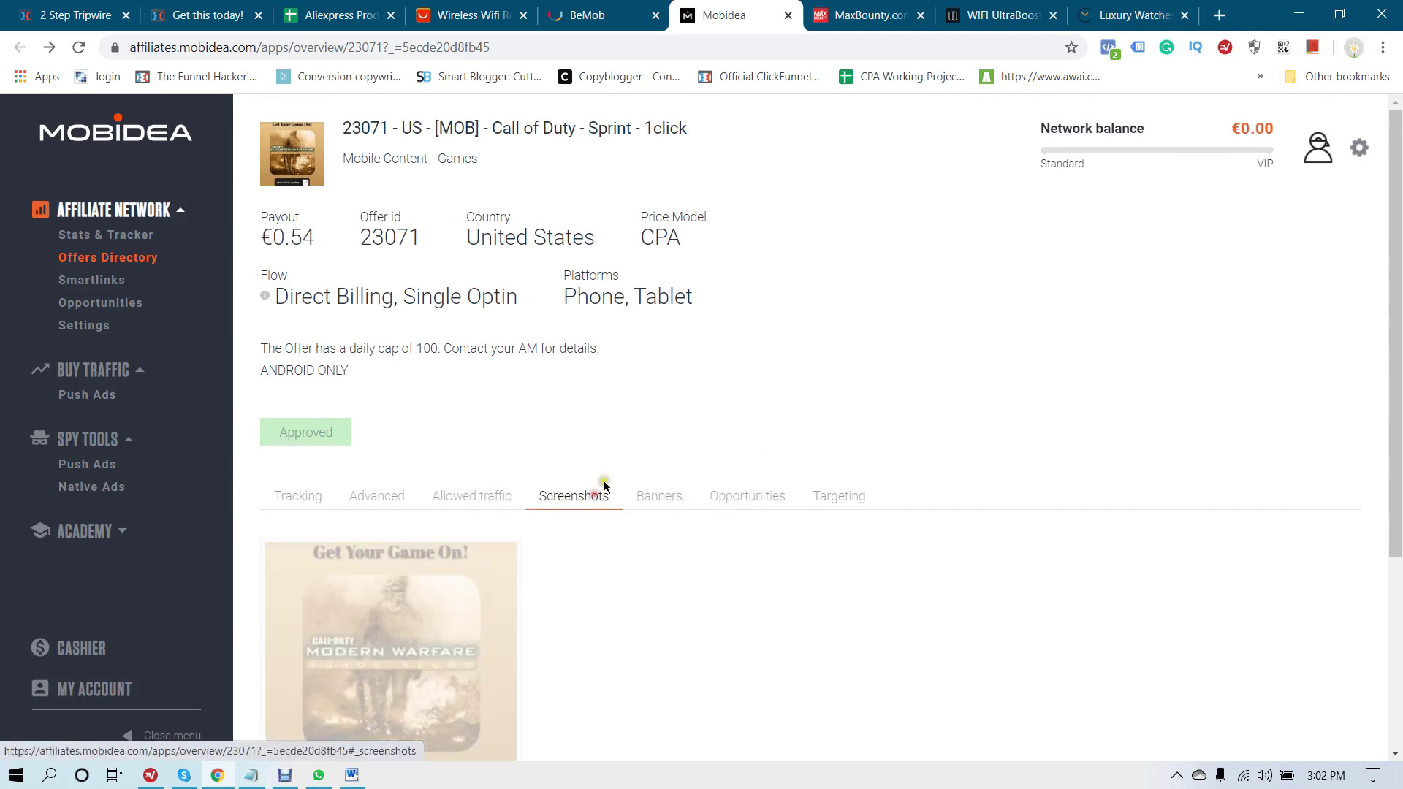
scroll(592, 416, down, 2)
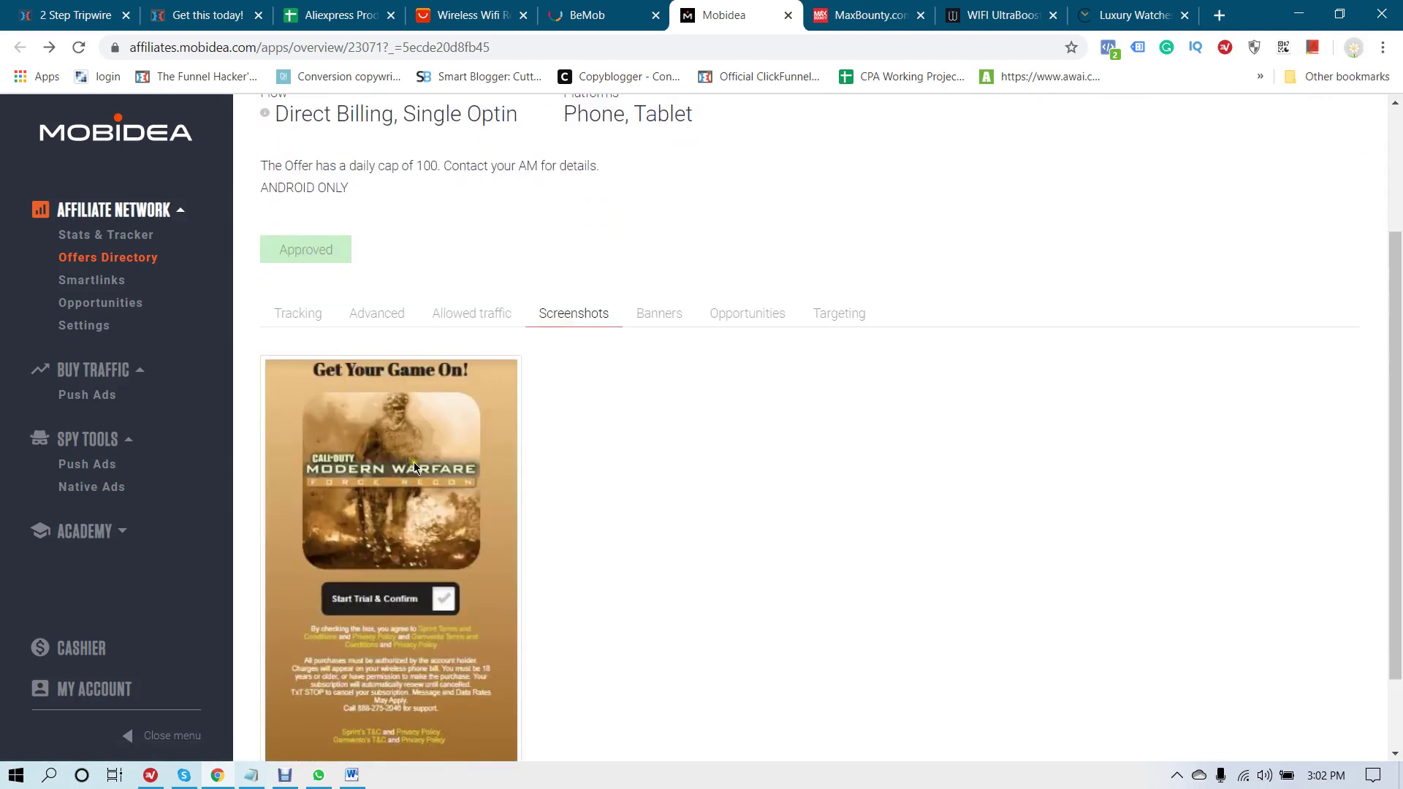
scroll(621, 376, up, 1)
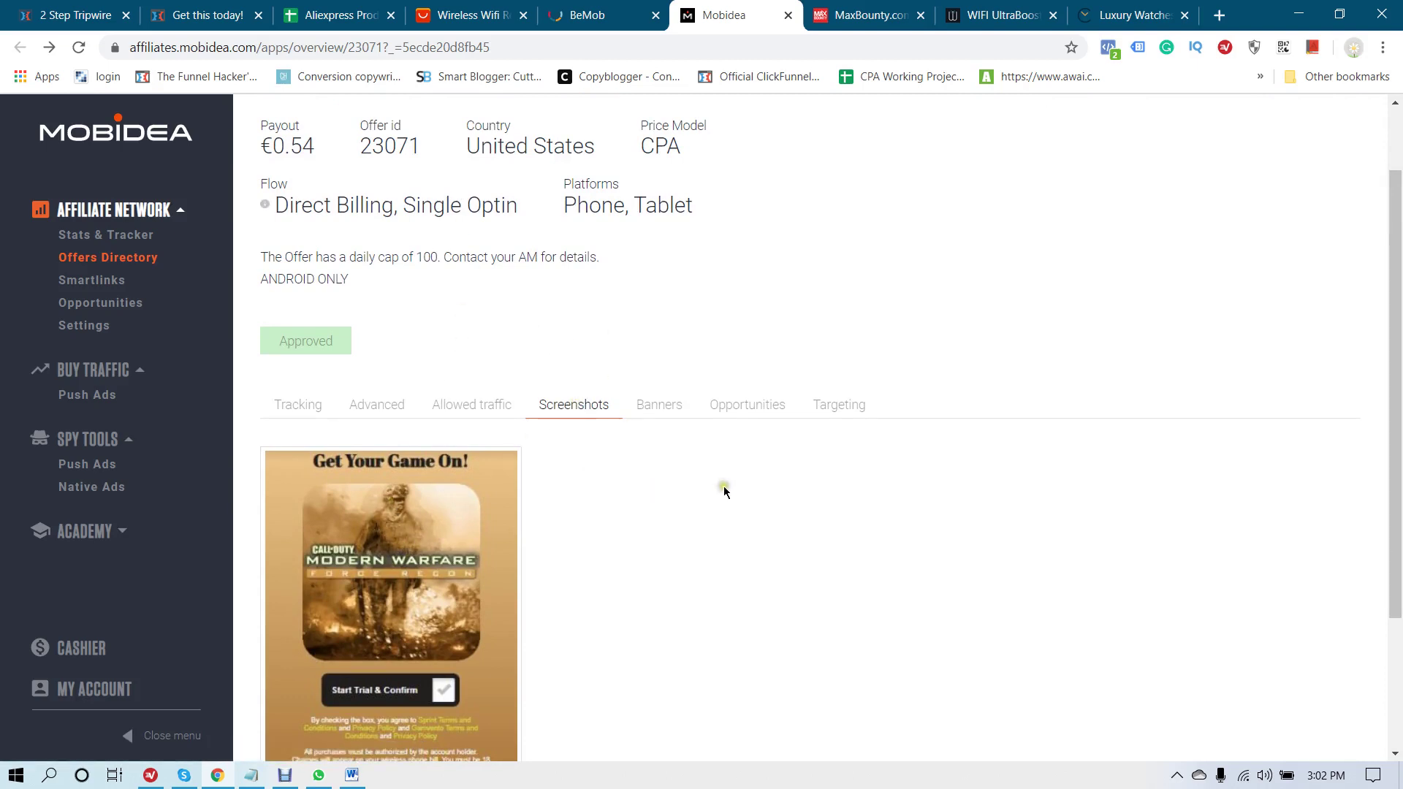
scroll(683, 490, down, 2)
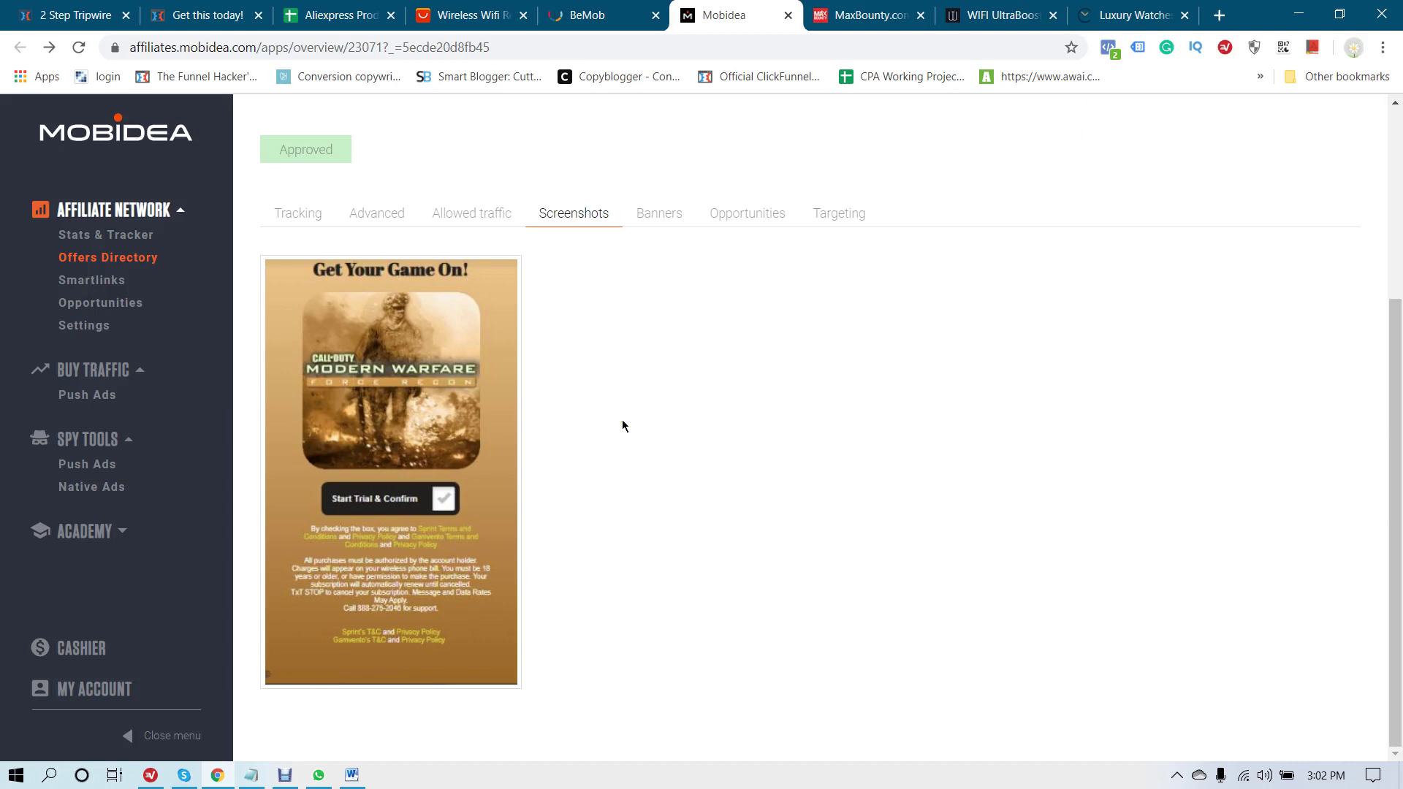
scroll(623, 425, up, 3)
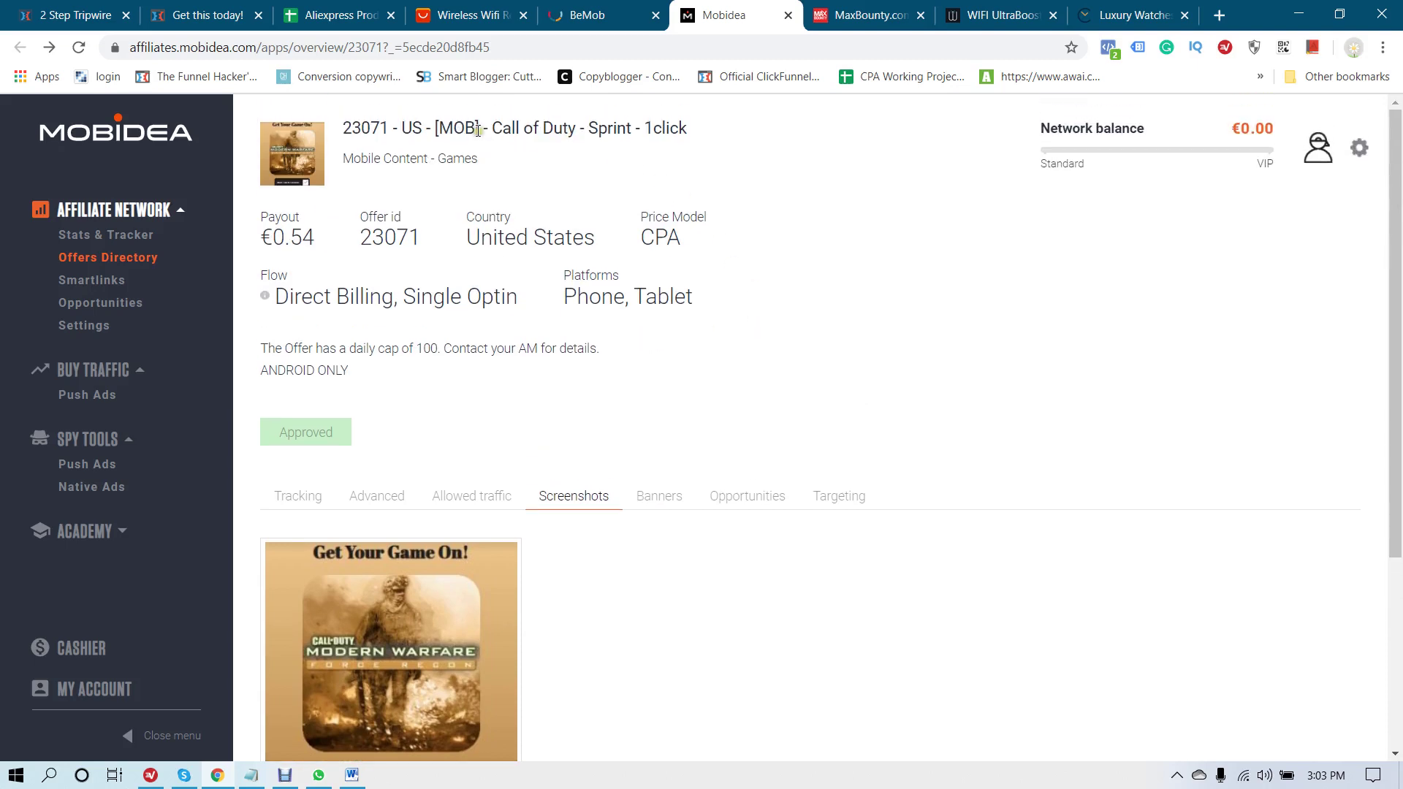
Step: Search Google Images for Call of Duty using the offer title, and preview the cnet.com Call of Duty Mobile picture
drag(493, 127, 576, 128)
right_click(564, 128)
click(611, 162)
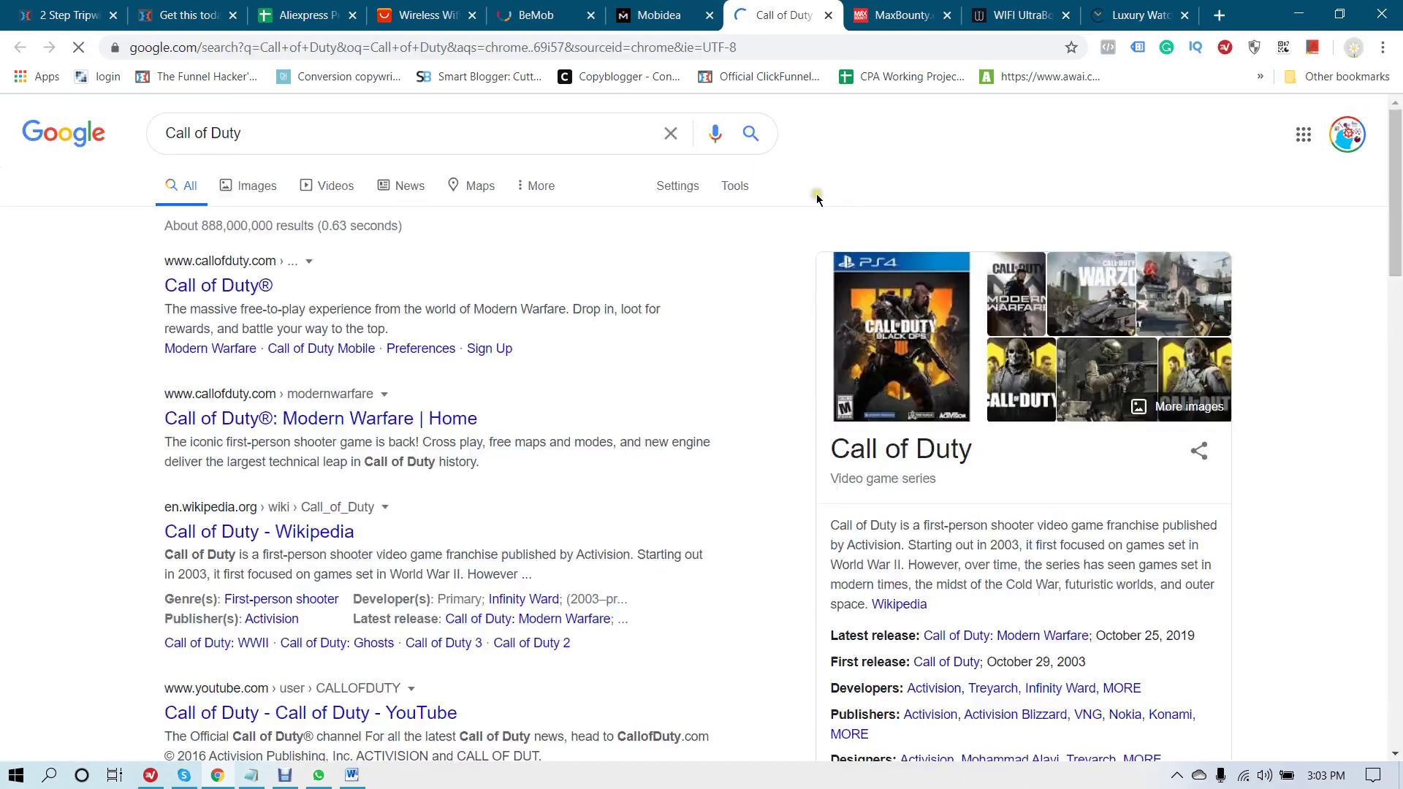
click(247, 186)
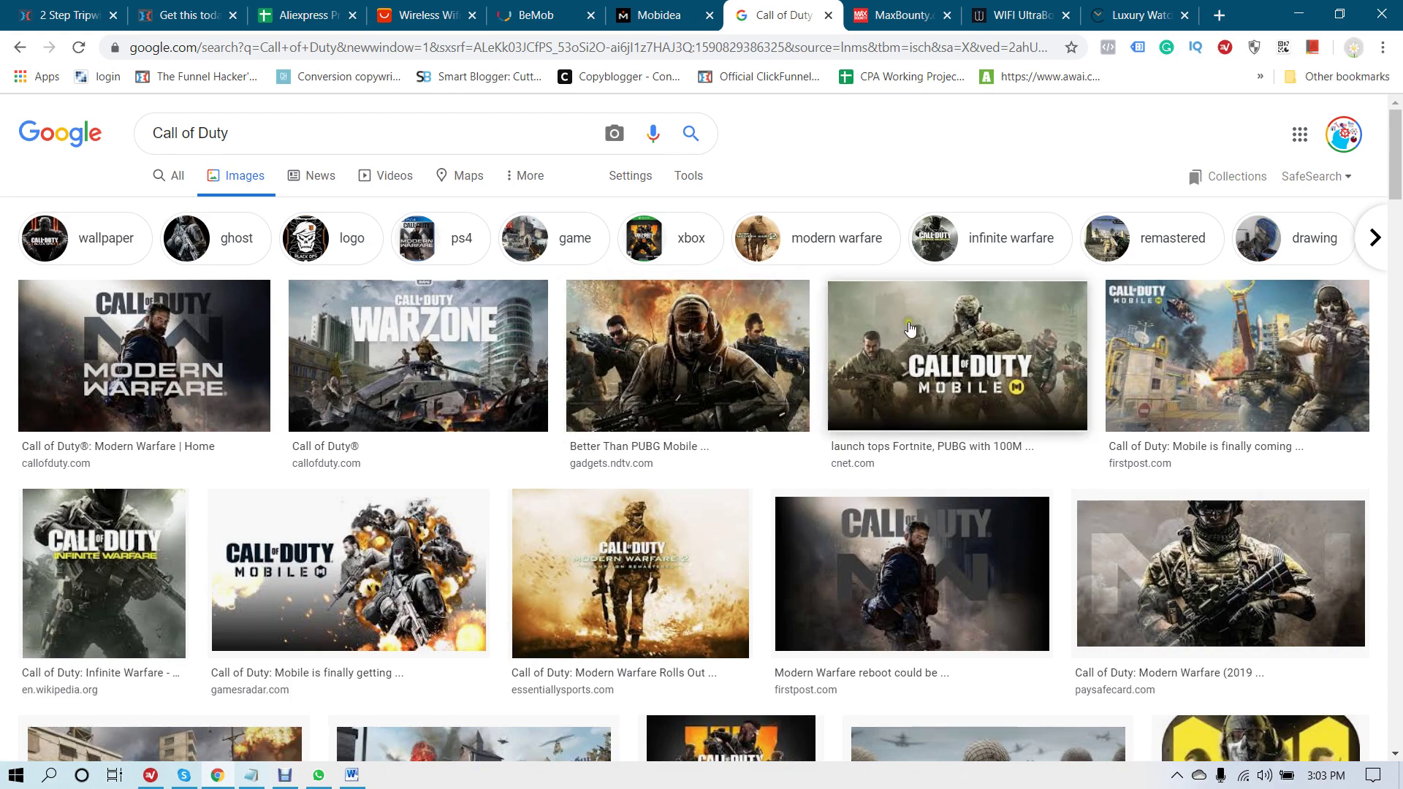
click(947, 362)
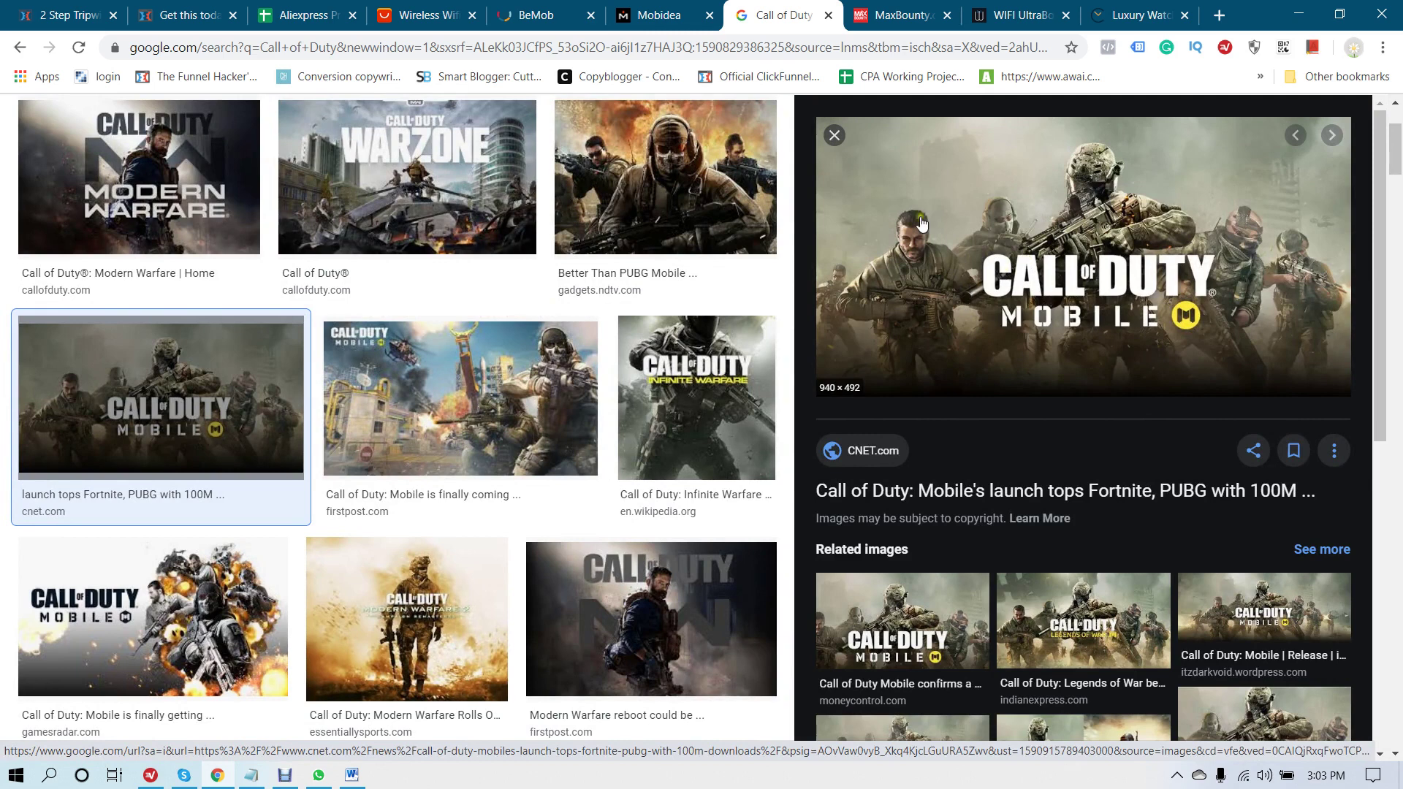
click(833, 135)
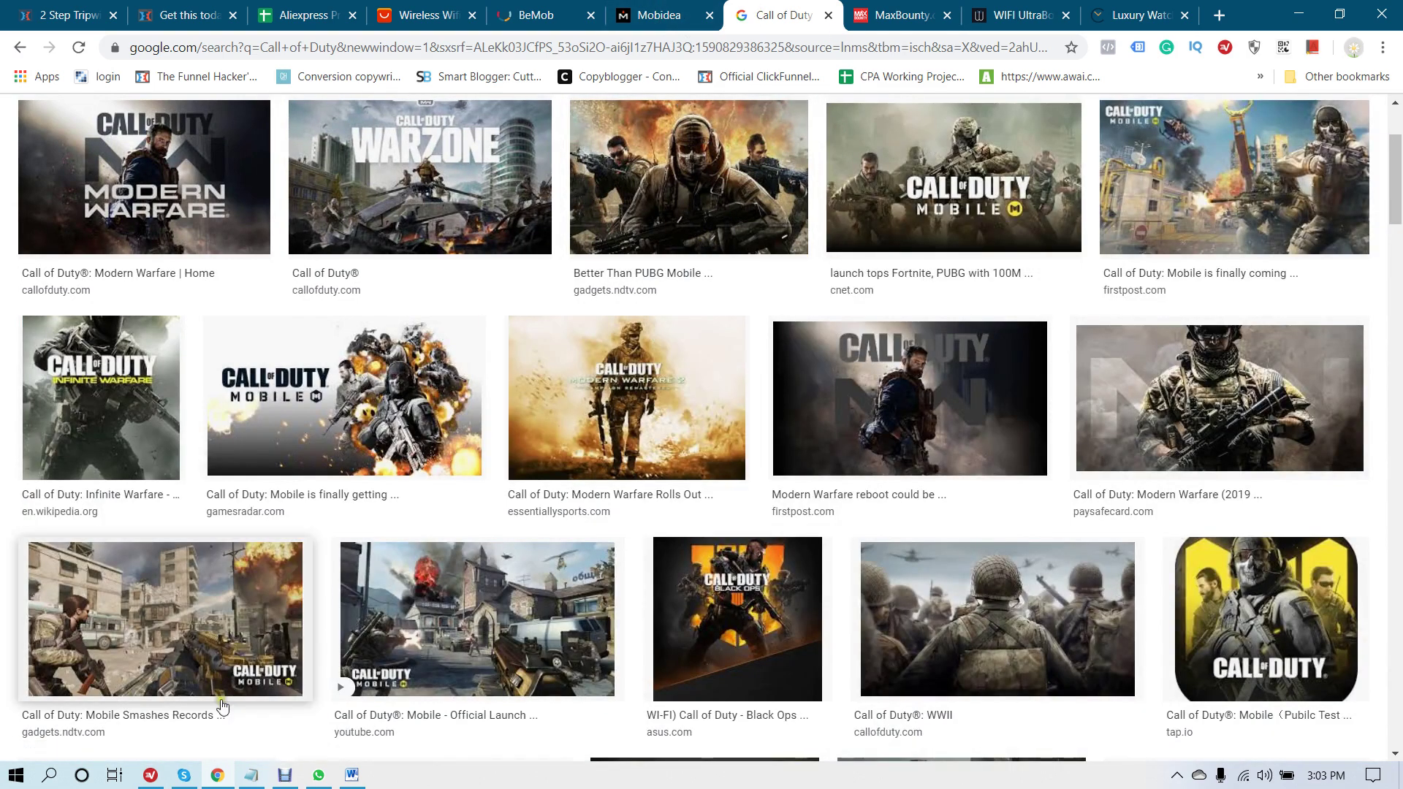
Step: Open fiverr.com in a new incognito window and search its services for "banner"
click(1382, 47)
click(1316, 117)
text(five)
key(Return)
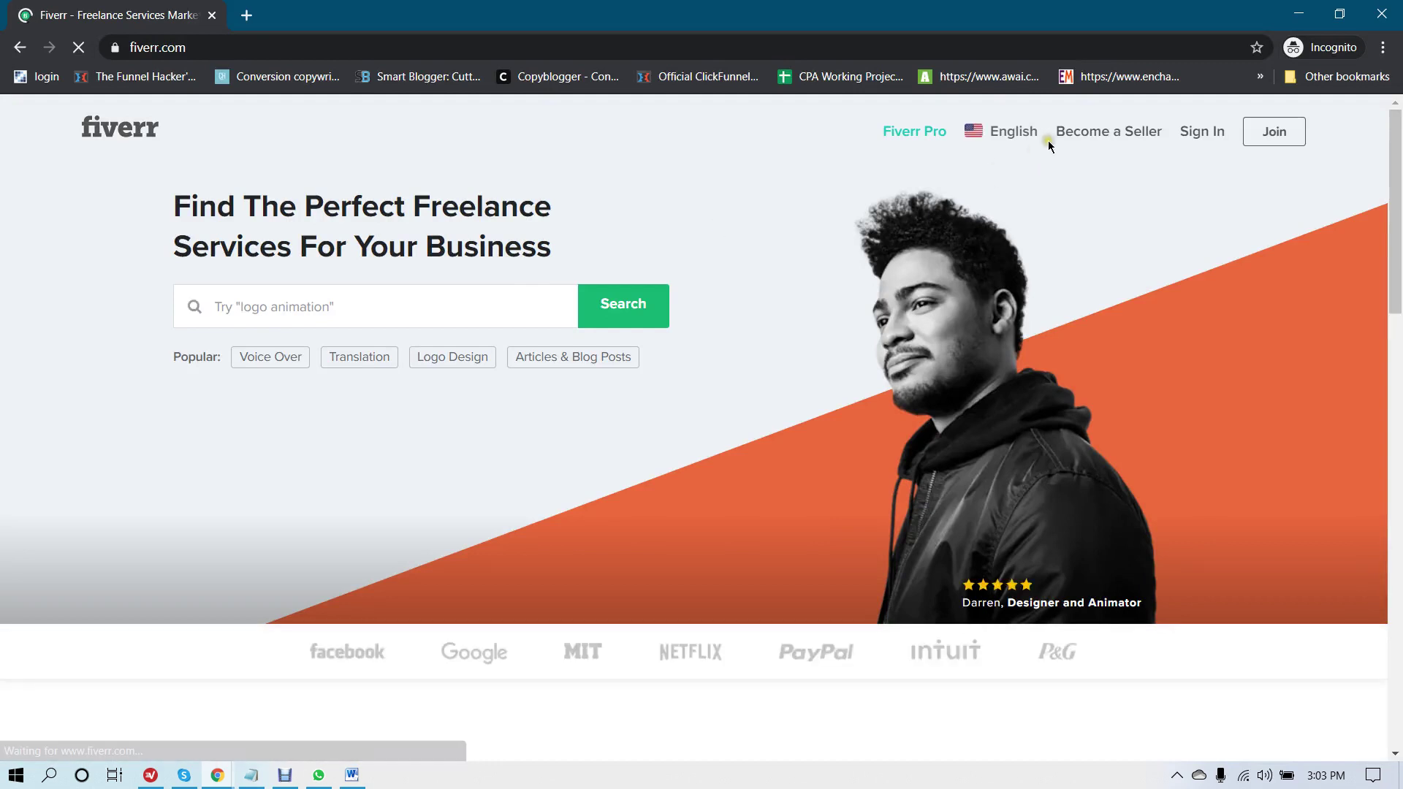
click(346, 308)
text(banner)
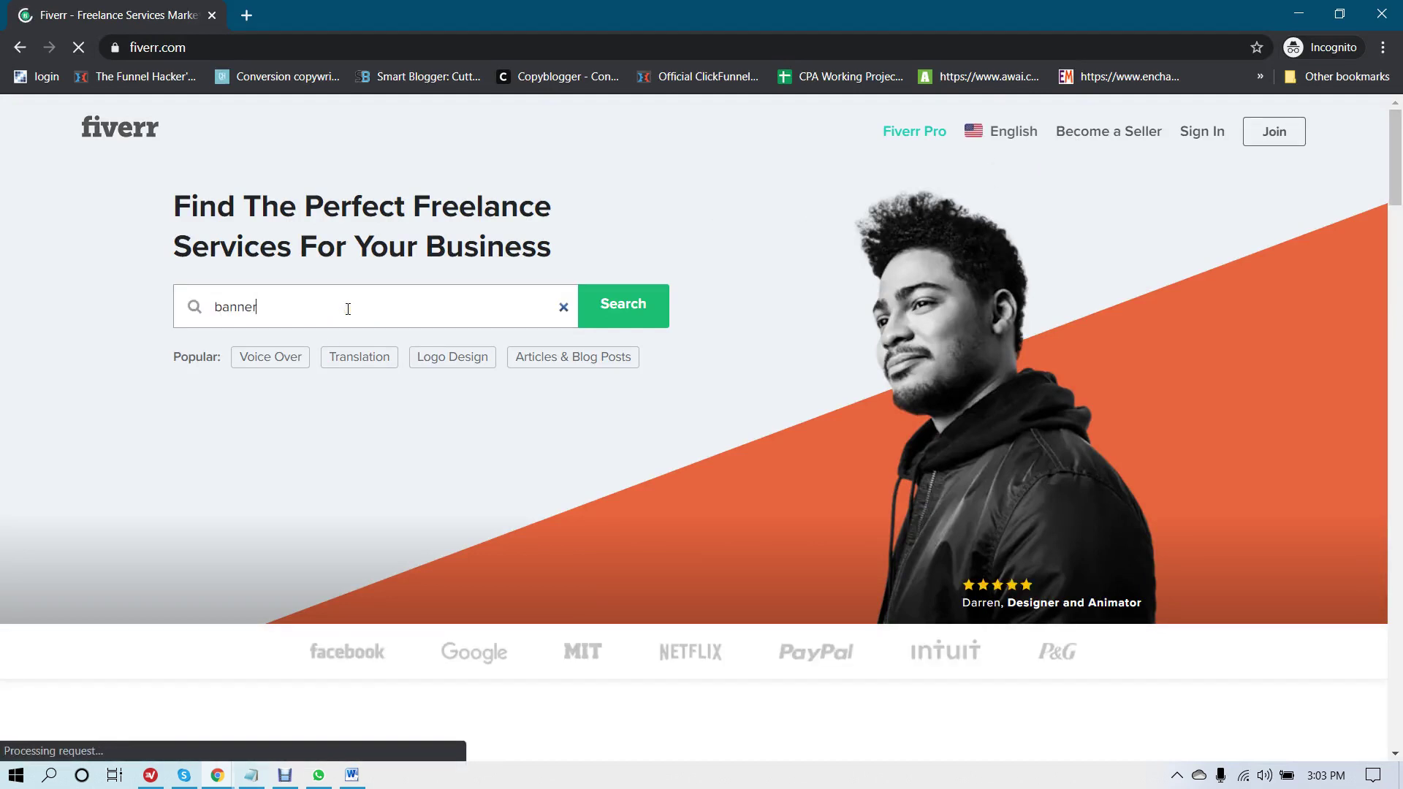
key(Return)
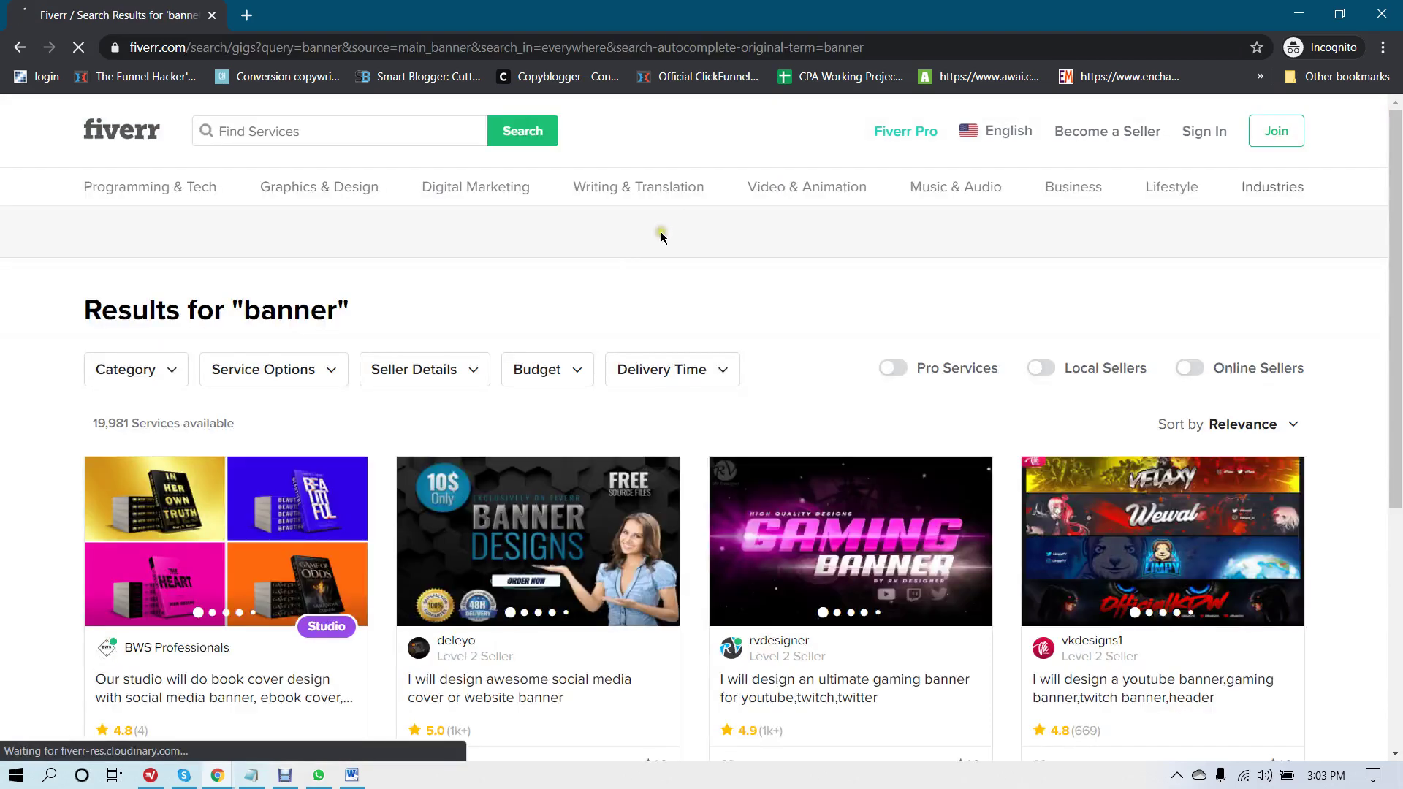
Step: Dismiss the cookie notice, compare the banner design gigs and their starting prices, and return to the Mobidea offer page
scroll(541, 283, down, 2)
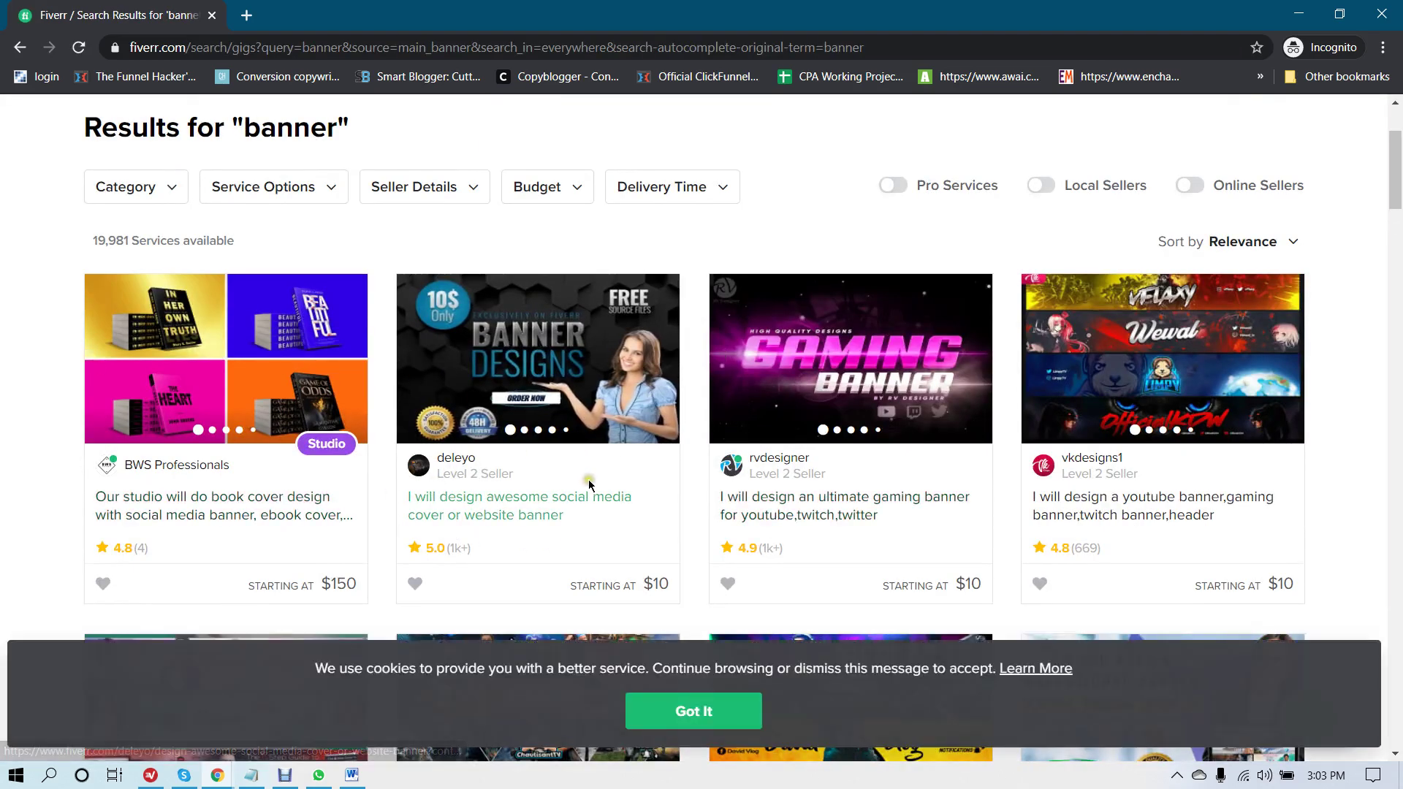
click(714, 710)
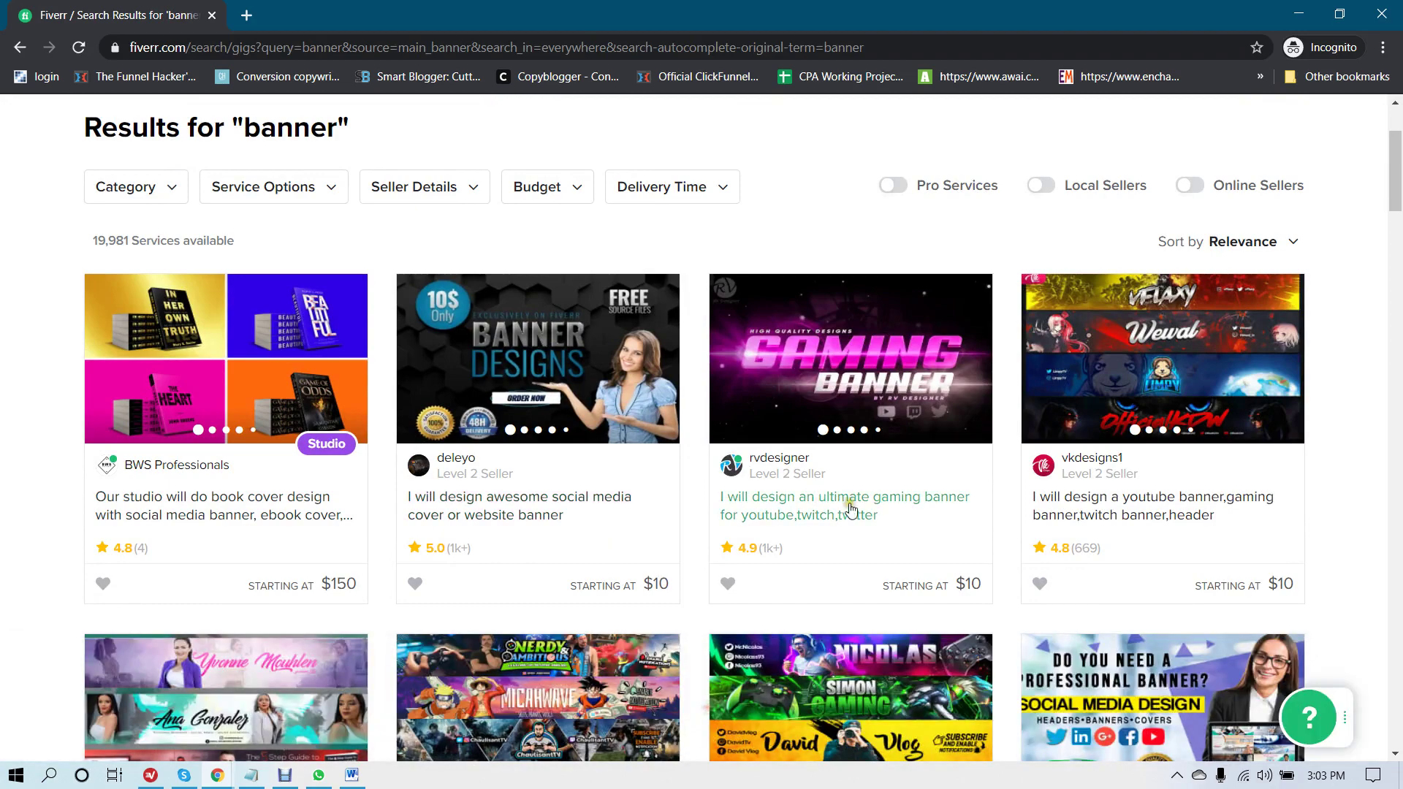
scroll(370, 458, down, 5)
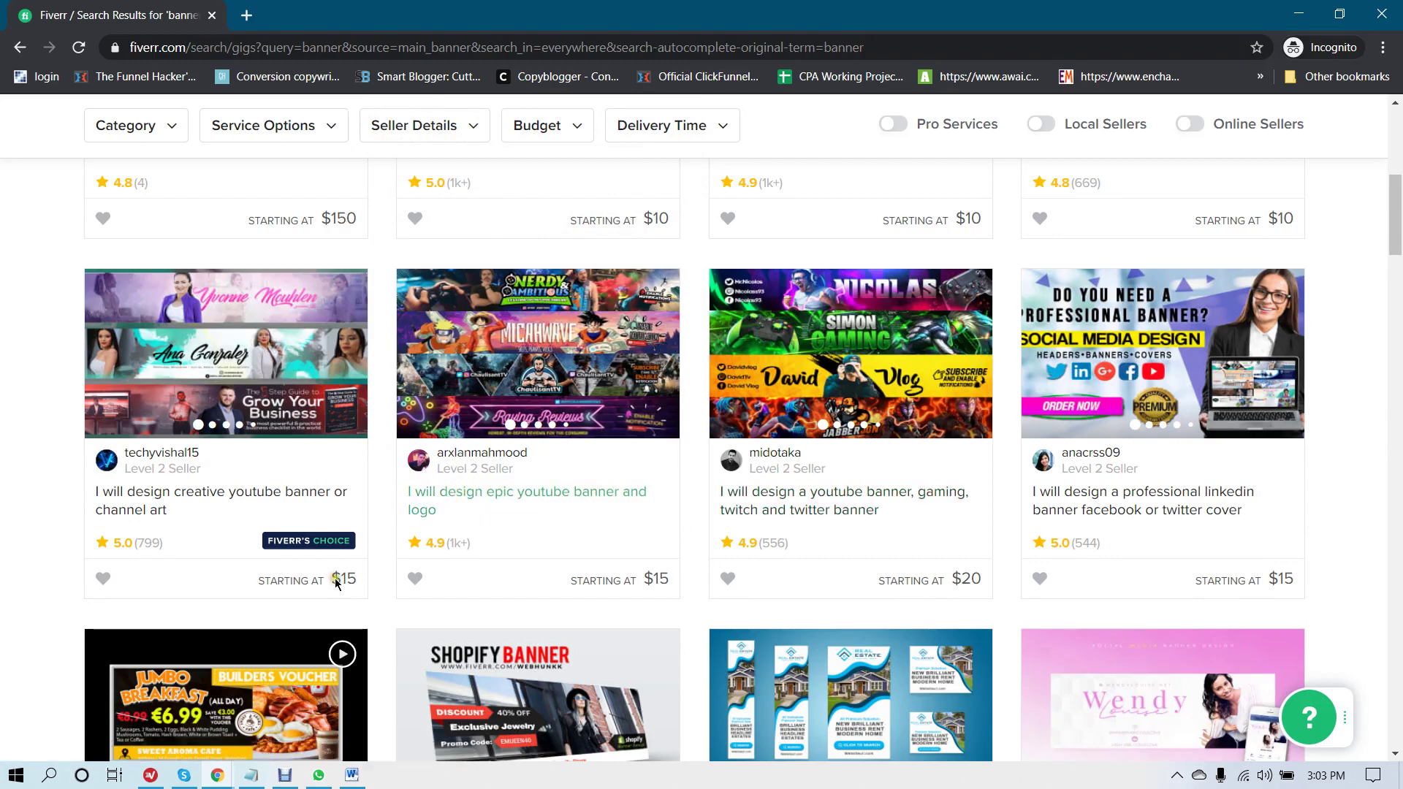
scroll(400, 336, up, 4)
mouse_move(219, 770)
click(117, 694)
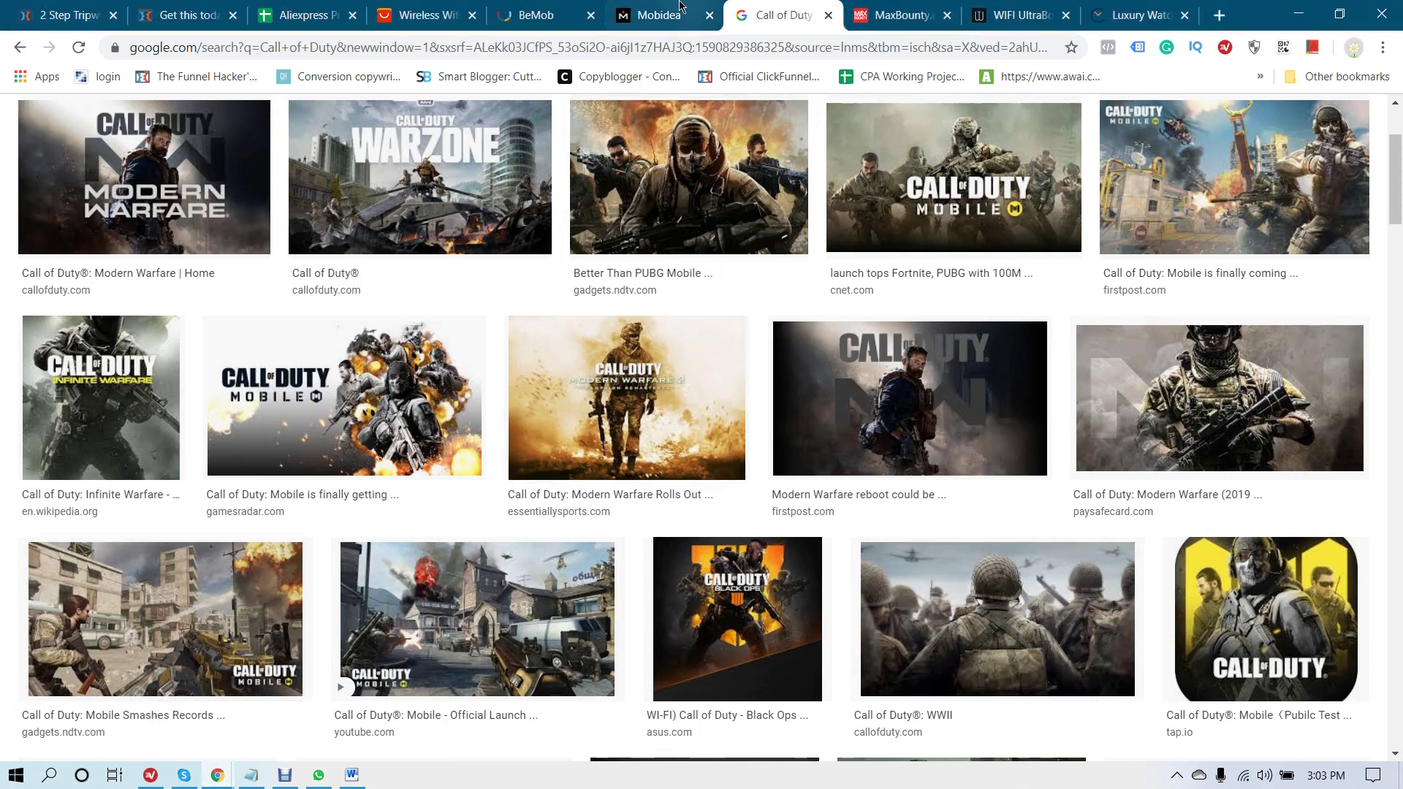
click(643, 13)
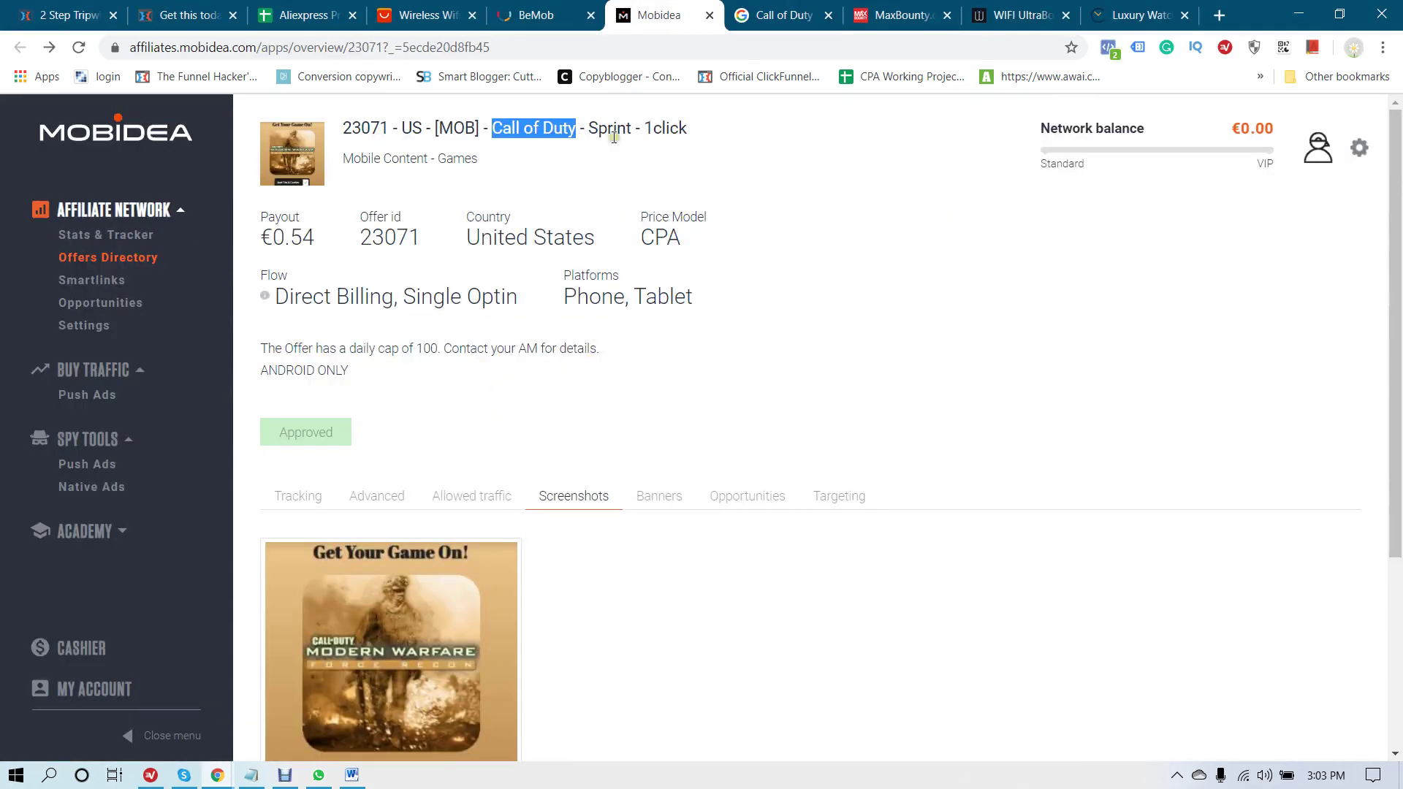
Step: Open the GetInstaHard - Male Enhancement (US) campaign in MaxBounty and review its restrictions, commission and allowed traffic types
click(898, 15)
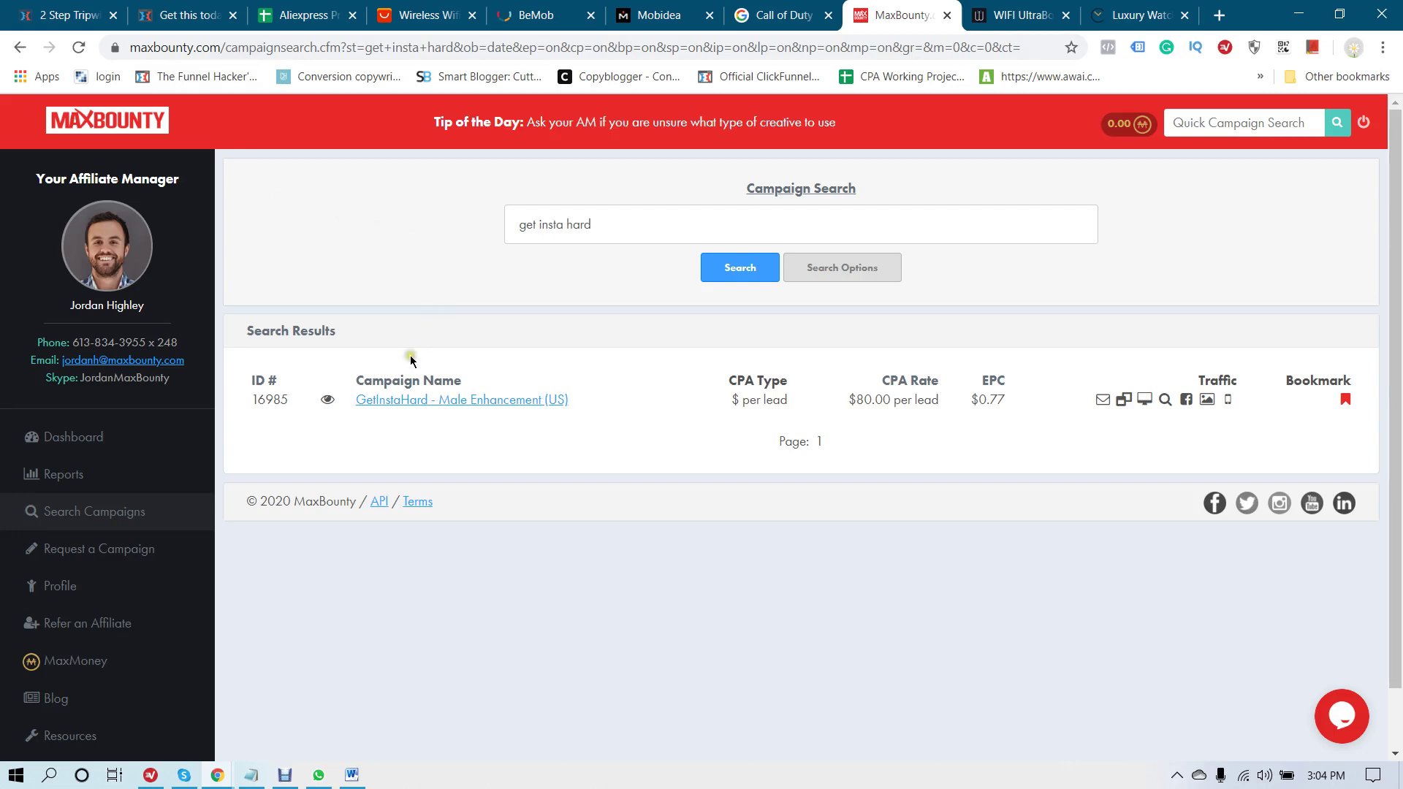
click(469, 401)
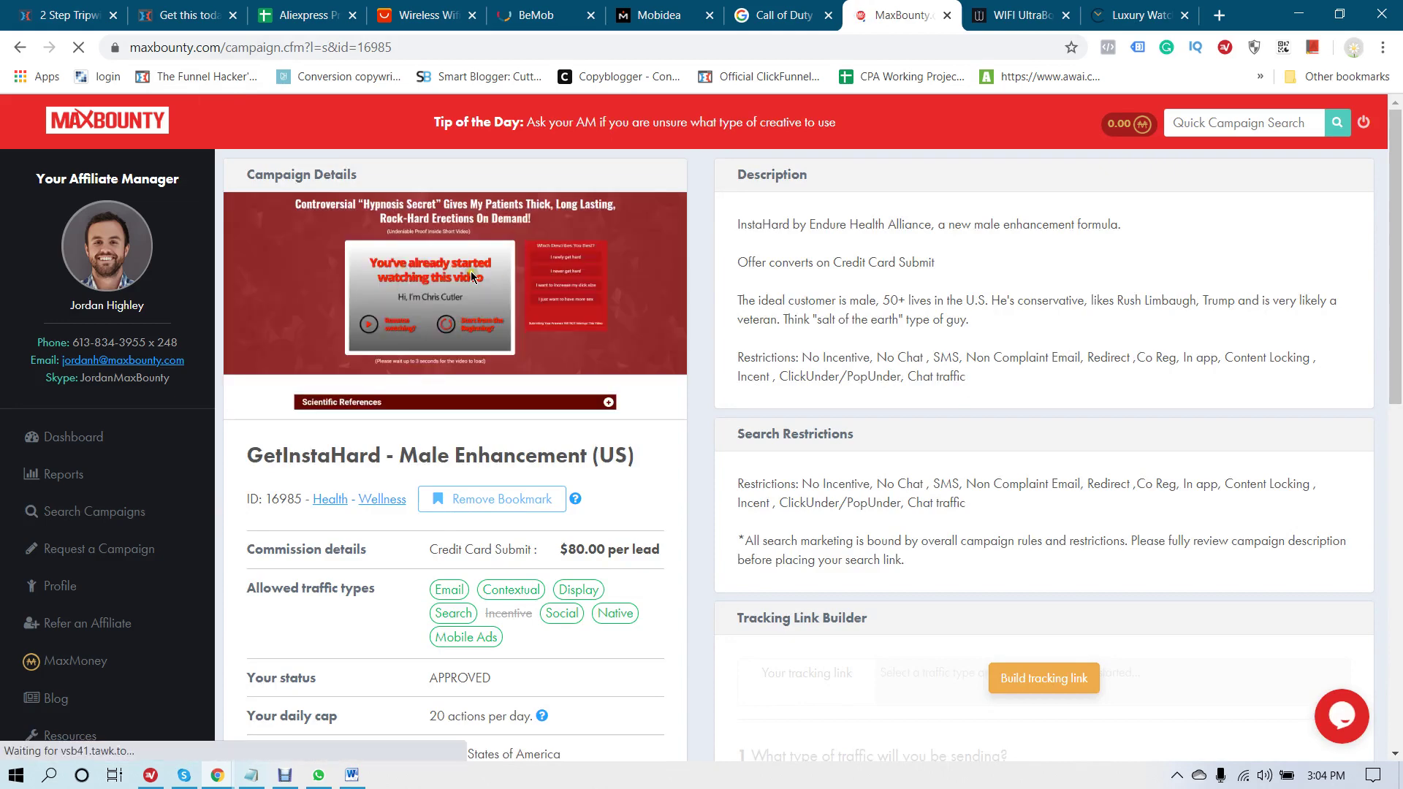
scroll(703, 318, down, 2)
scroll(703, 318, down, 1)
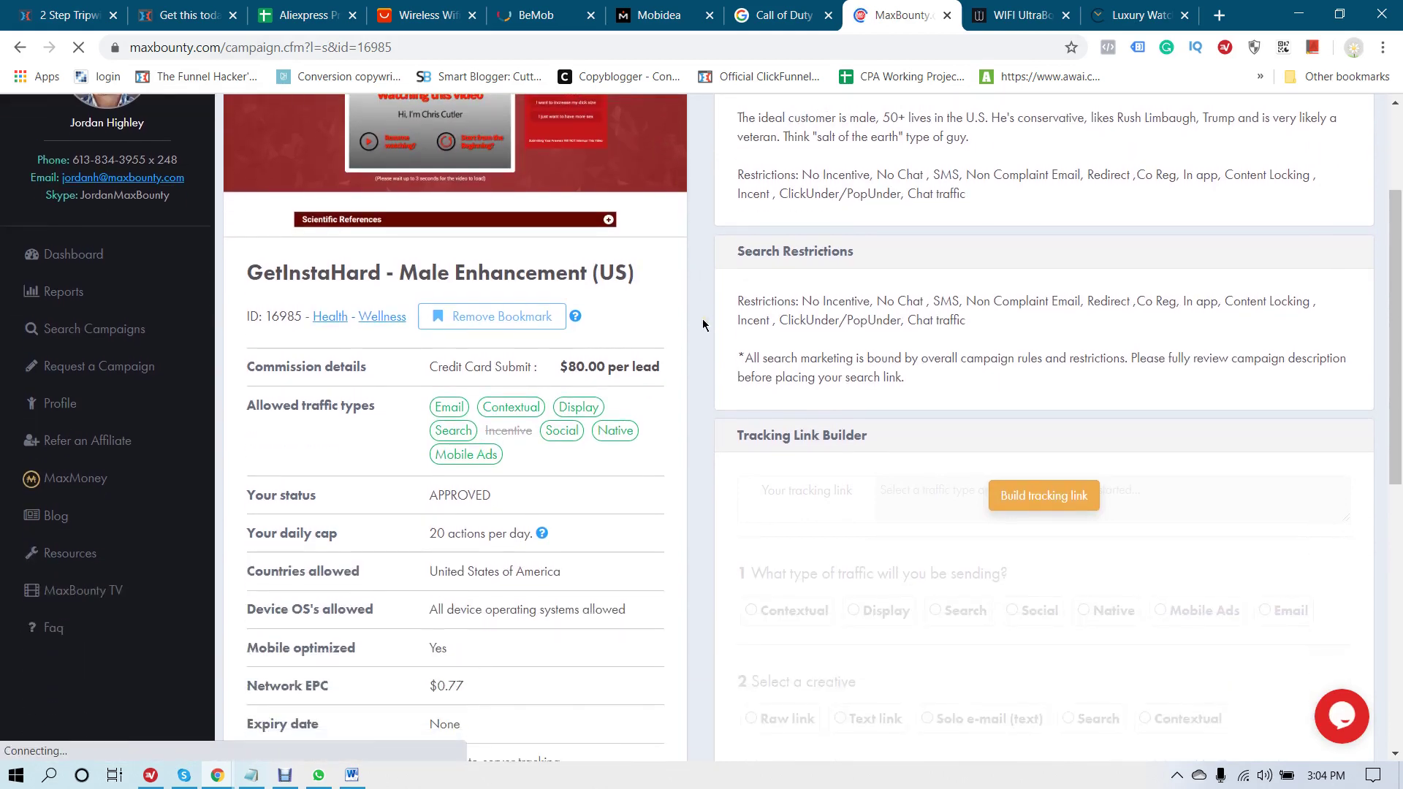
scroll(703, 318, up, 1)
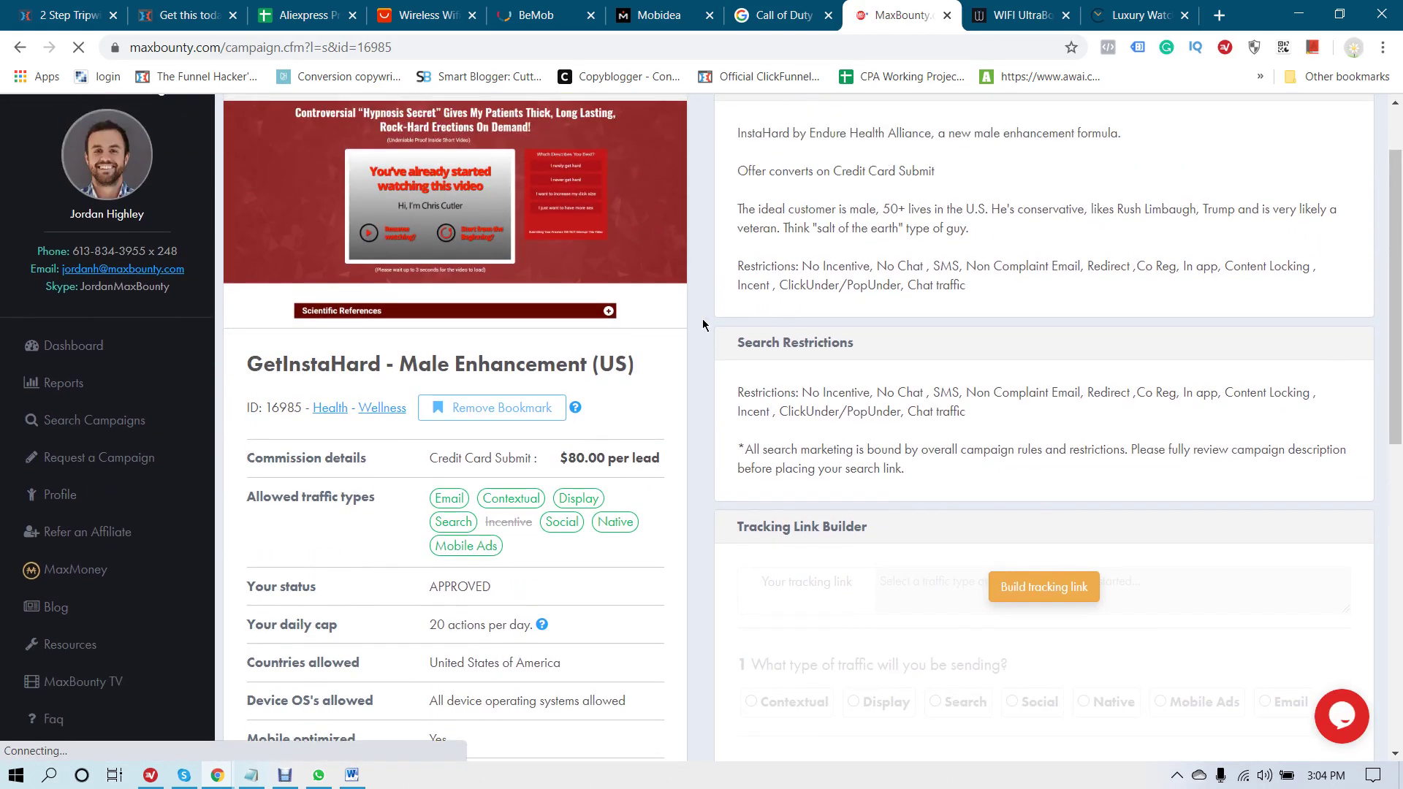
scroll(702, 319, down, 2)
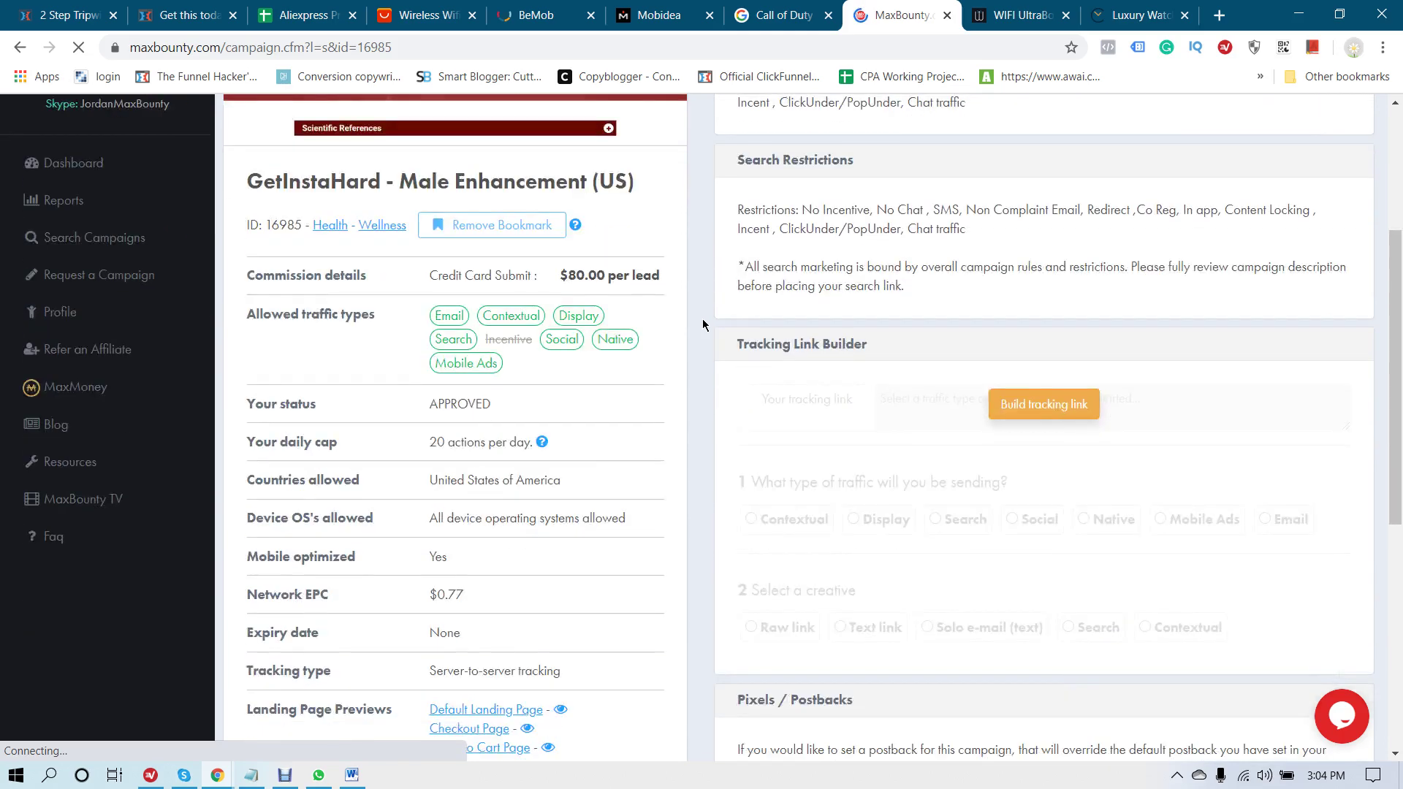
drag(568, 276, 662, 277)
click(667, 291)
mouse_move(609, 350)
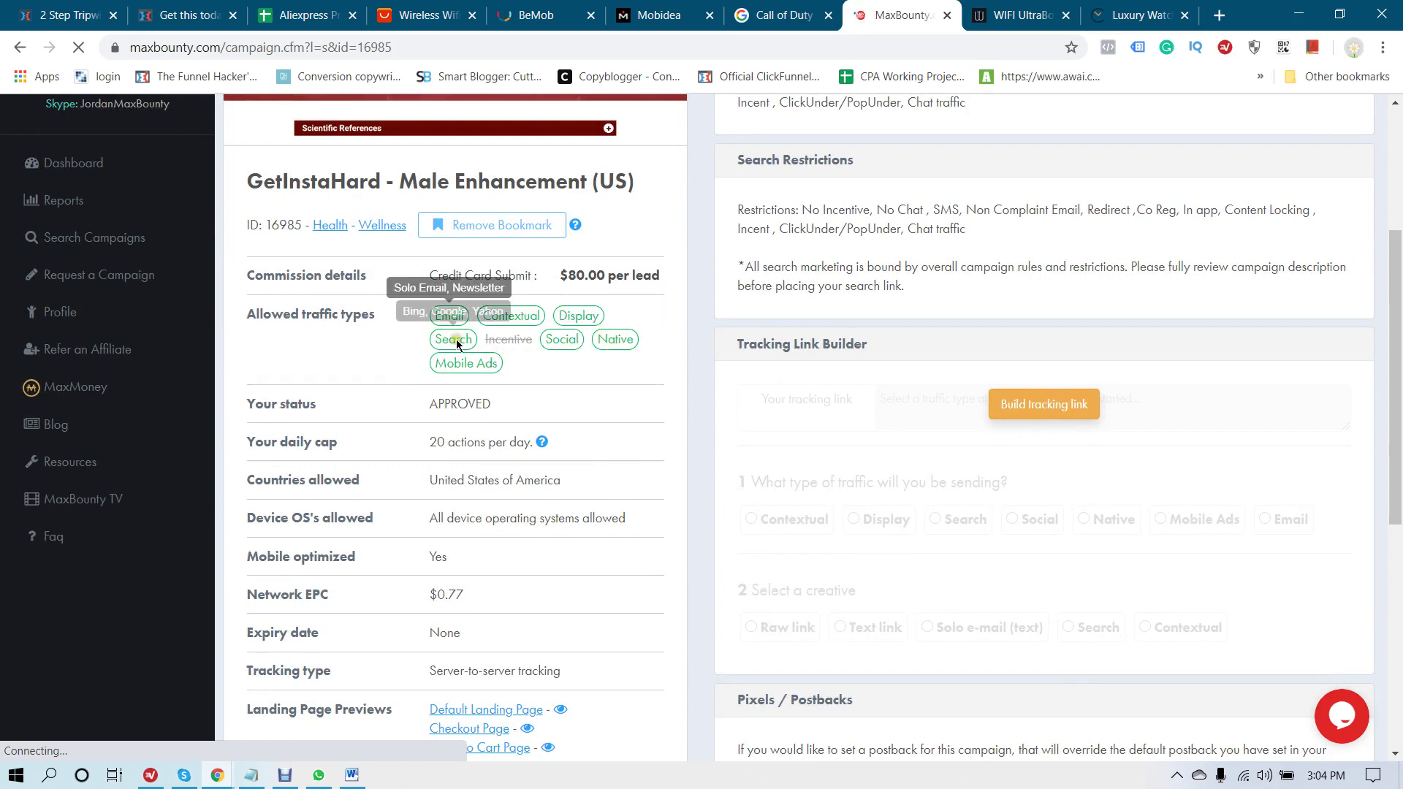
Step: Build a tracking link for the GetInstaHard campaign with Contextual traffic and the Raw link creative
scroll(681, 325, down, 1)
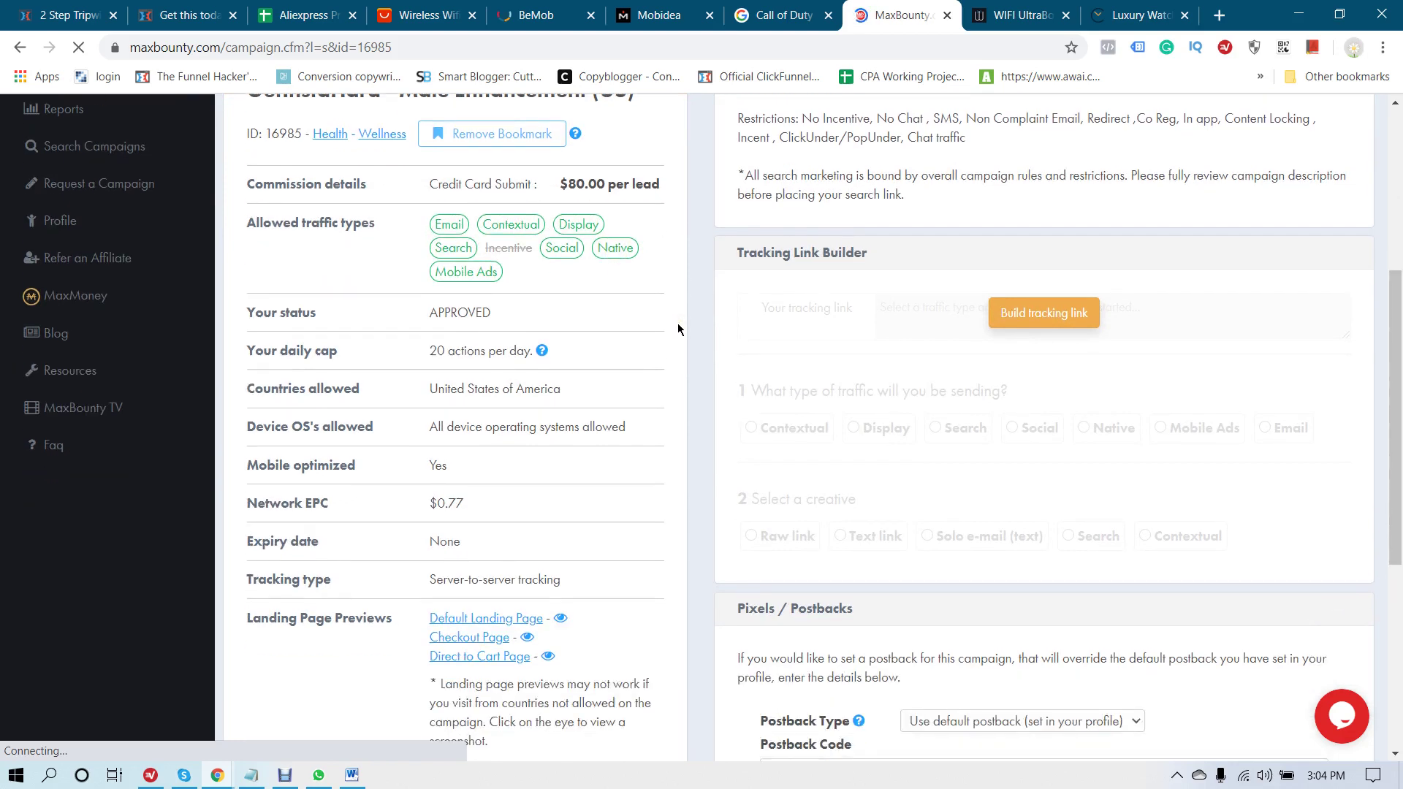
click(1046, 320)
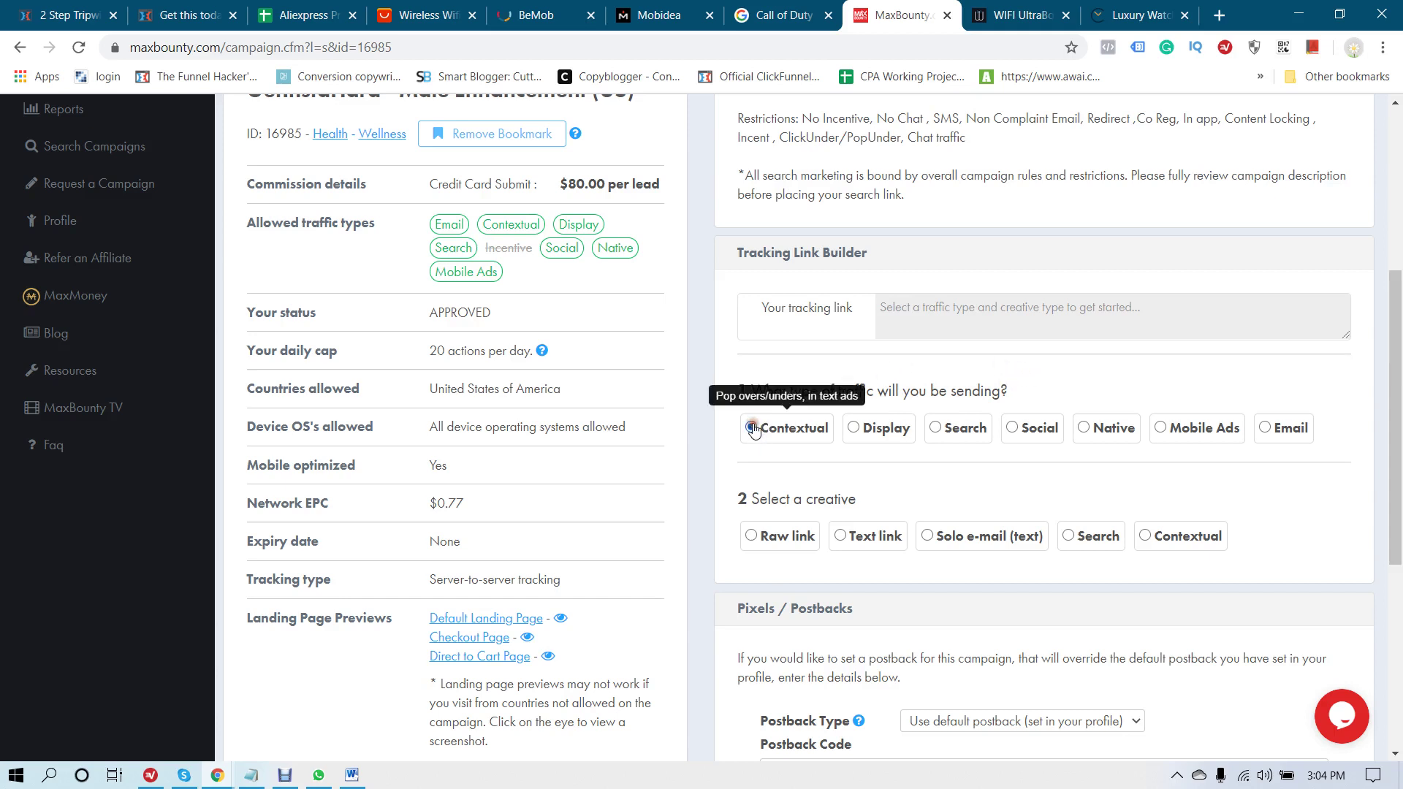
click(751, 536)
scroll(1030, 498, down, 2)
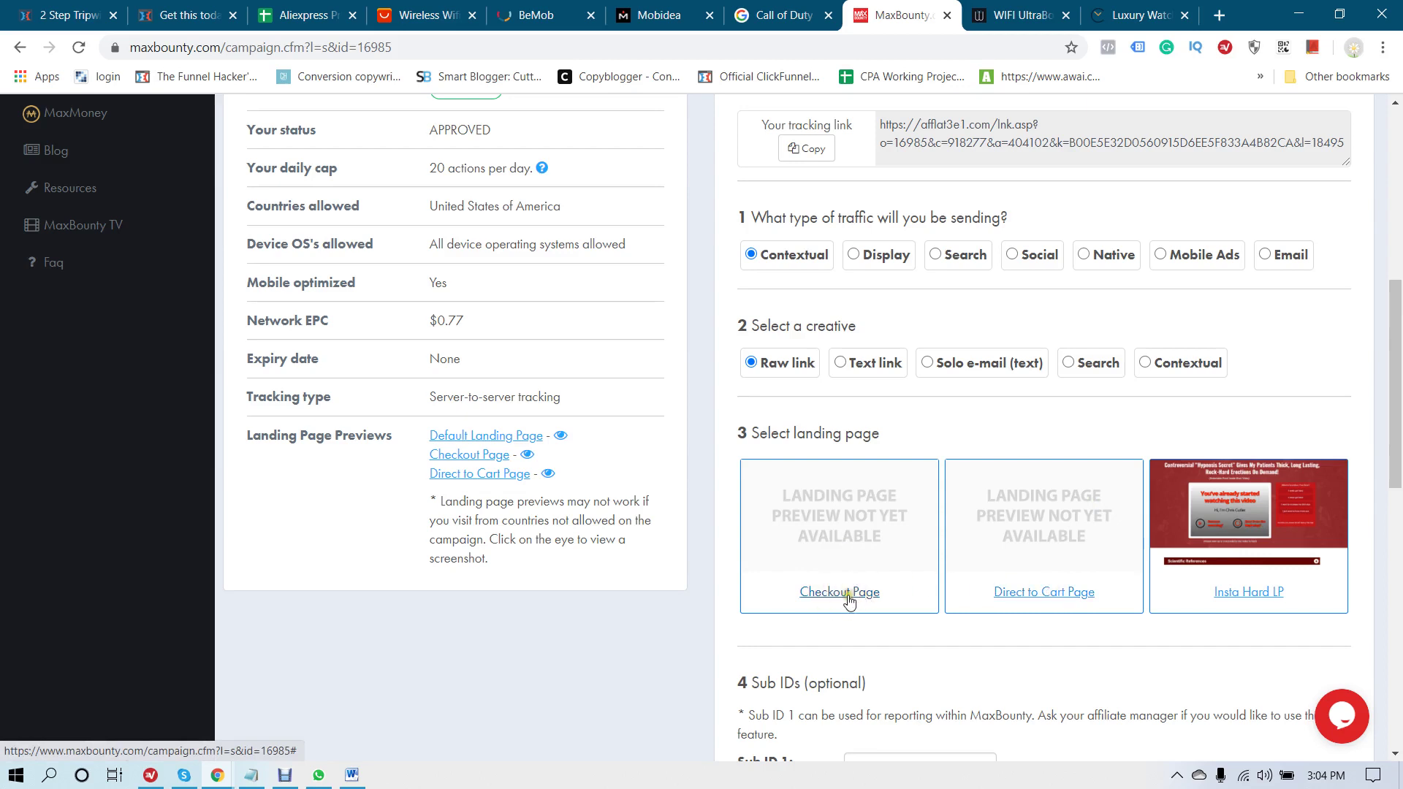
Step: Connect the VPN to the USA - San Francisco location through the browser extension
click(1225, 47)
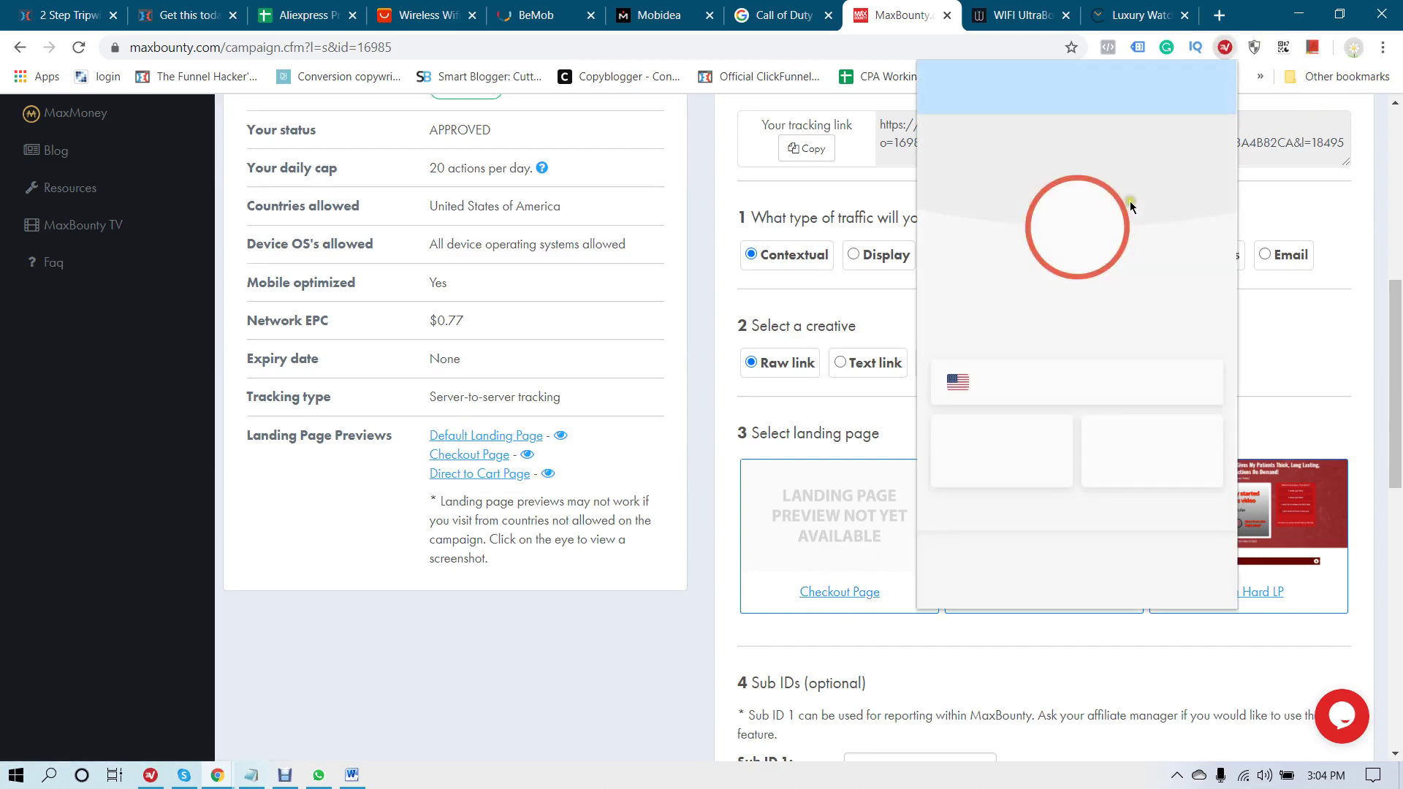
click(1072, 234)
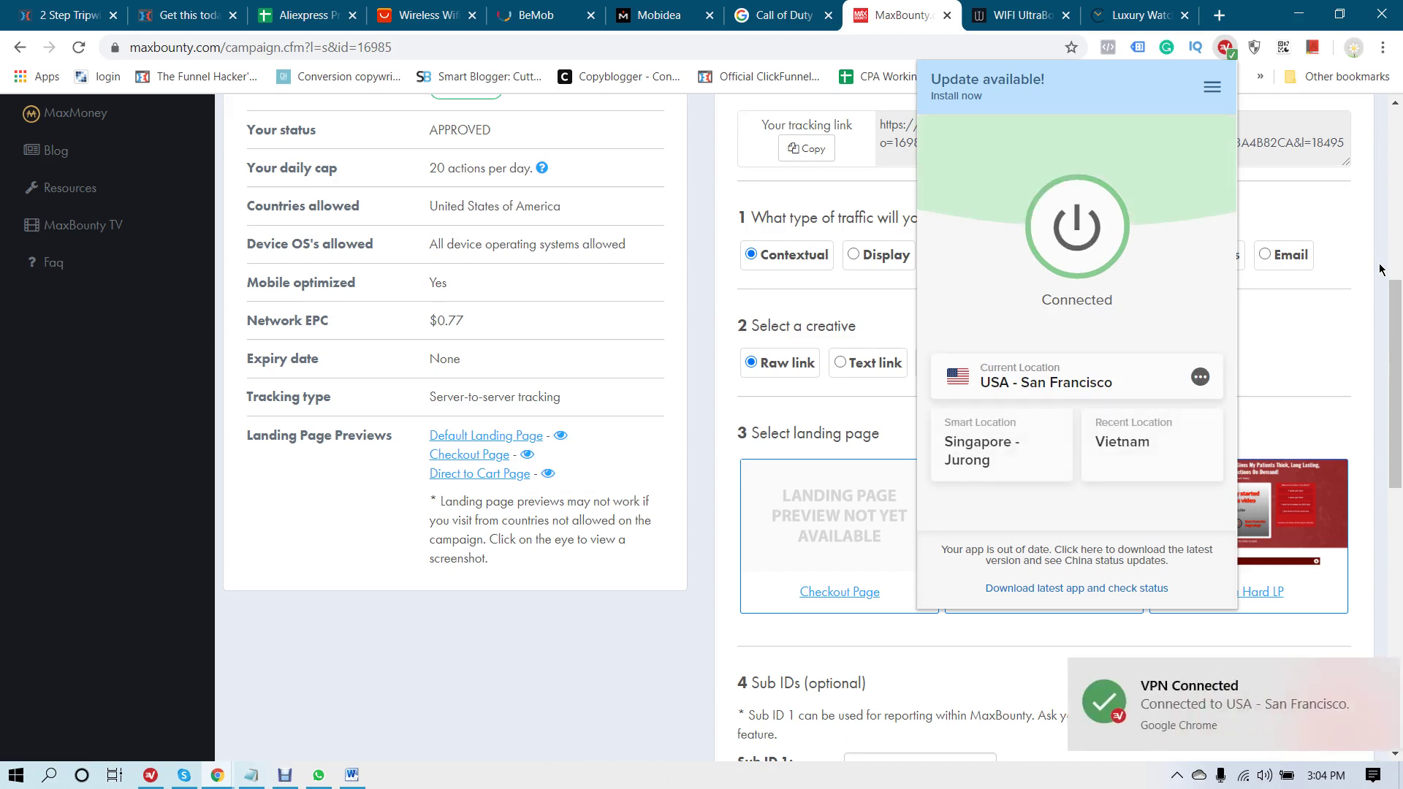
click(1379, 269)
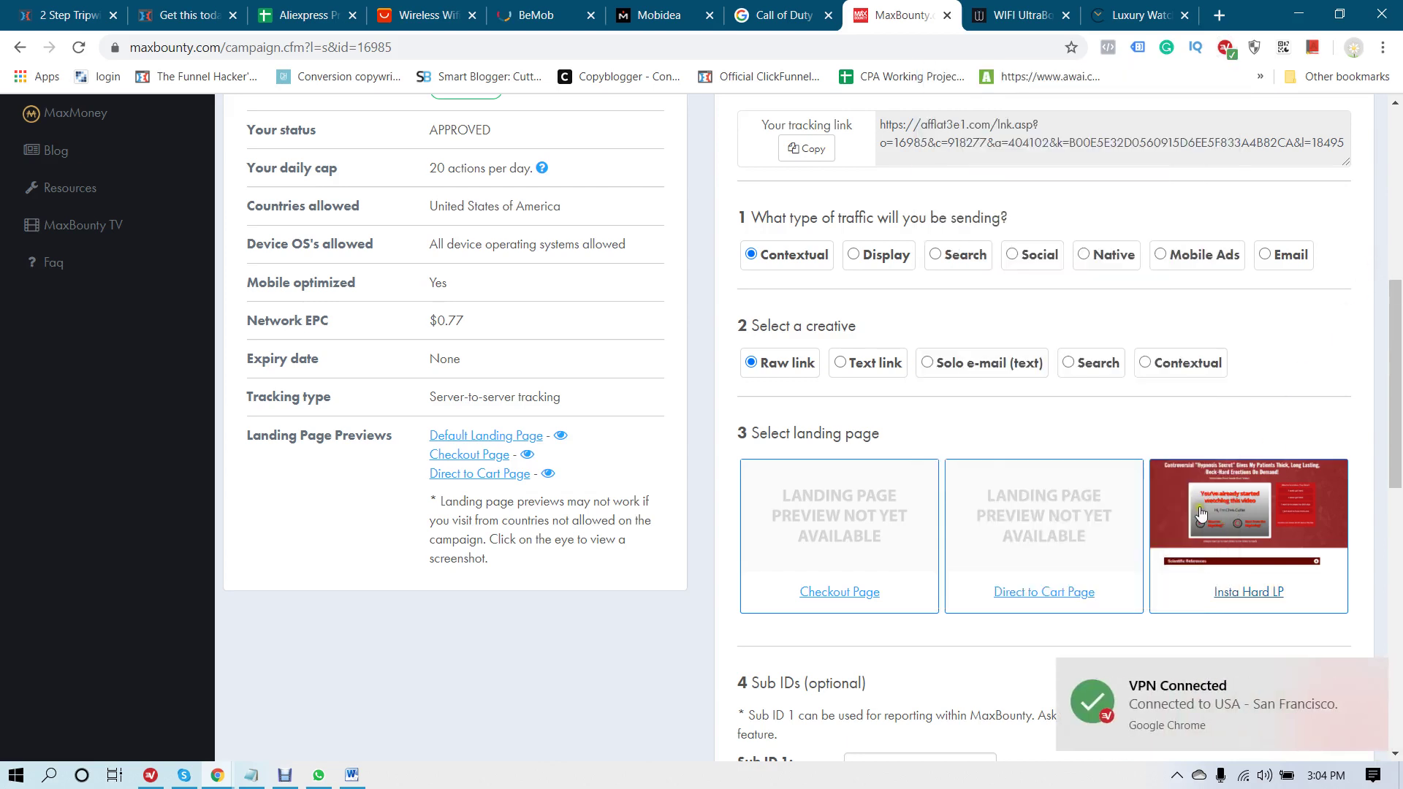
Step: Select Insta Hard LP as the landing page and copy the tracking link
click(1242, 541)
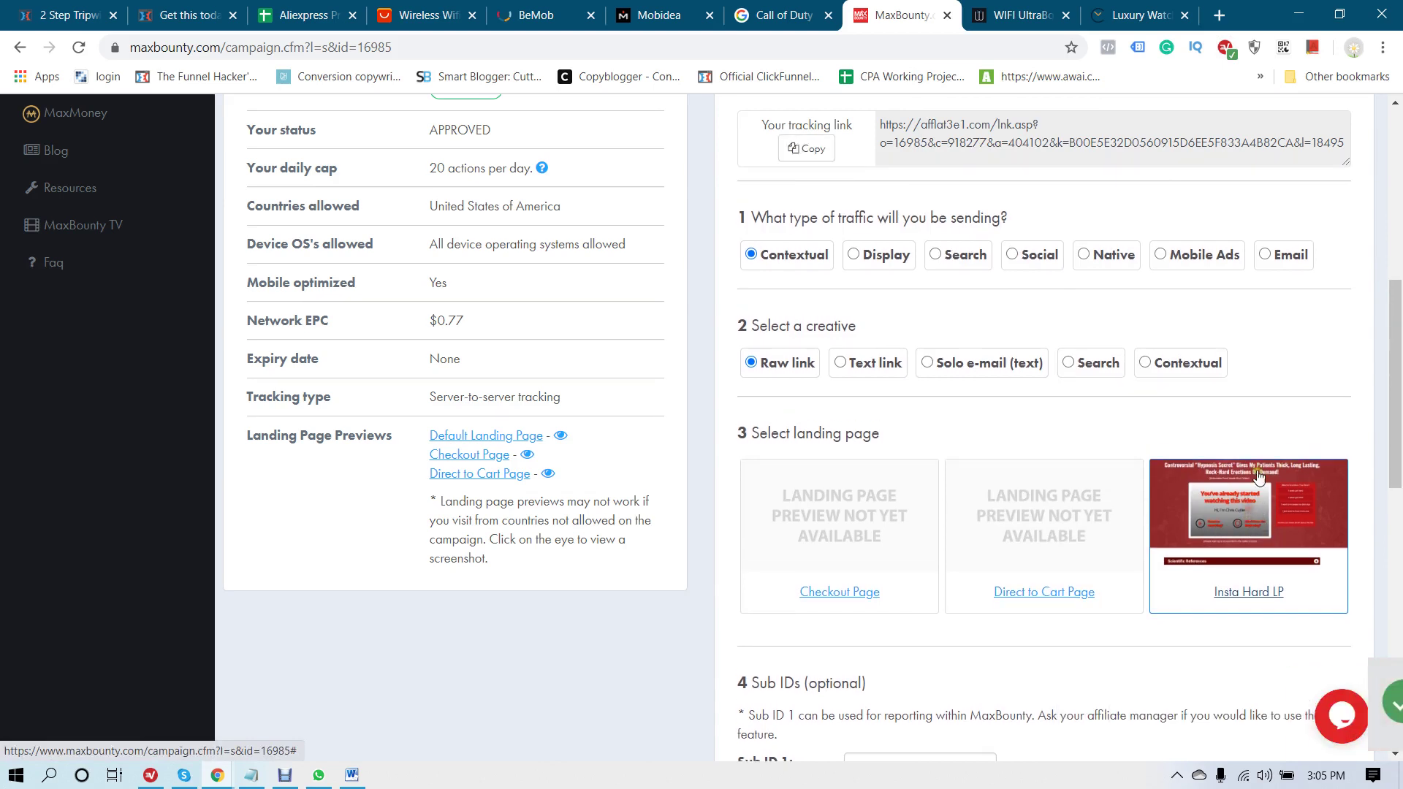
scroll(902, 251, up, 1)
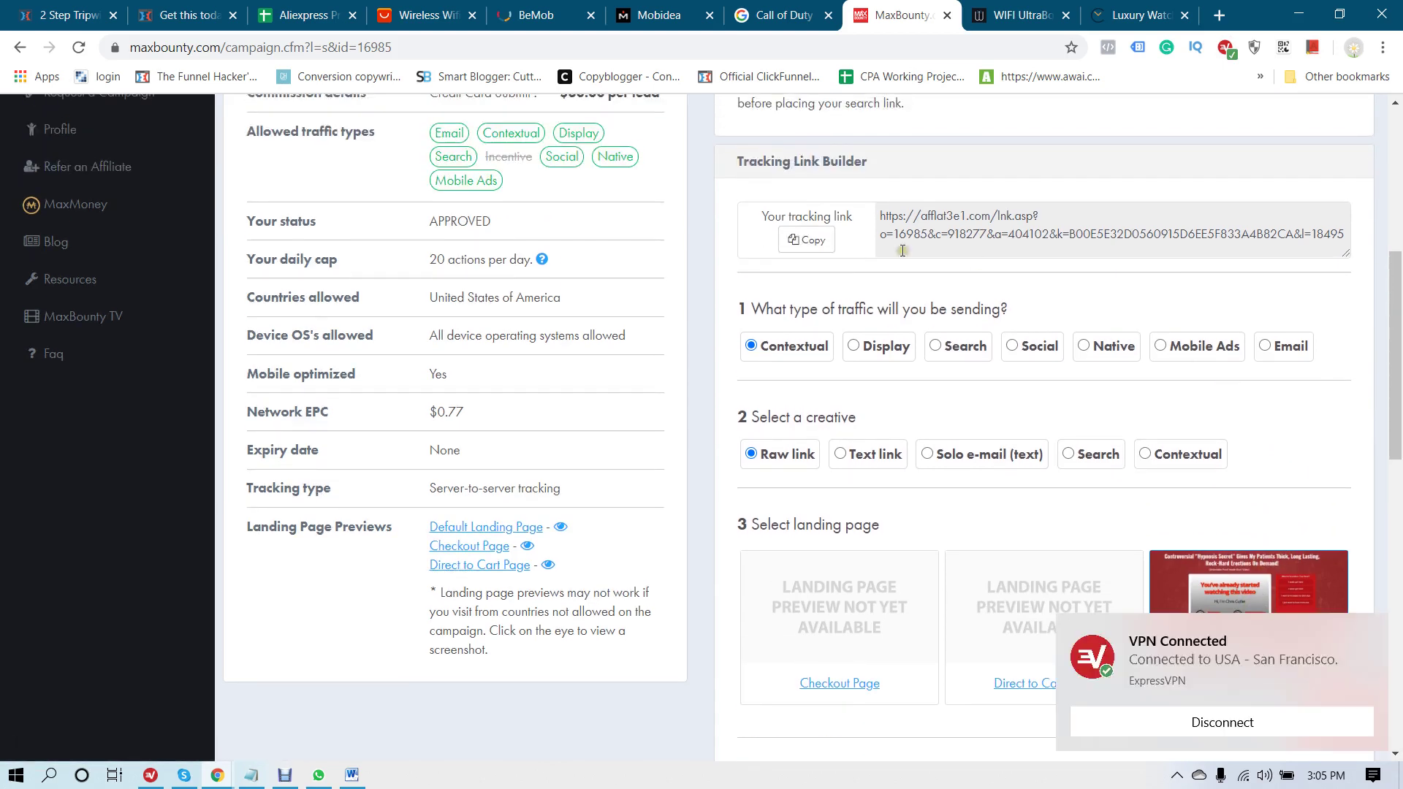
click(804, 237)
Step: Open the copied tracking link in a new incognito window to view the offer's landing page
click(1383, 46)
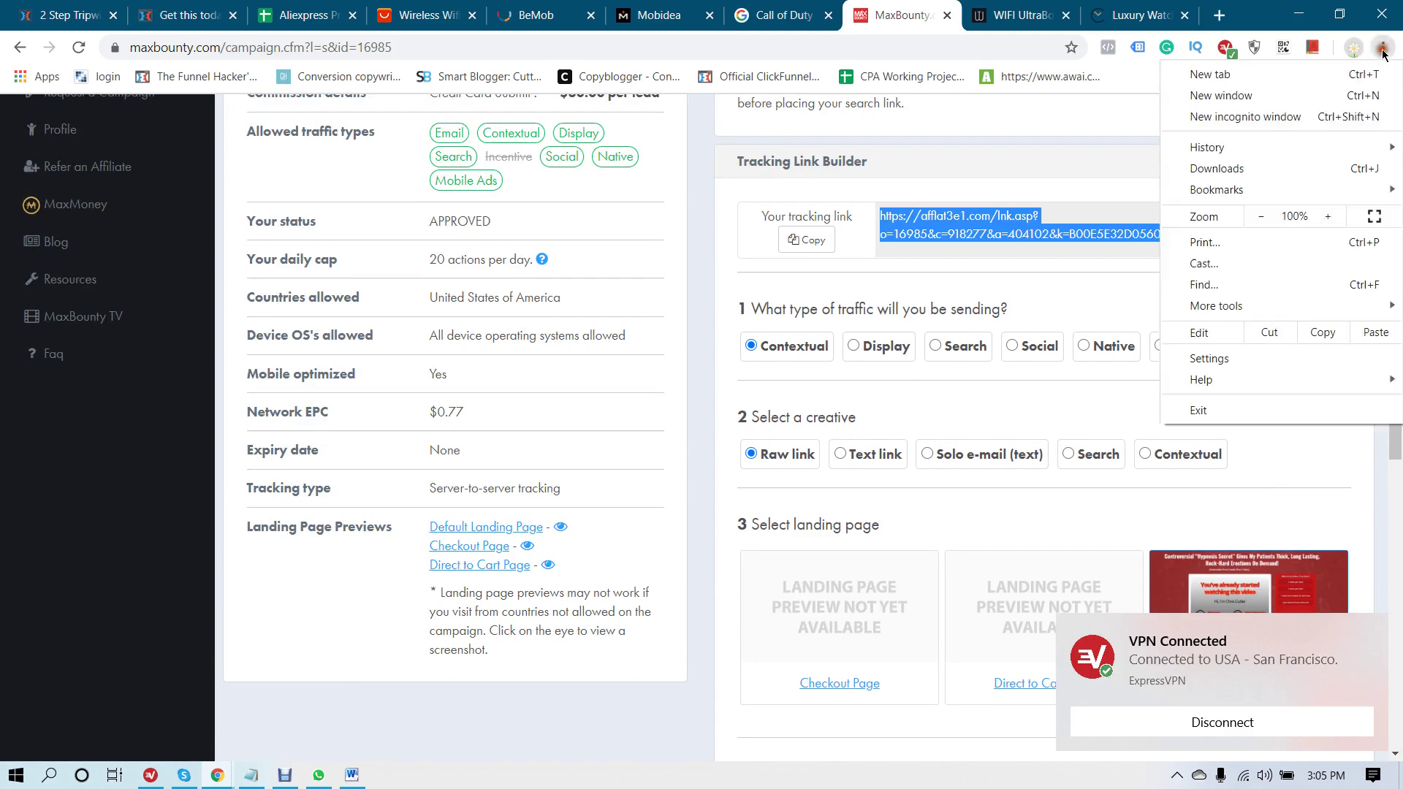
click(1252, 115)
right_click(631, 46)
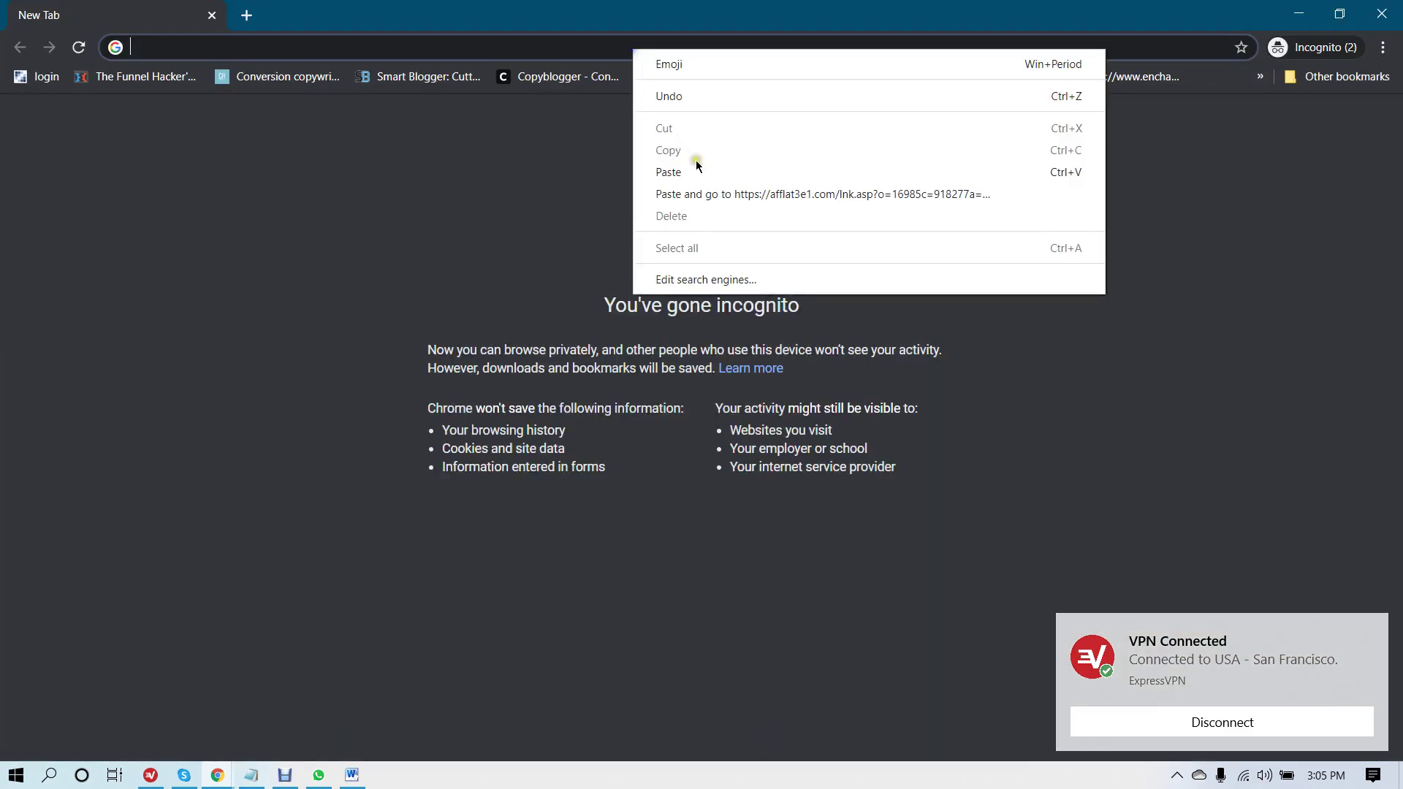
click(708, 192)
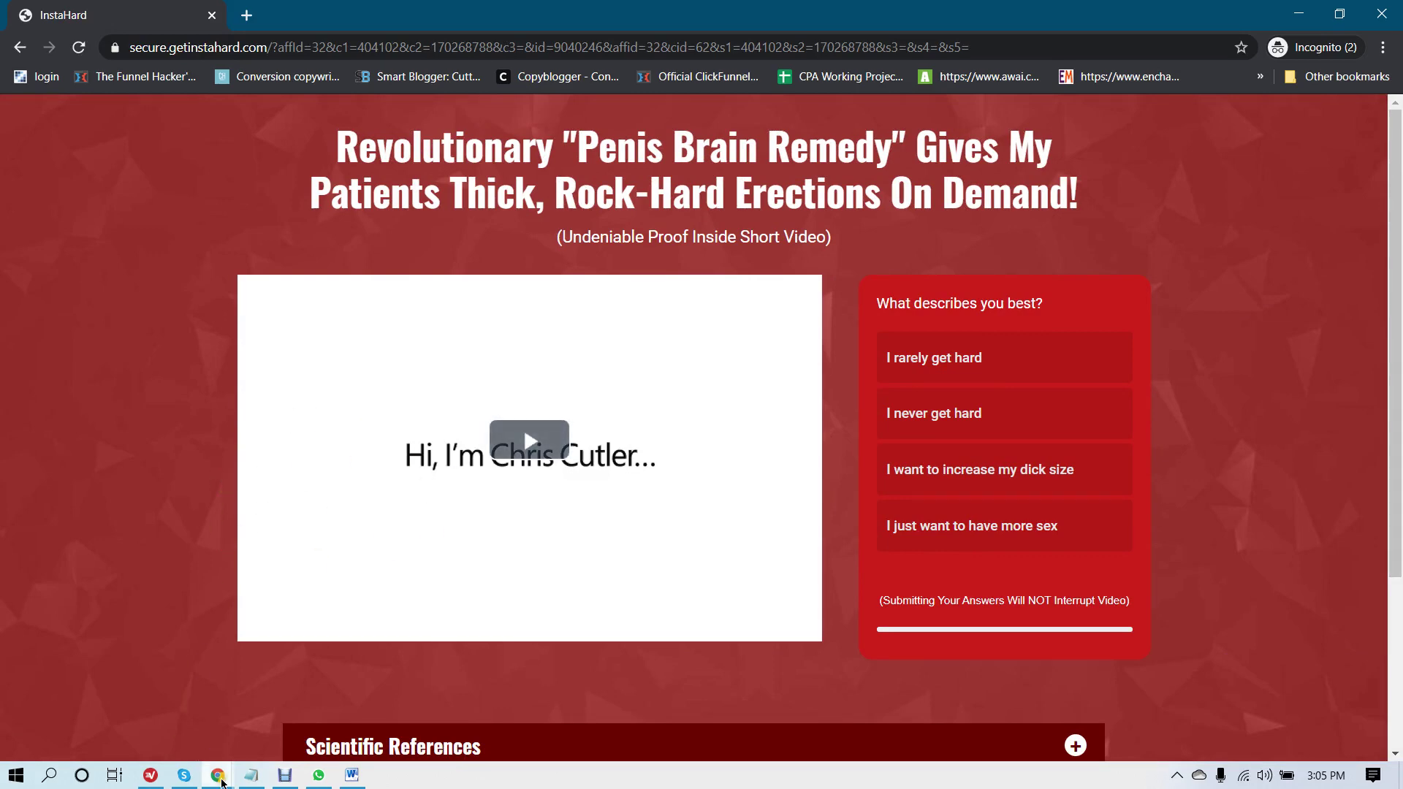
Step: Return to MaxBounty, select Direct to Cart Page as the landing page and copy its tracking link
click(95, 701)
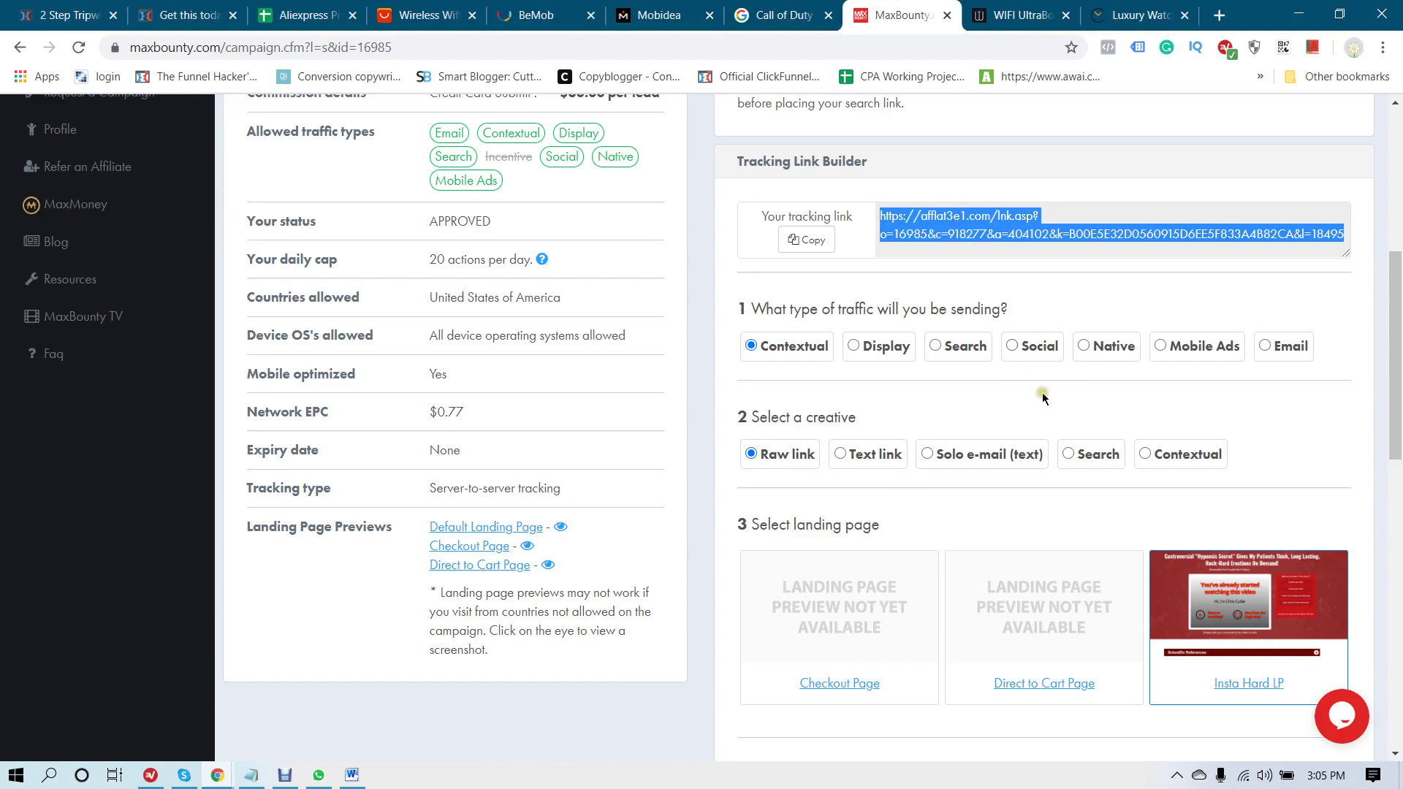
scroll(1042, 397, down, 1)
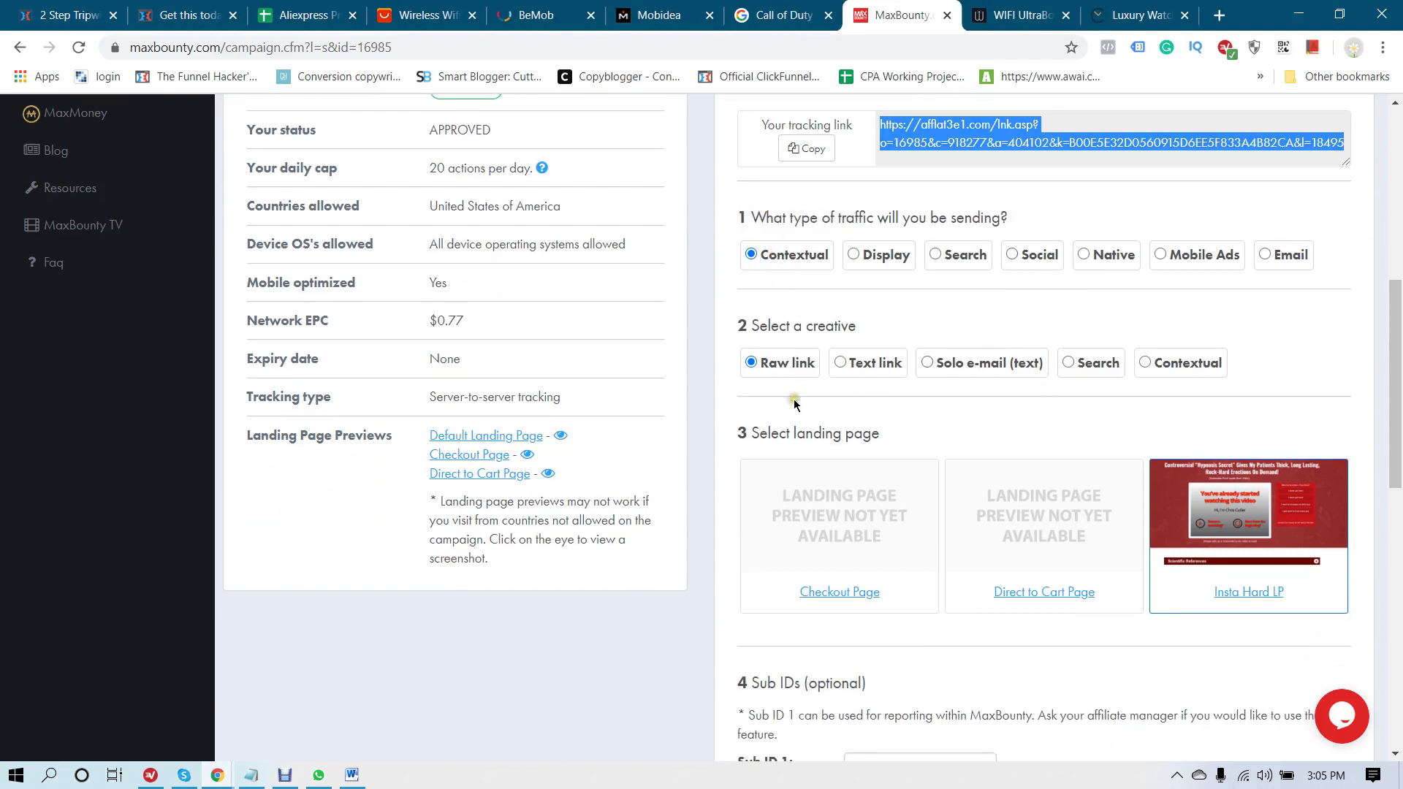
click(1030, 534)
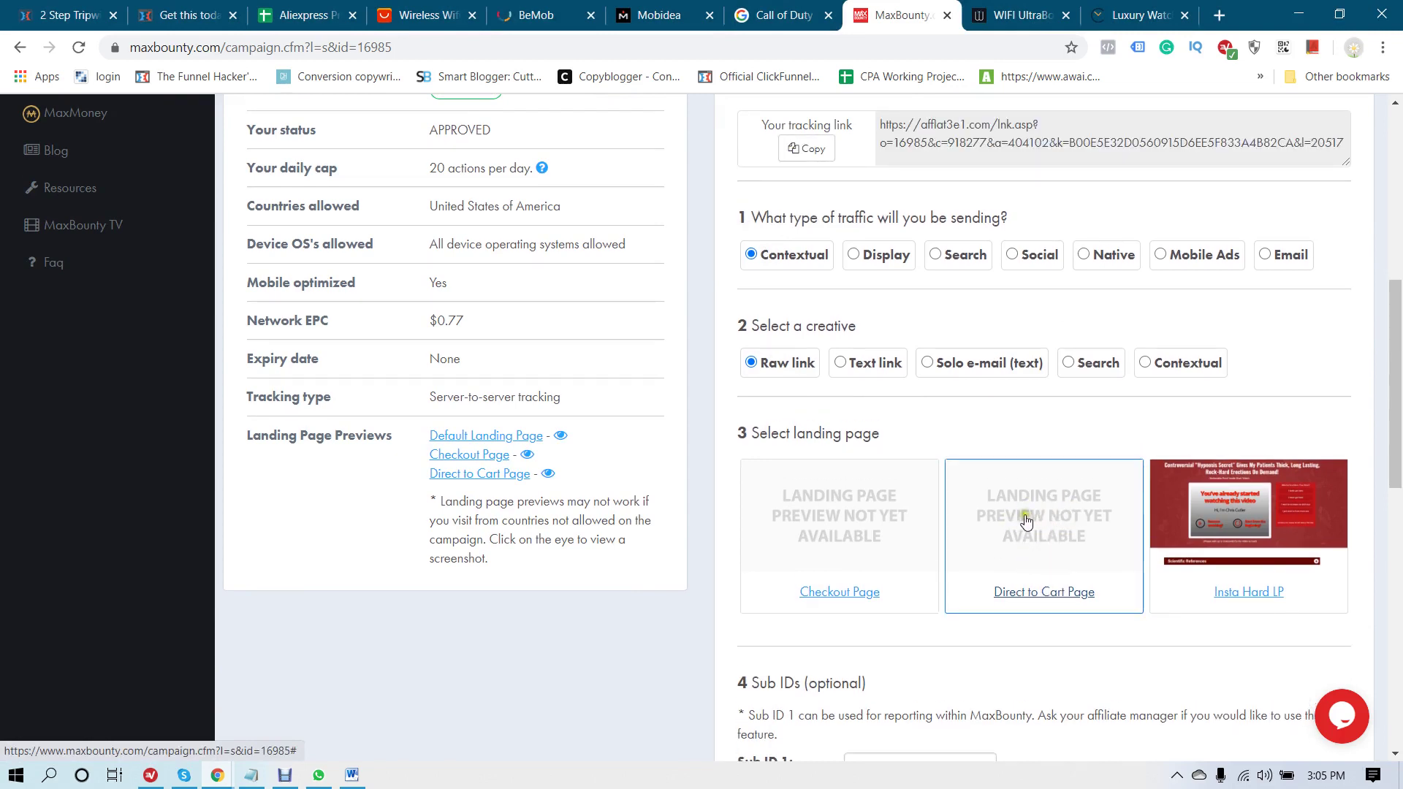
click(808, 148)
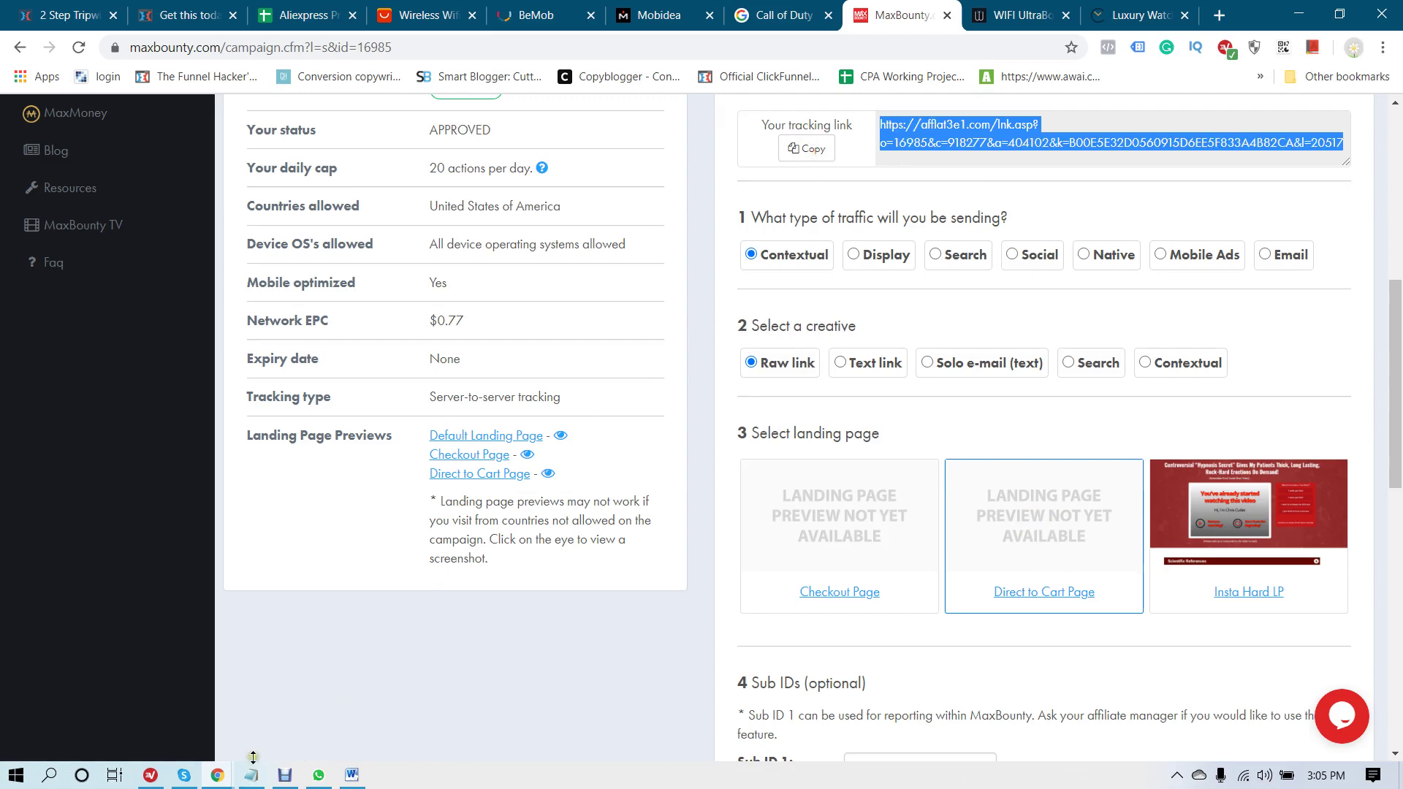
Step: Open the copied Direct to Cart Page link in a new tab of the incognito window
click(215, 773)
click(447, 698)
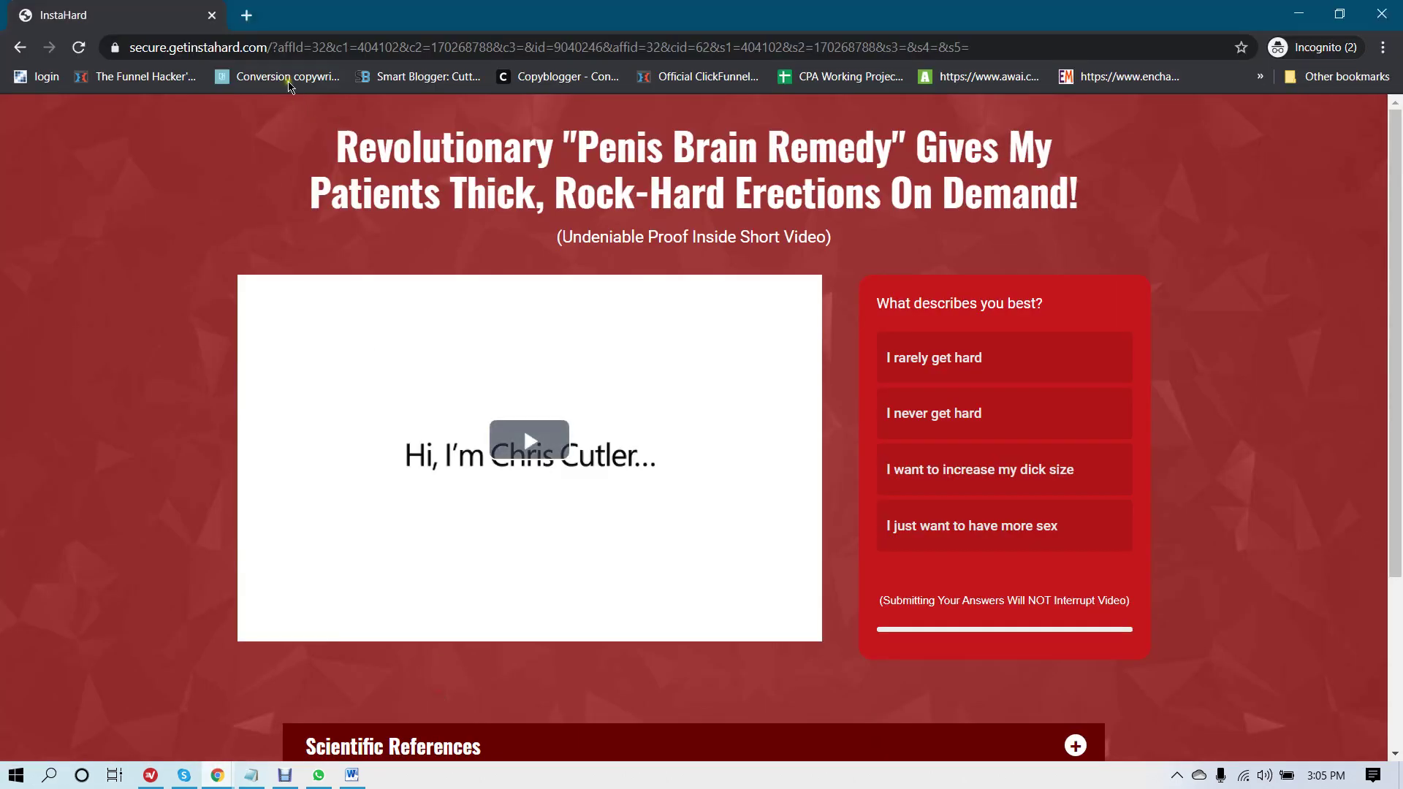
click(248, 14)
right_click(287, 48)
click(388, 180)
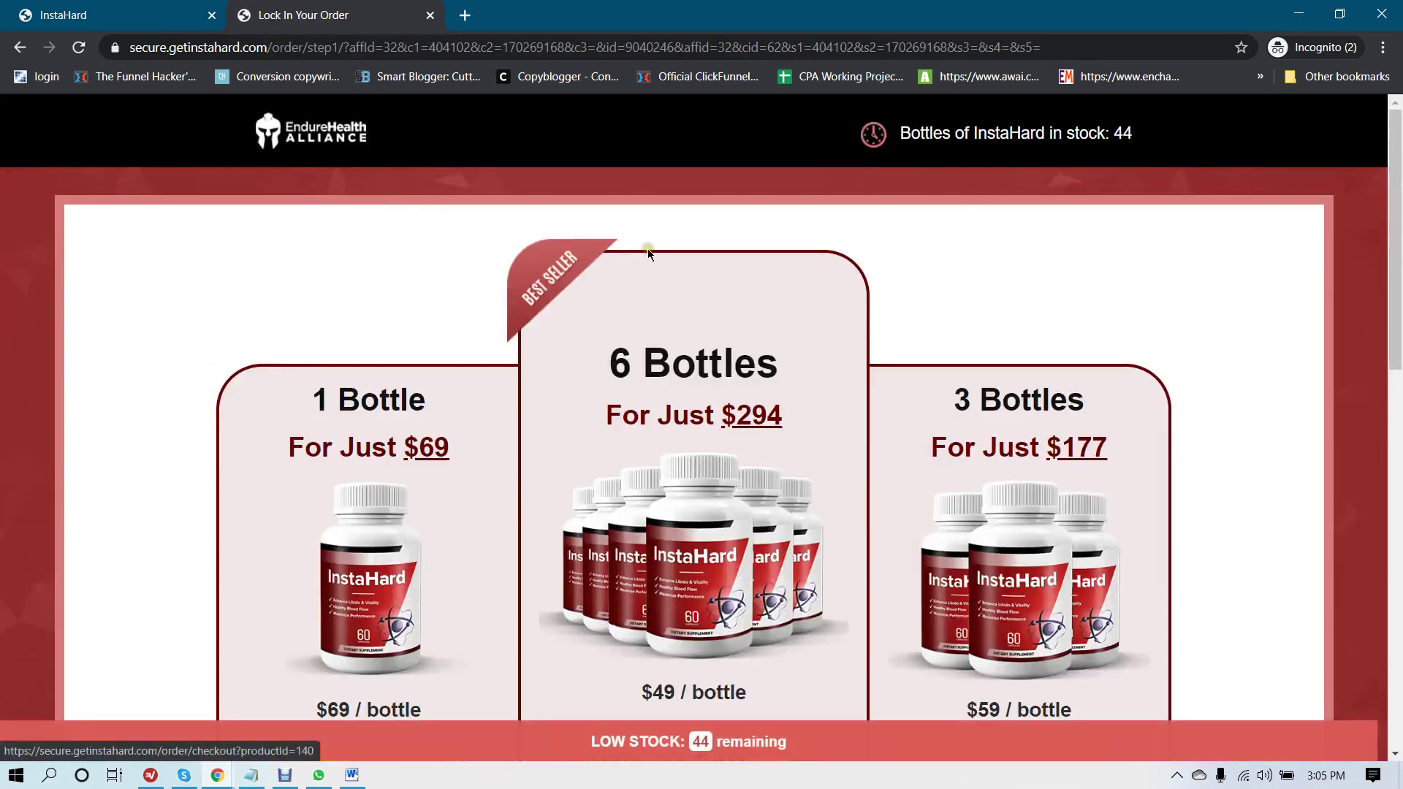
Step: Examine the bottle packages, prices and bonus gifts on the InstaHard order page
scroll(633, 245, down, 1)
scroll(630, 243, up, 1)
scroll(629, 234, down, 10)
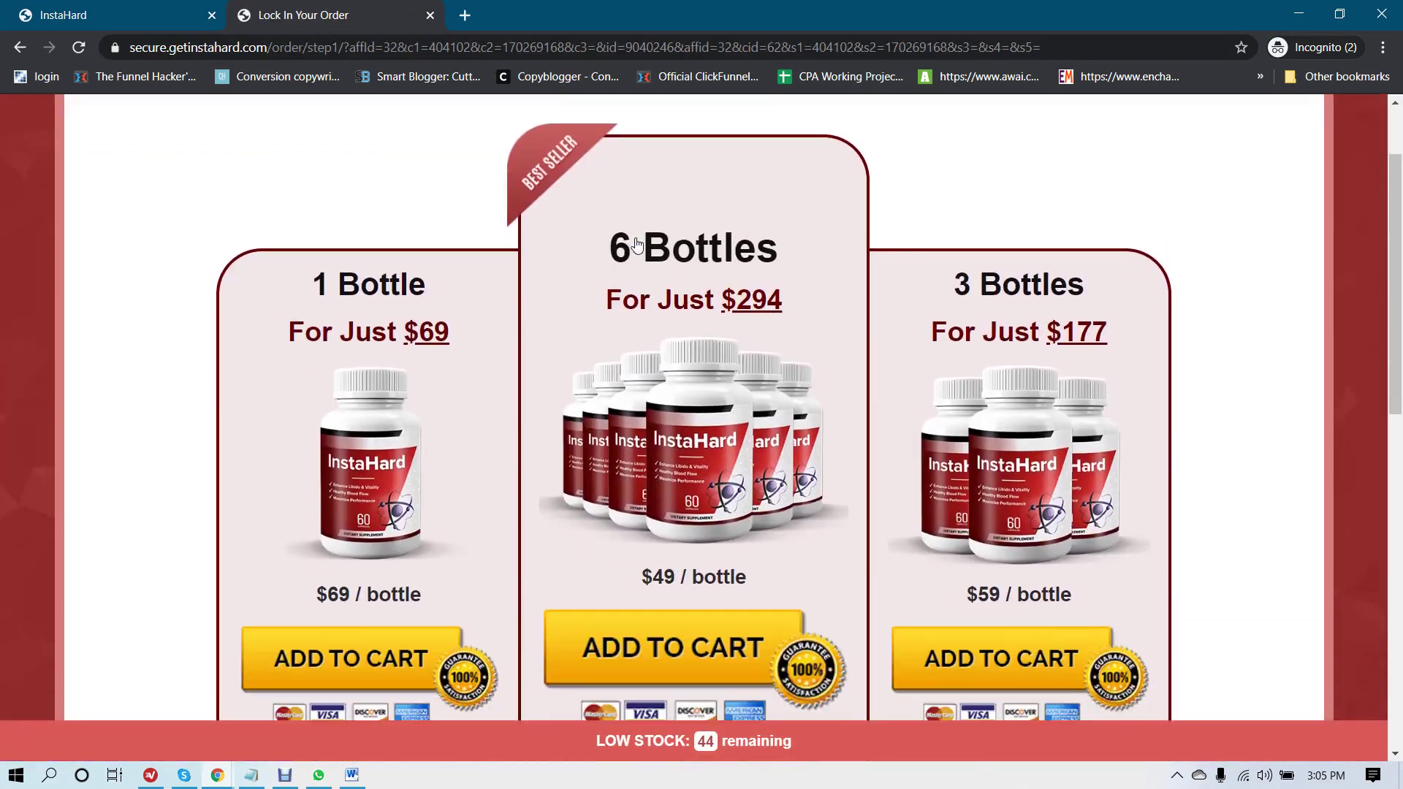
scroll(841, 314, up, 10)
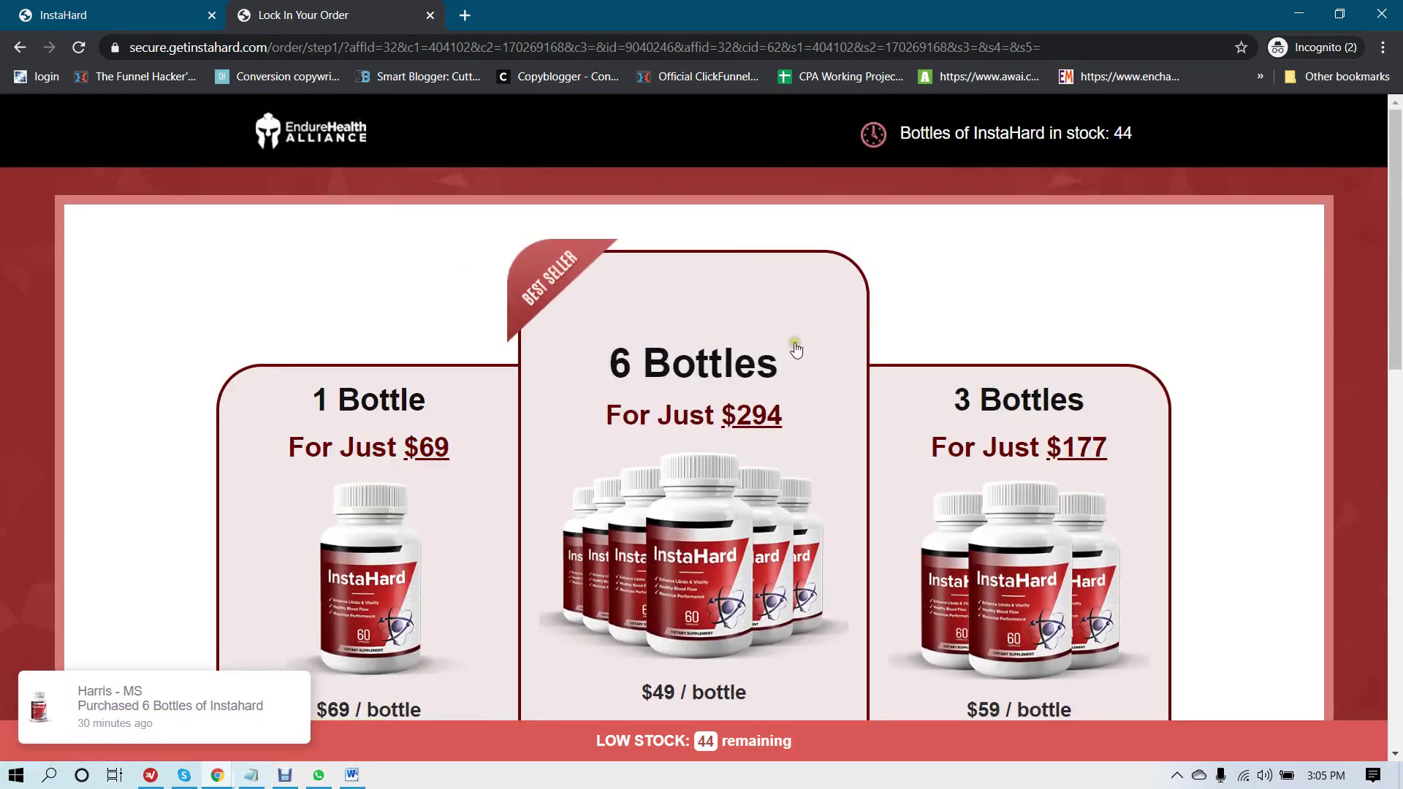
scroll(798, 351, down, 11)
scroll(876, 376, up, 7)
scroll(877, 409, up, 5)
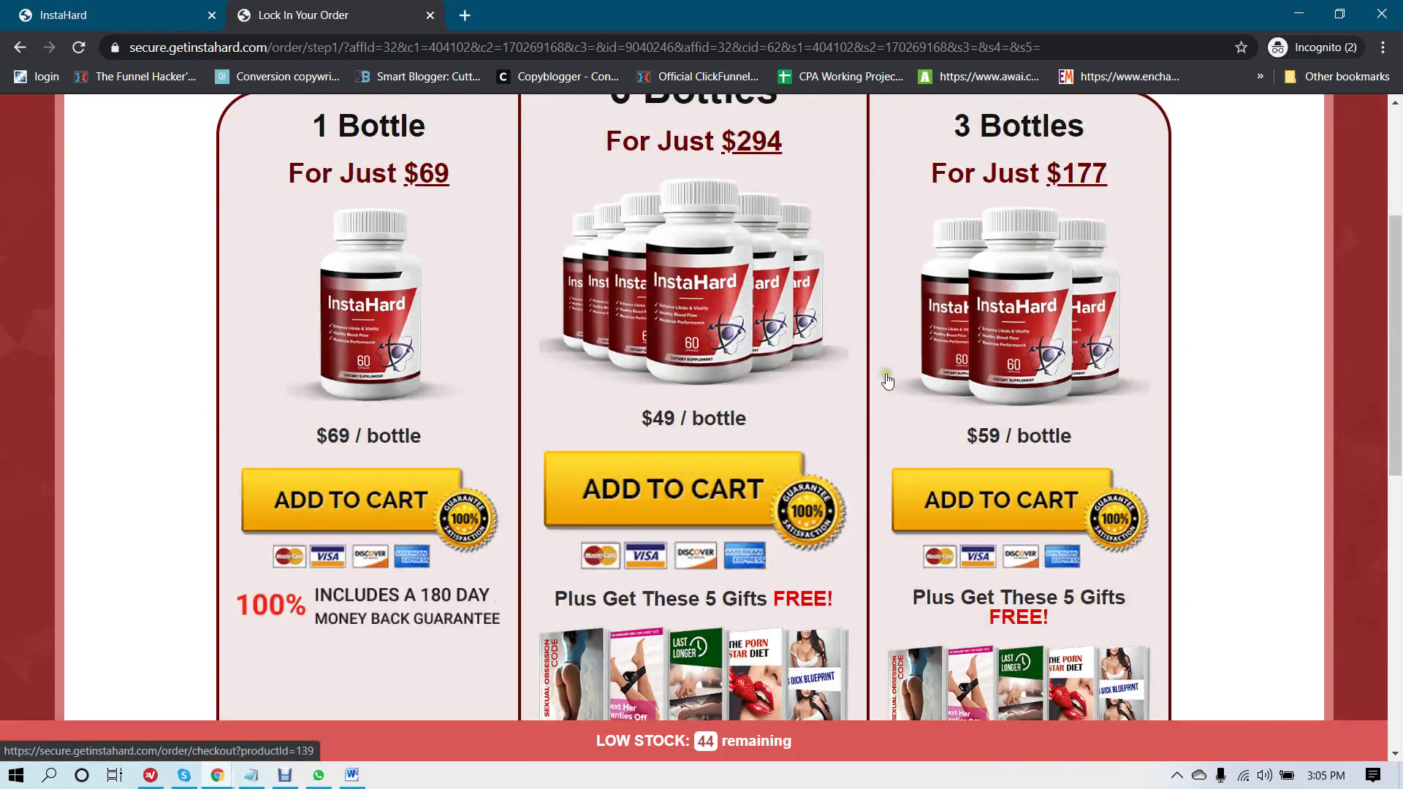
scroll(880, 397, down, 4)
Step: Switch back to MaxBounty, select Checkout Page as the landing page and copy its tracking link
mouse_move(217, 774)
click(147, 698)
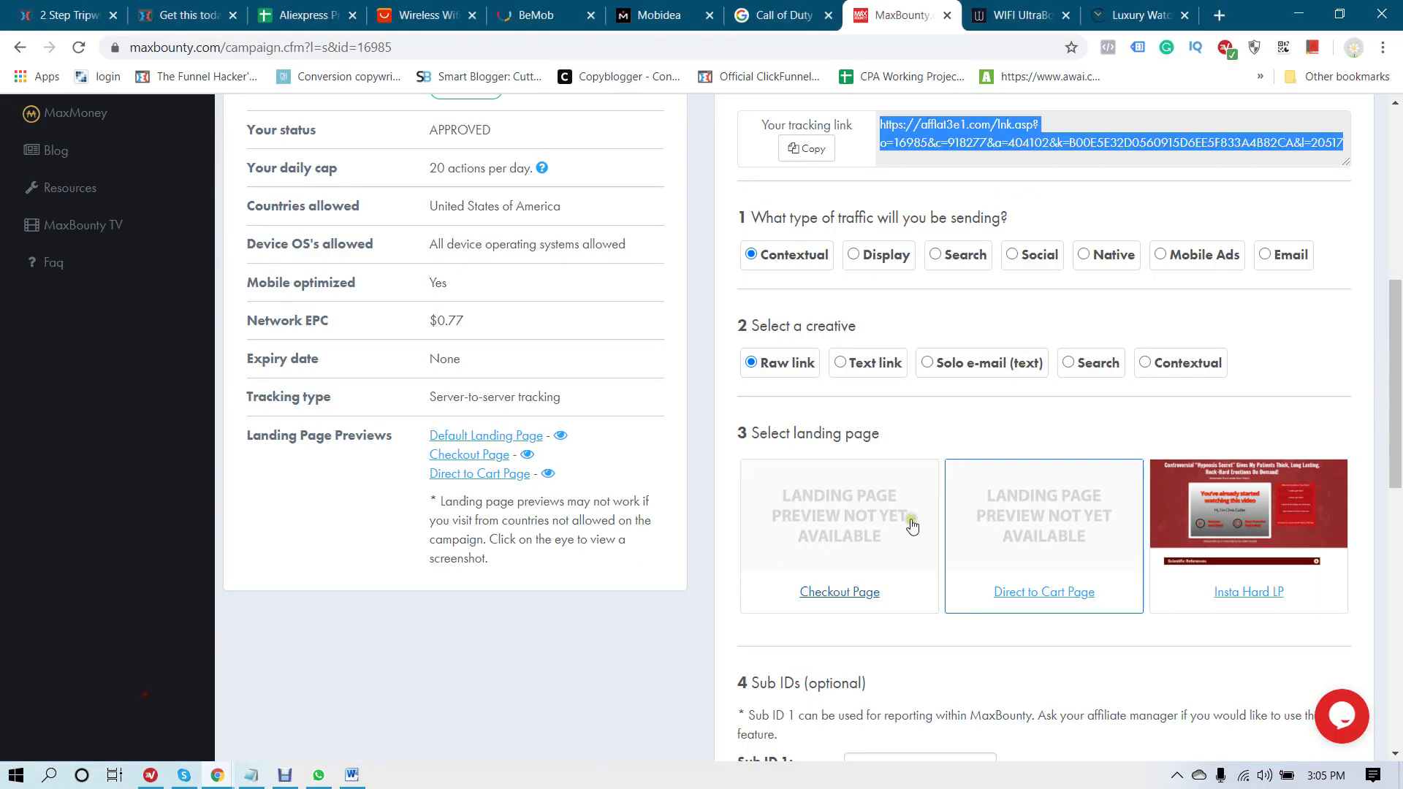
click(833, 538)
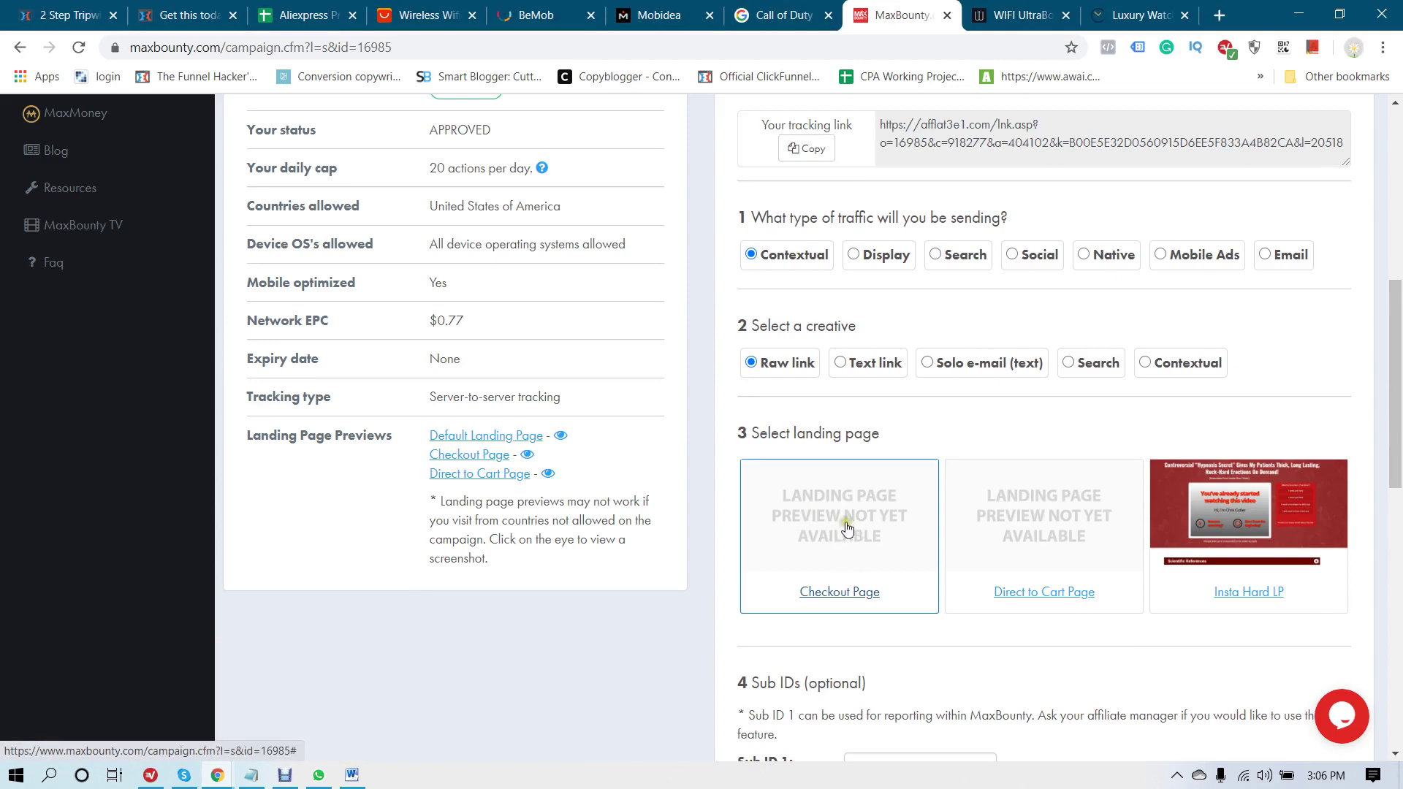
click(815, 190)
click(803, 149)
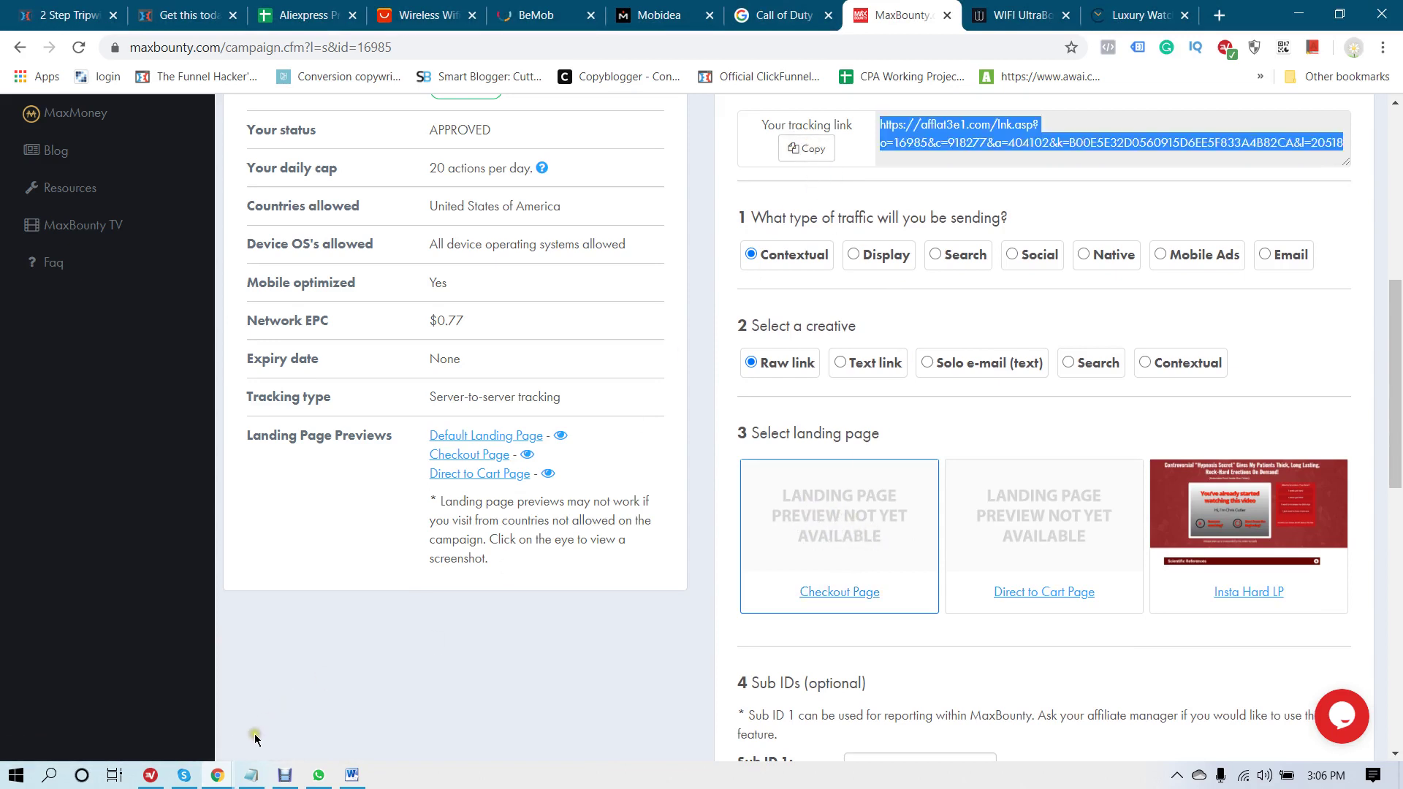
Step: Open the copied Checkout Page link in a new incognito tab and look through the checkout page
click(217, 777)
click(453, 669)
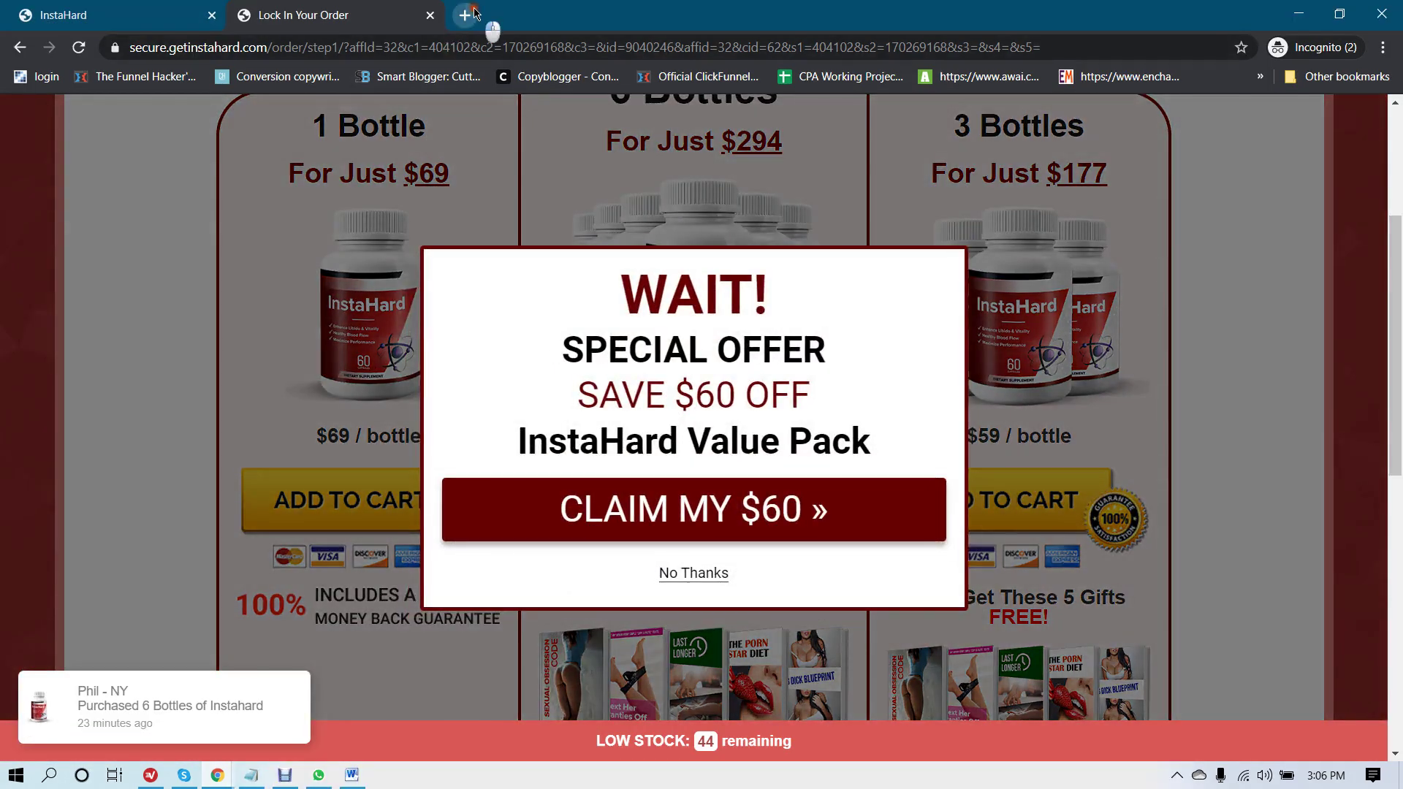
click(465, 14)
right_click(515, 46)
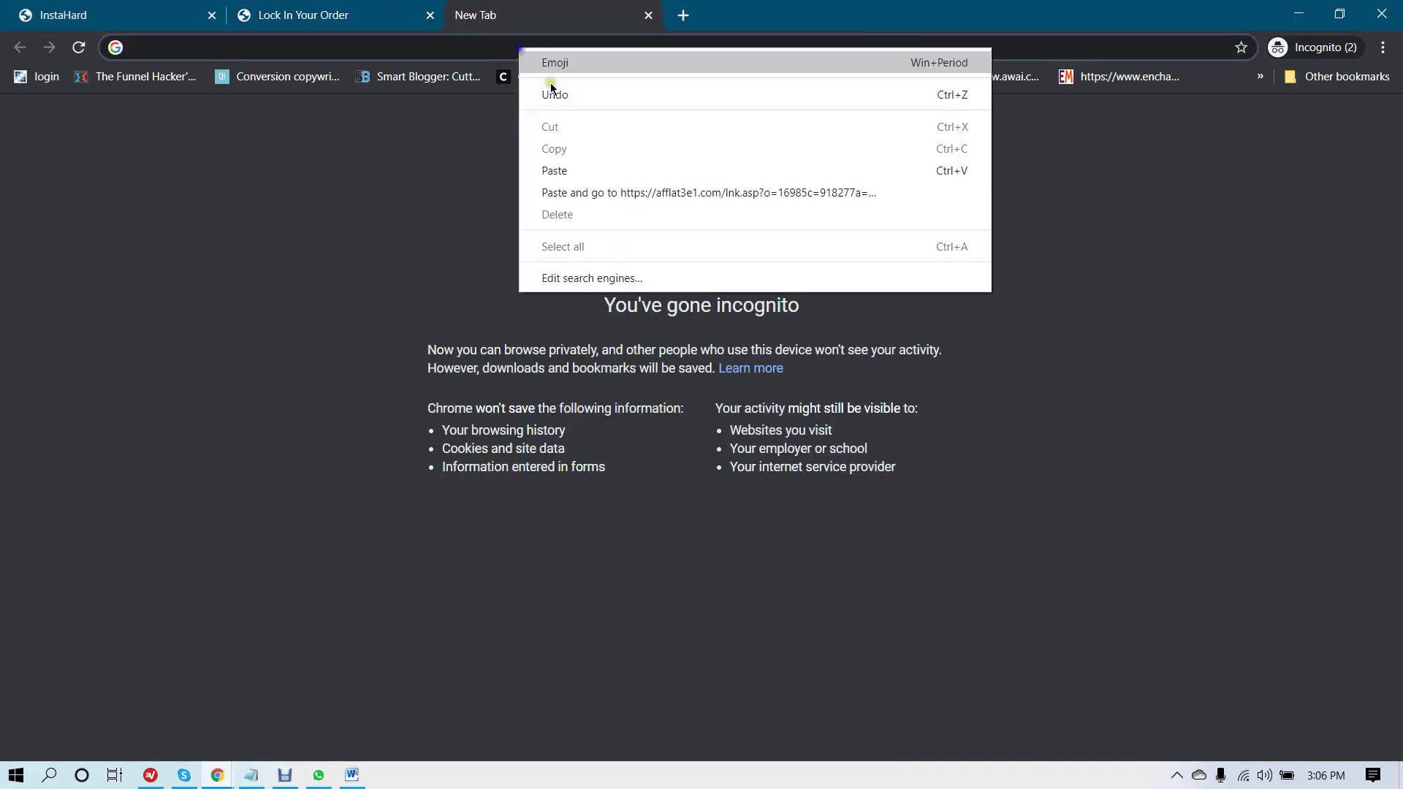
click(637, 189)
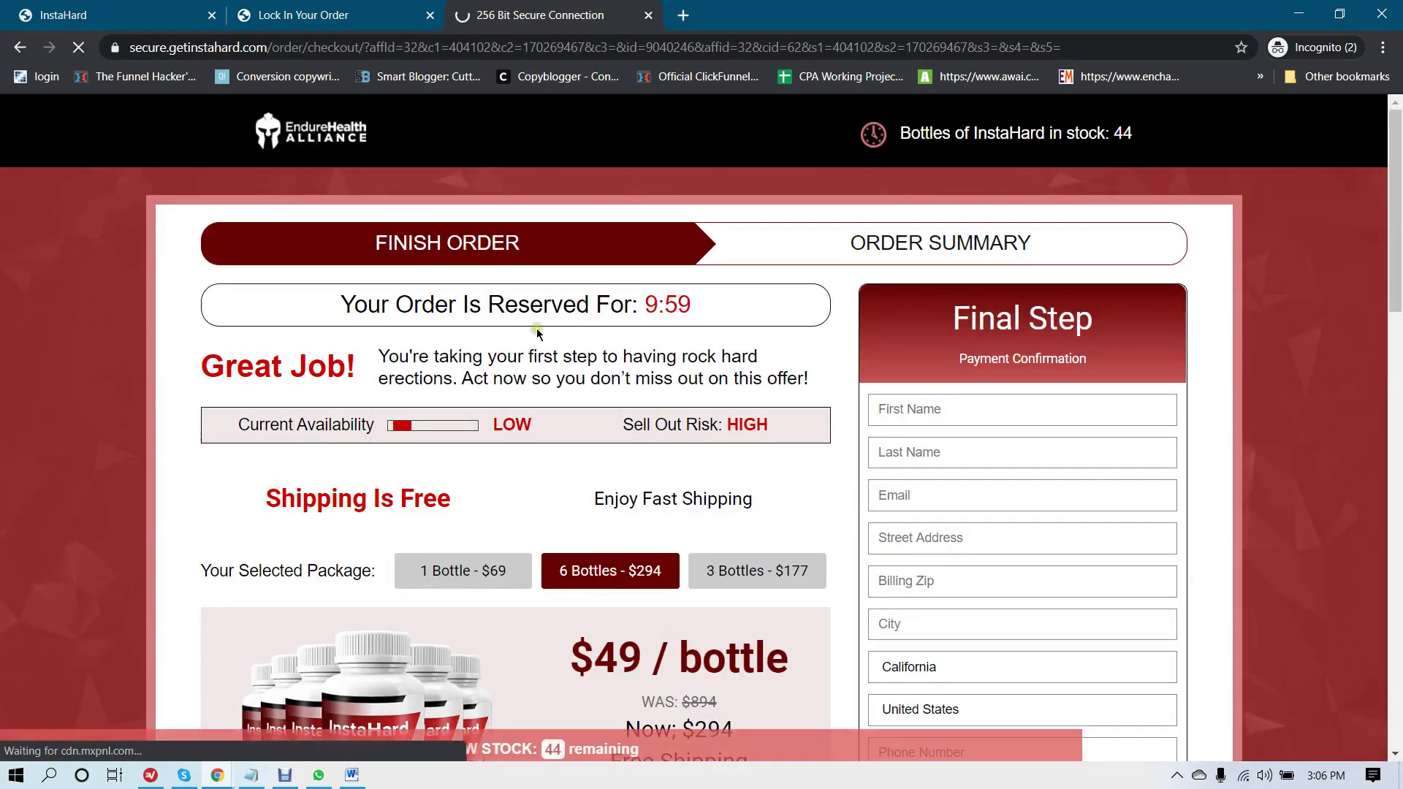
scroll(571, 357, down, 6)
scroll(571, 357, down, 4)
scroll(587, 362, up, 11)
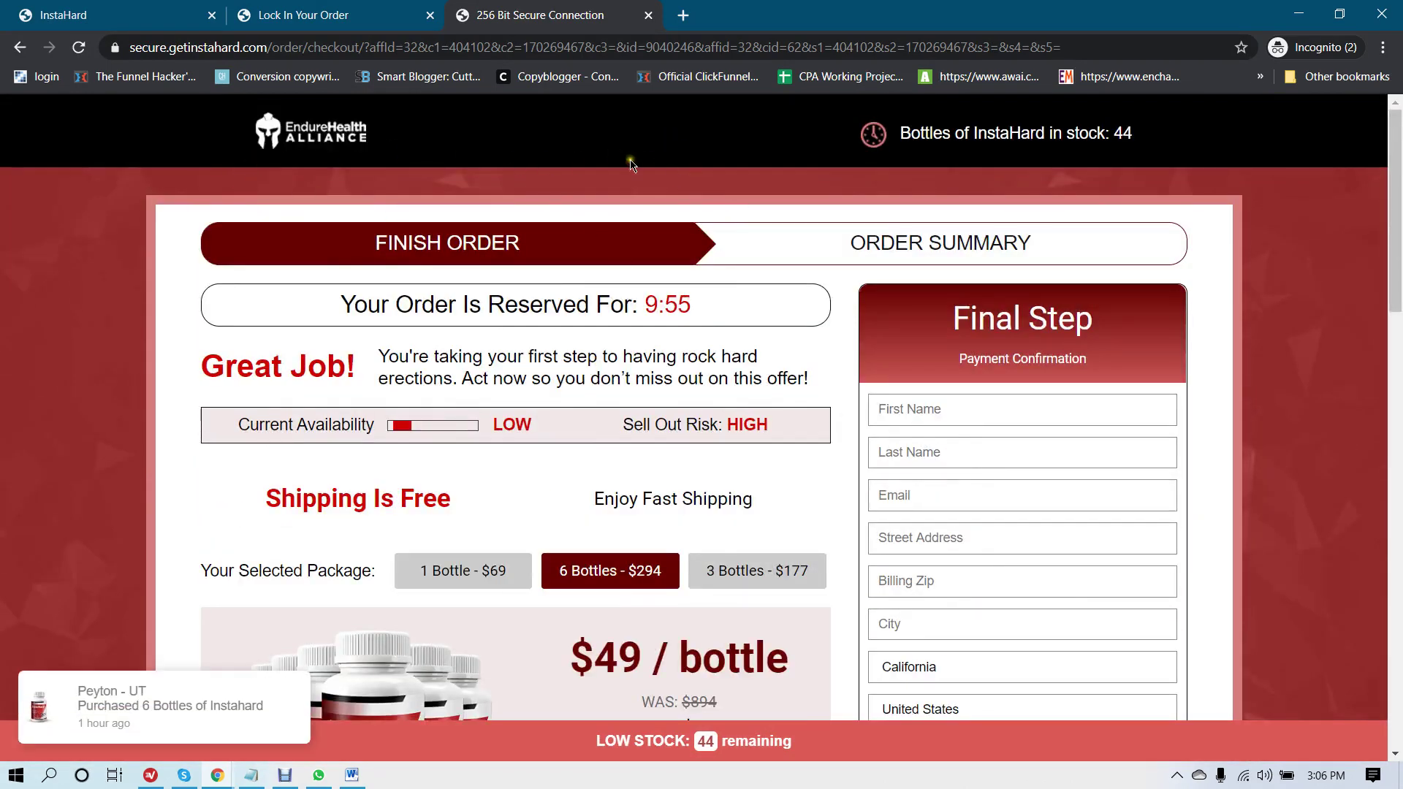
Step: Return to the MaxBounty tracking link builder and review its traffic type, creative and landing page options
click(217, 775)
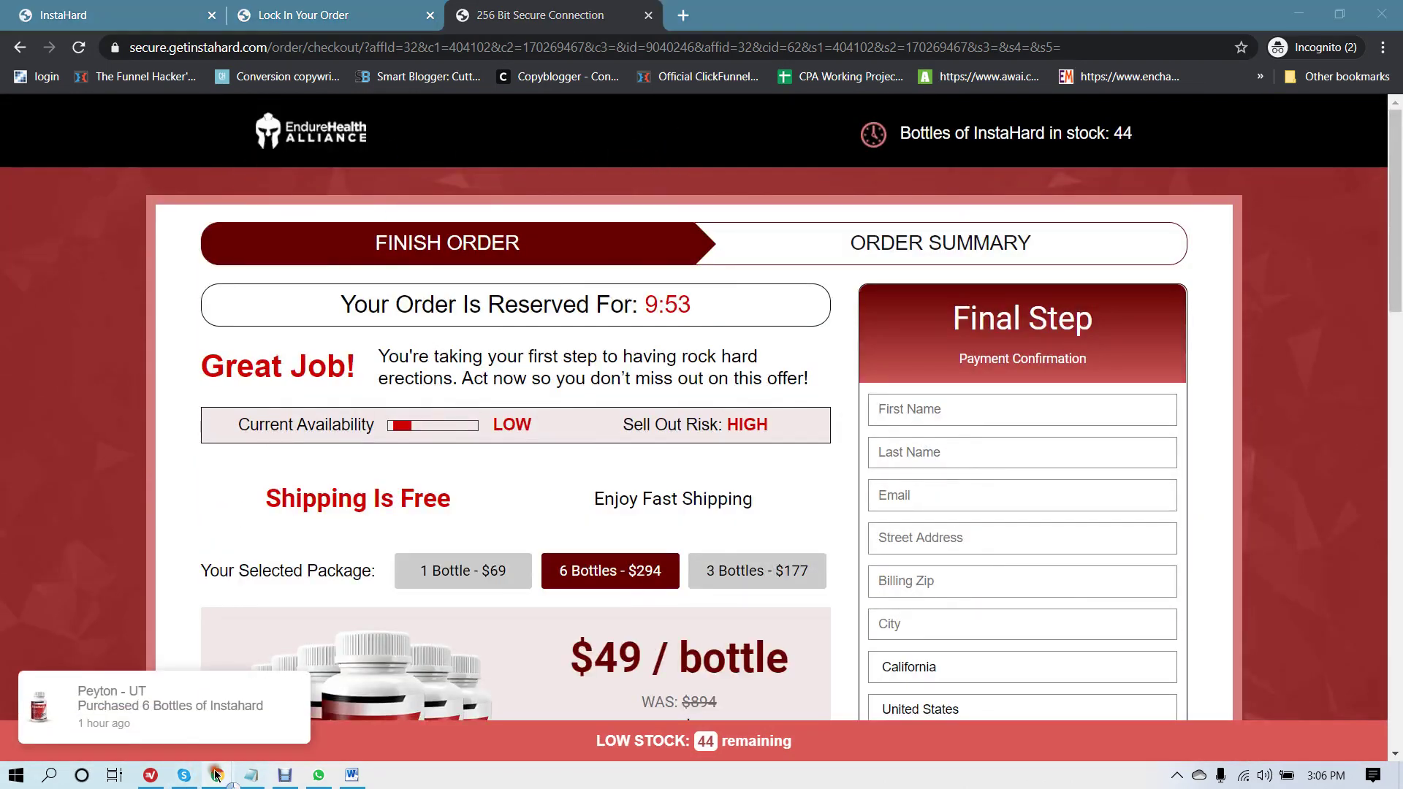
click(409, 694)
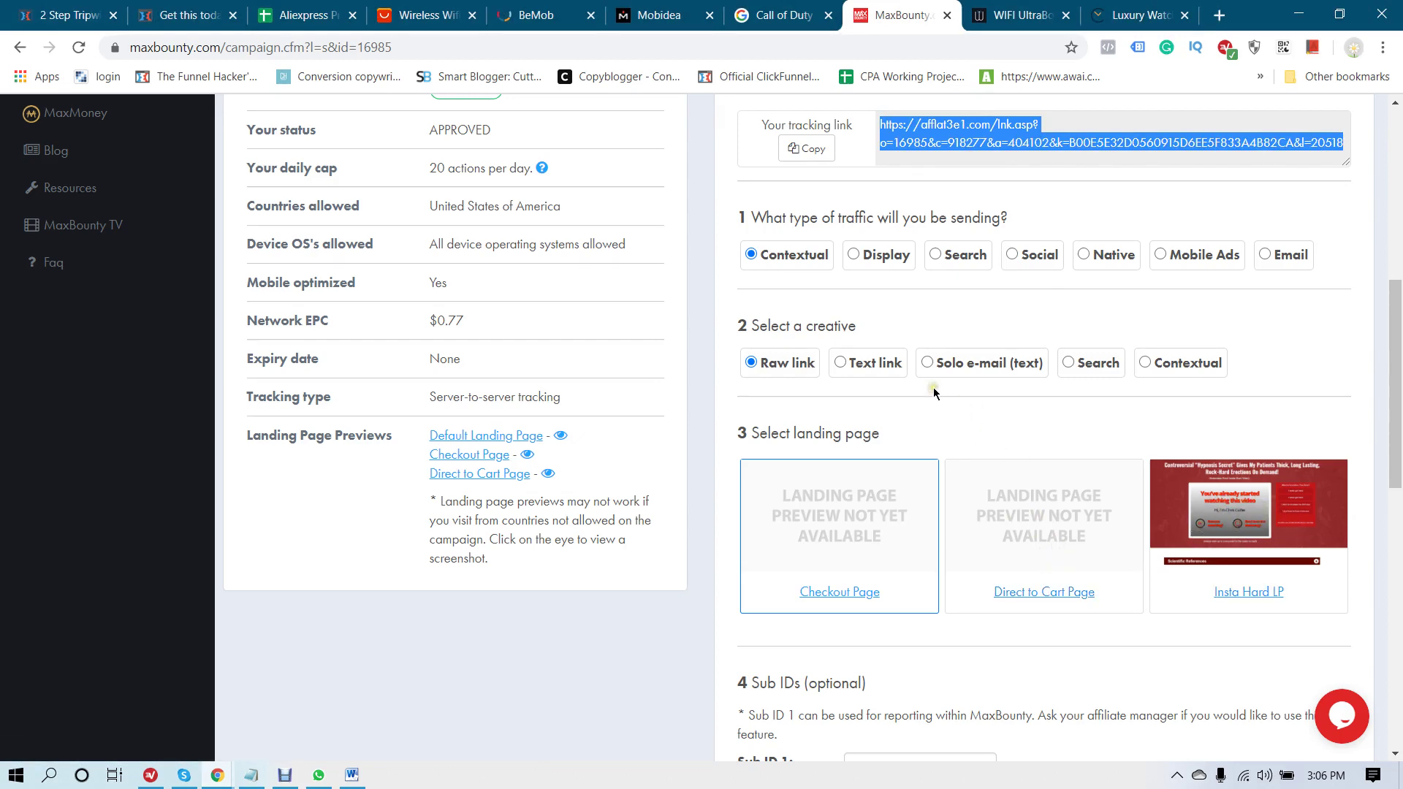
scroll(934, 392, down, 1)
scroll(970, 339, up, 2)
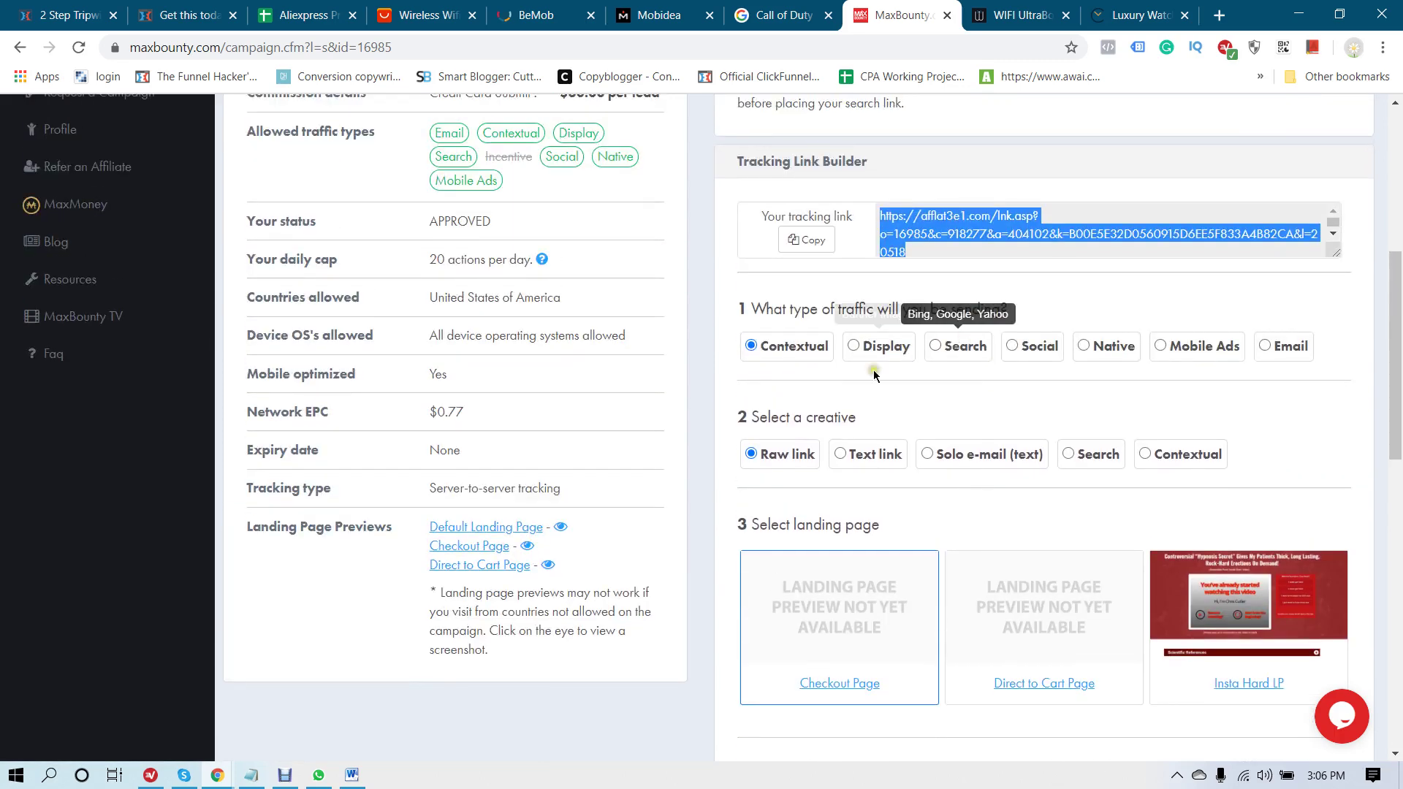
Step: Compare the InstaHard video landing page, order page and checkout page in the incognito window
click(217, 775)
click(467, 727)
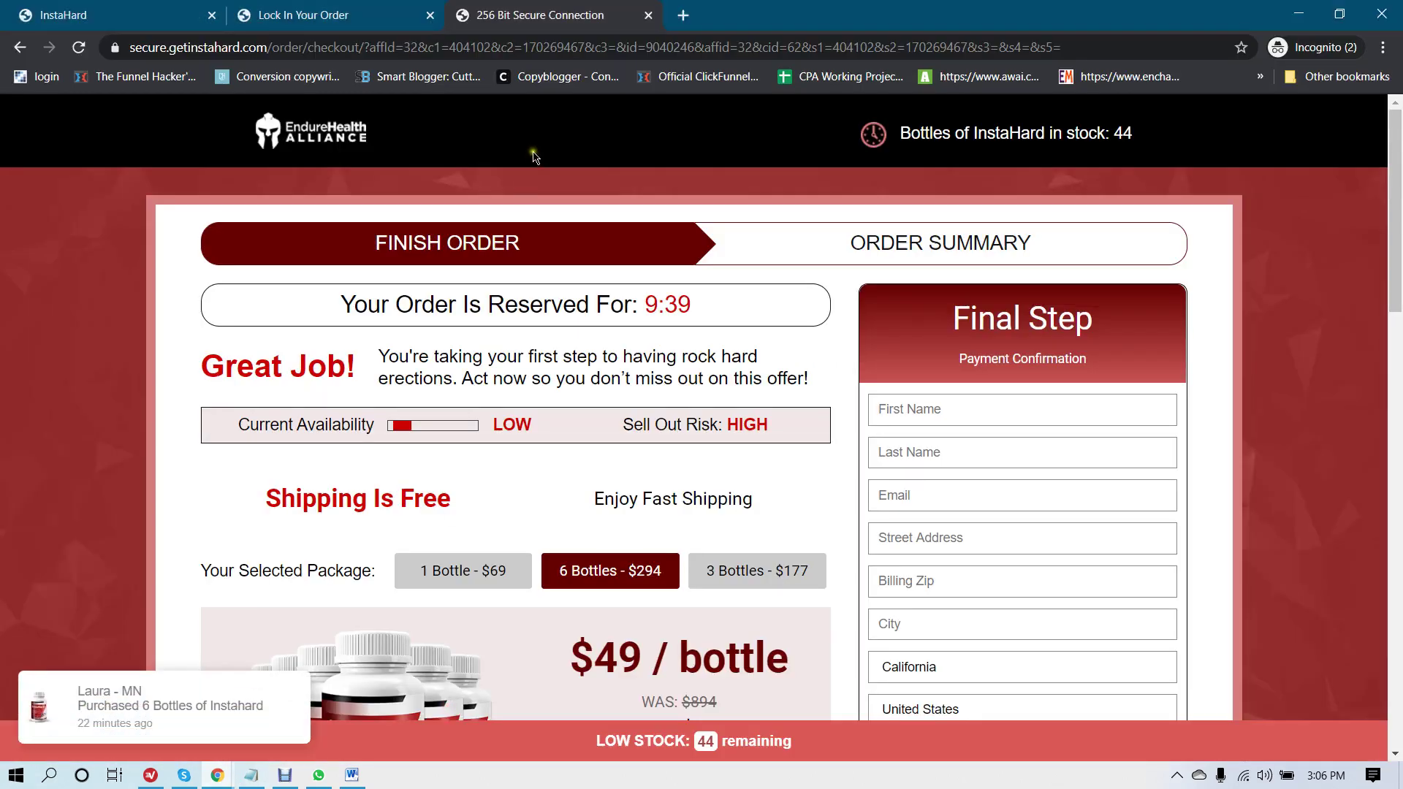
scroll(862, 333, down, 2)
scroll(731, 307, up, 2)
click(344, 19)
scroll(515, 180, down, 5)
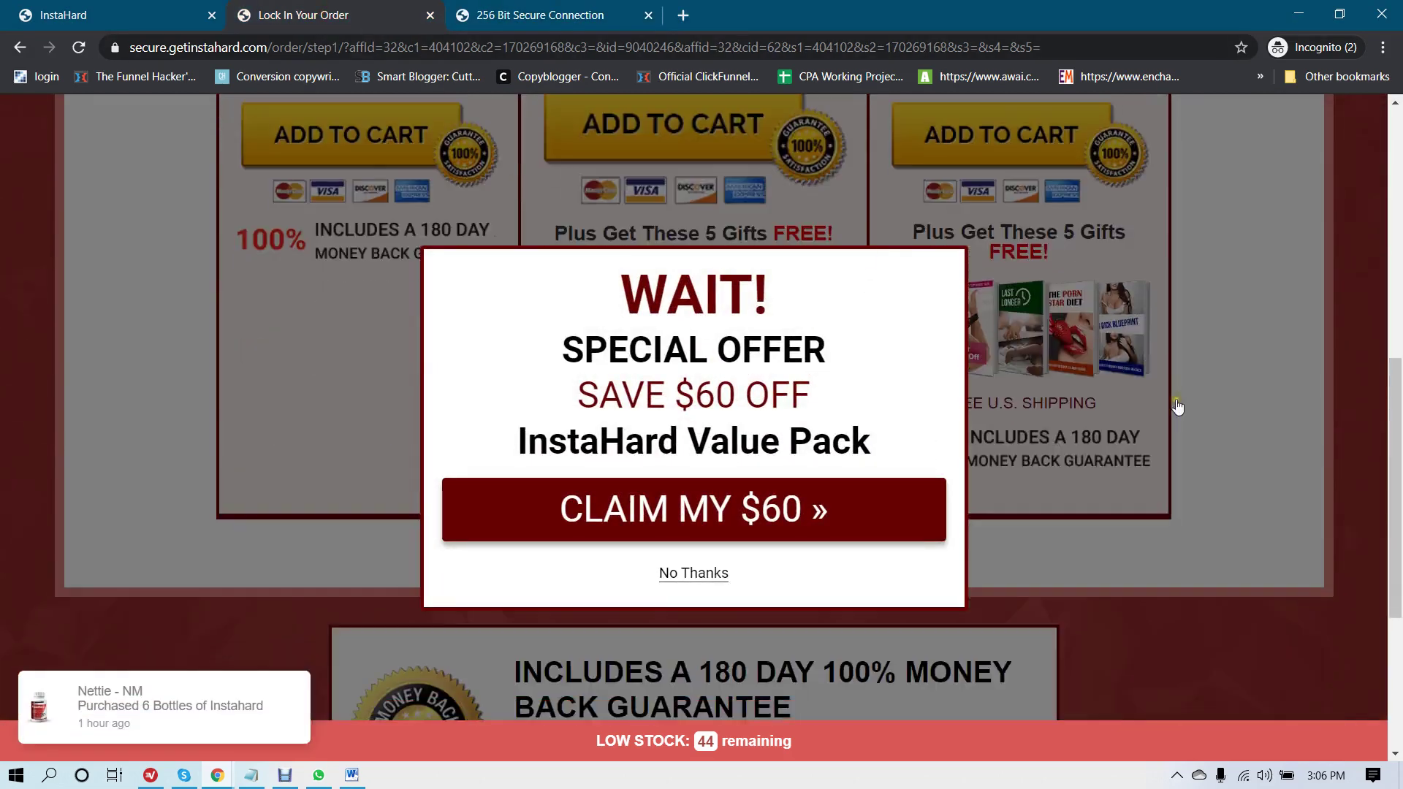
scroll(516, 180, up, 5)
click(161, 10)
scroll(353, 309, down, 3)
scroll(796, 296, up, 3)
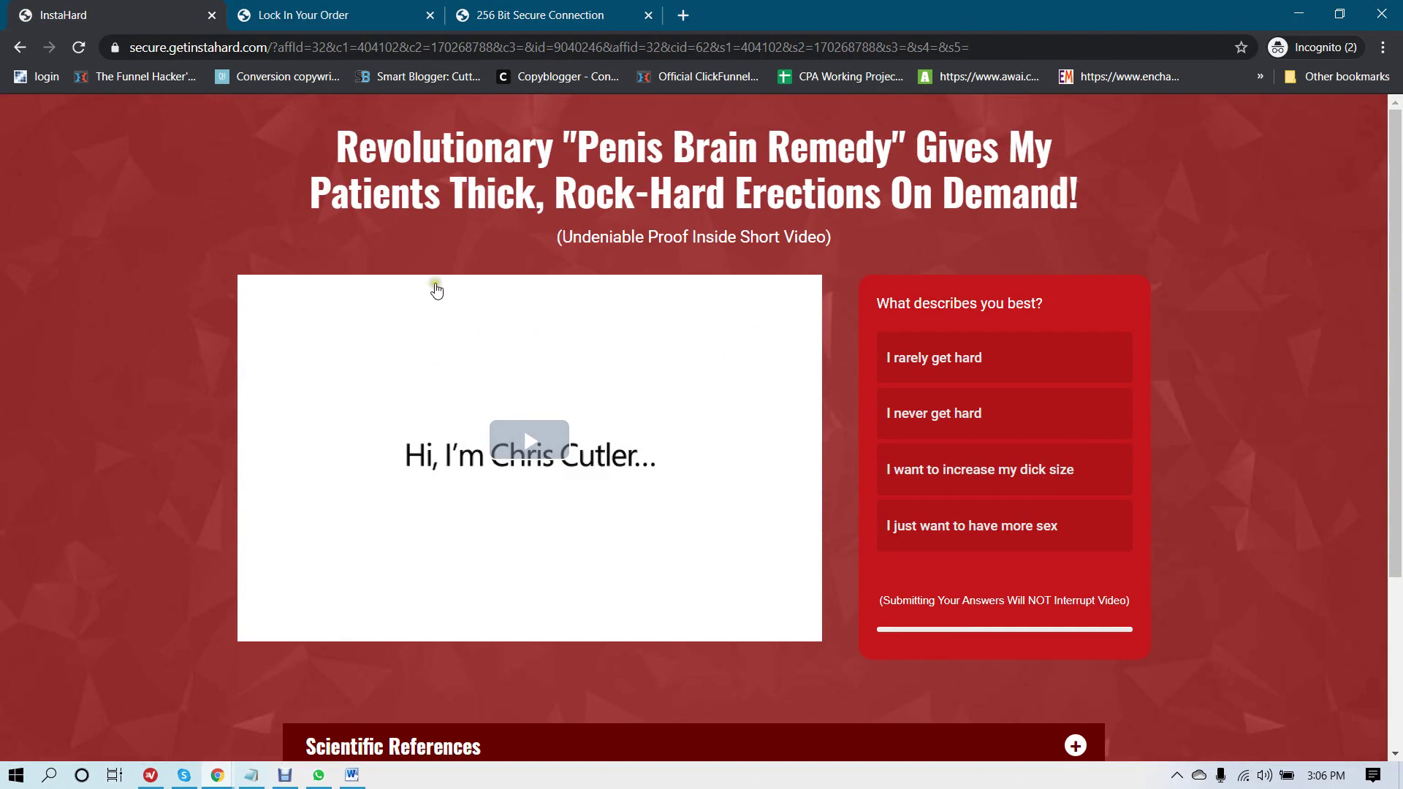
click(322, 8)
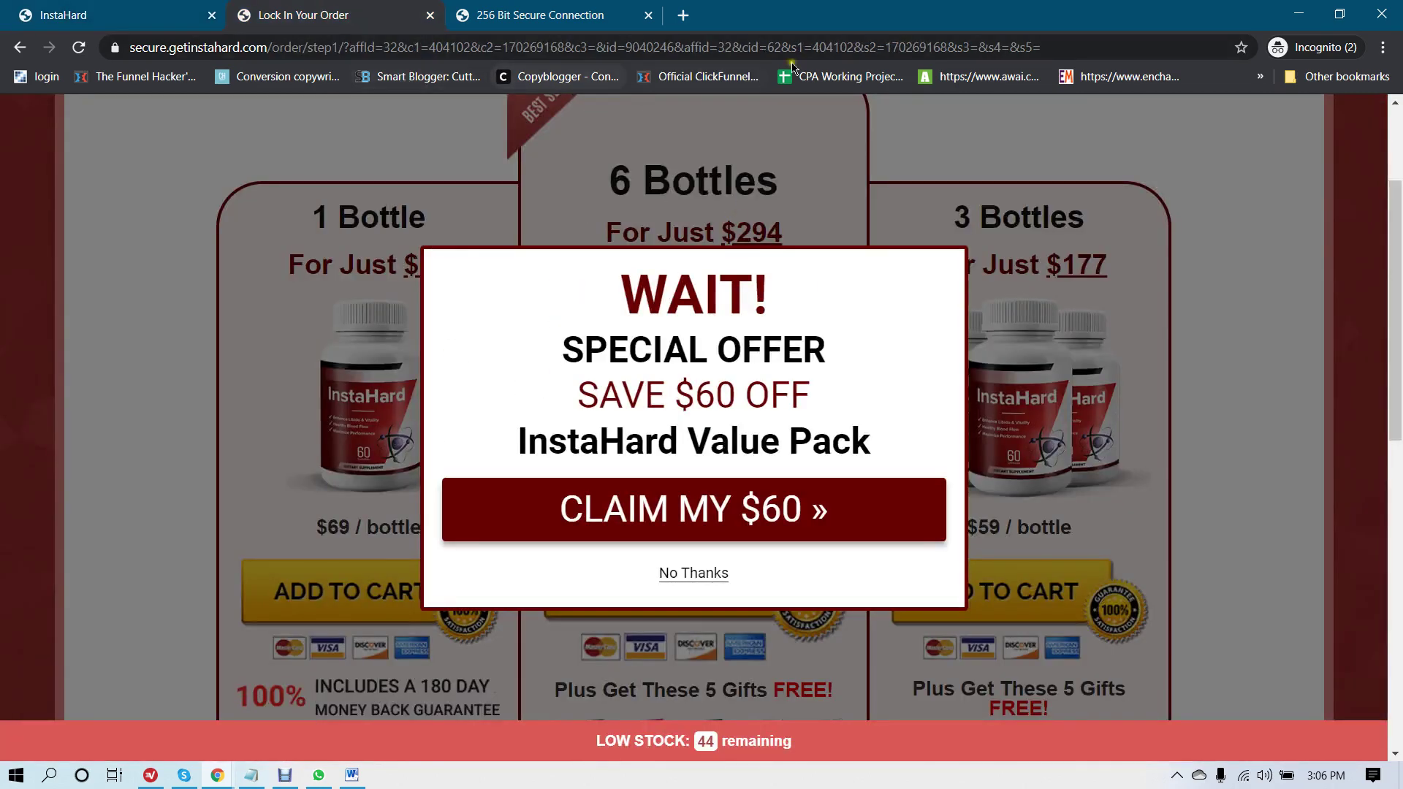
click(511, 8)
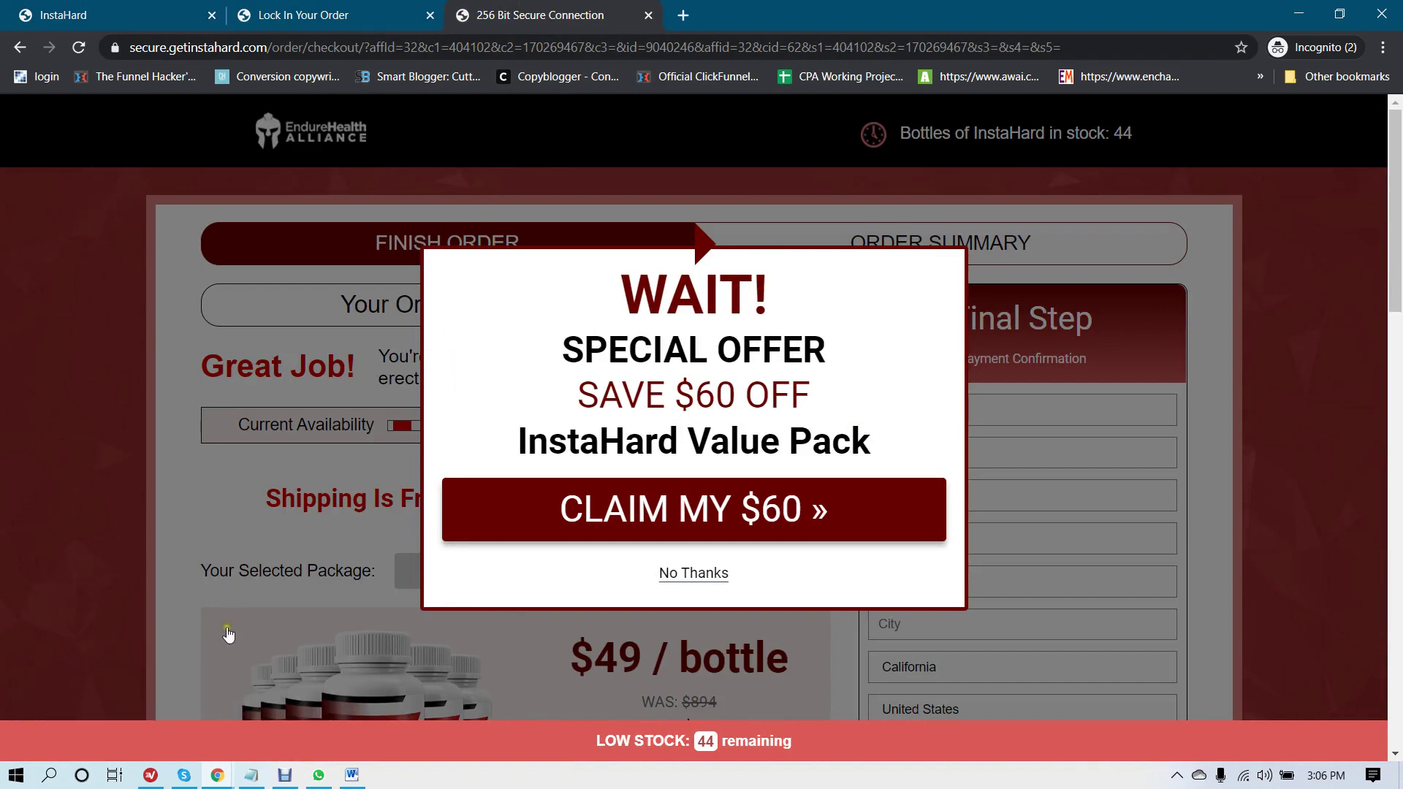
Step: Switch to BeMob in the main browser window and close the campaign links dialog
mouse_move(219, 776)
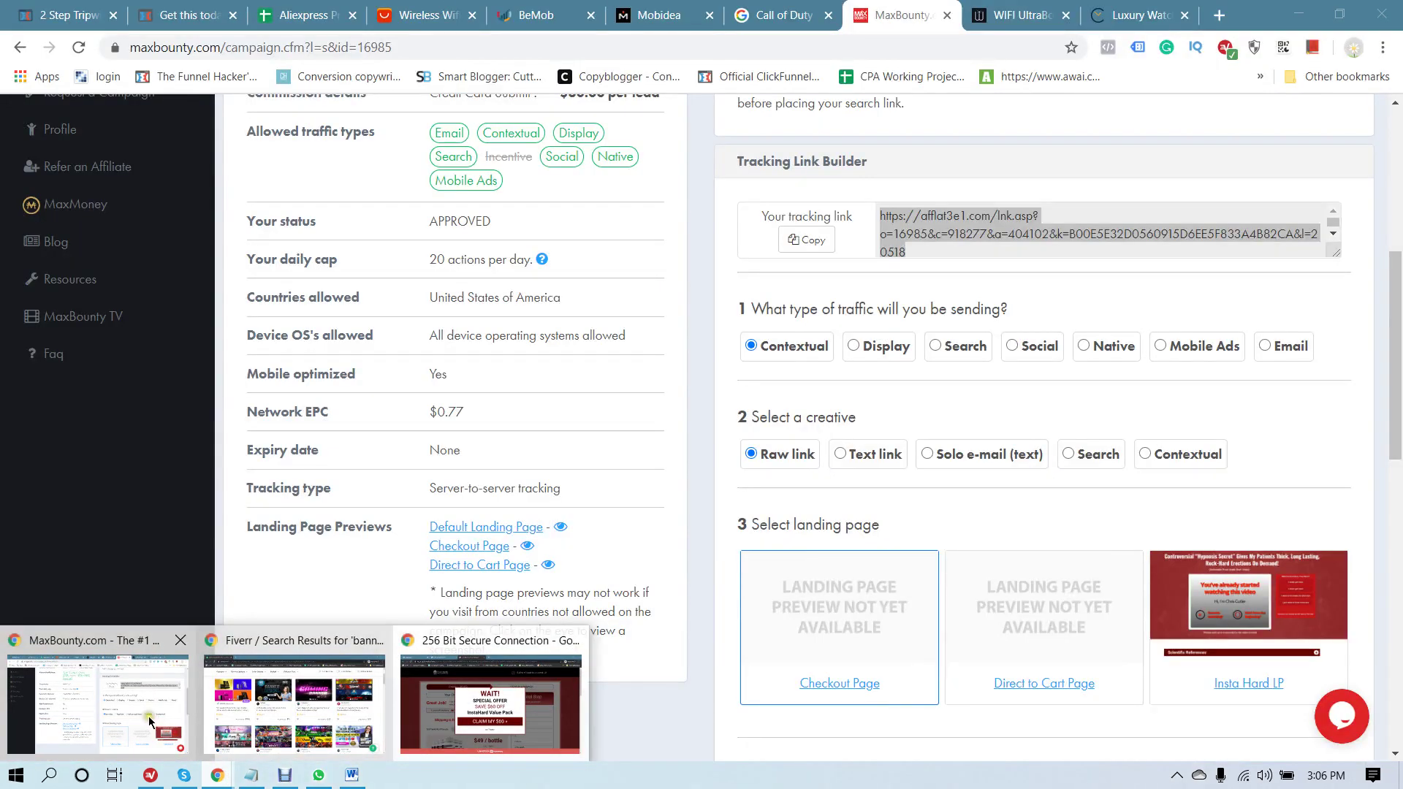
click(147, 716)
click(535, 15)
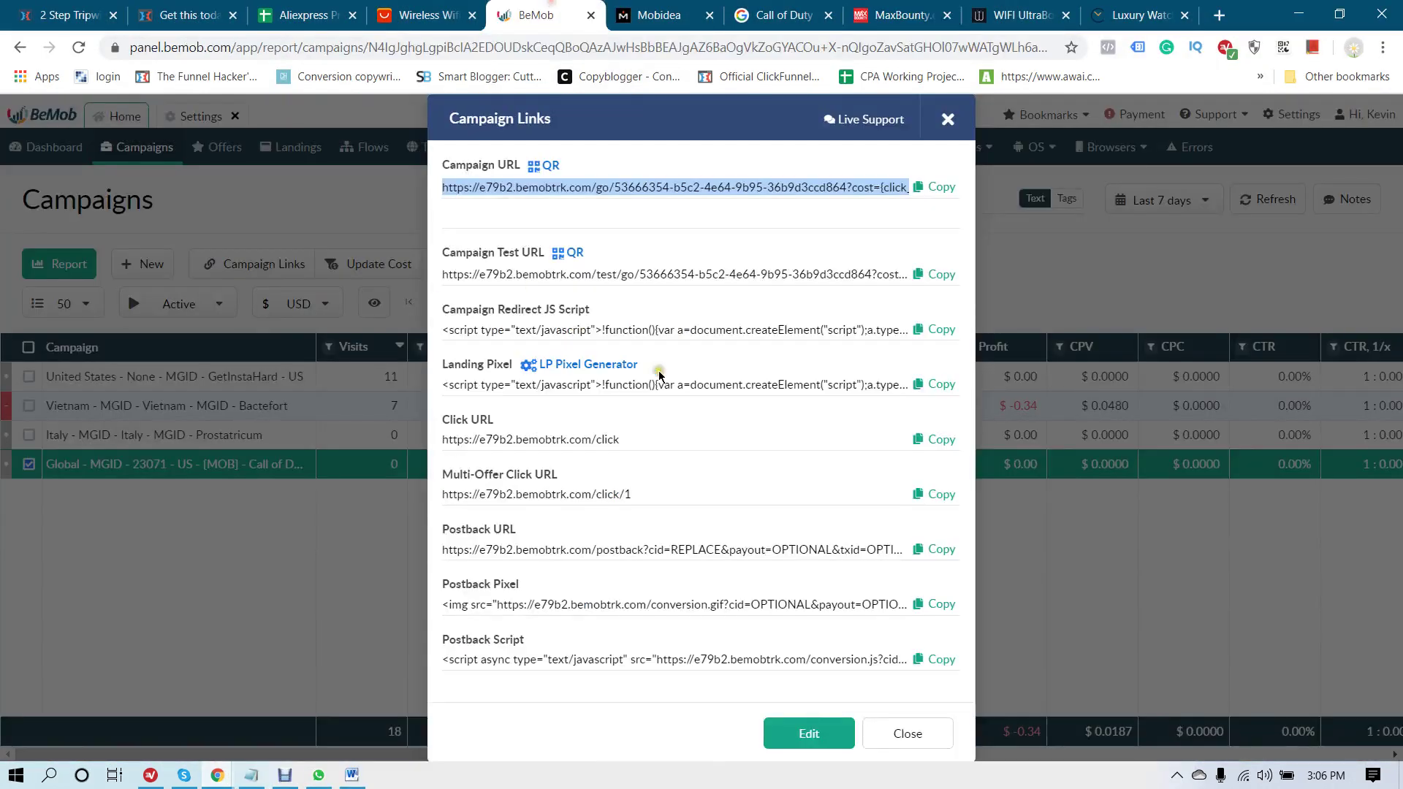
click(906, 734)
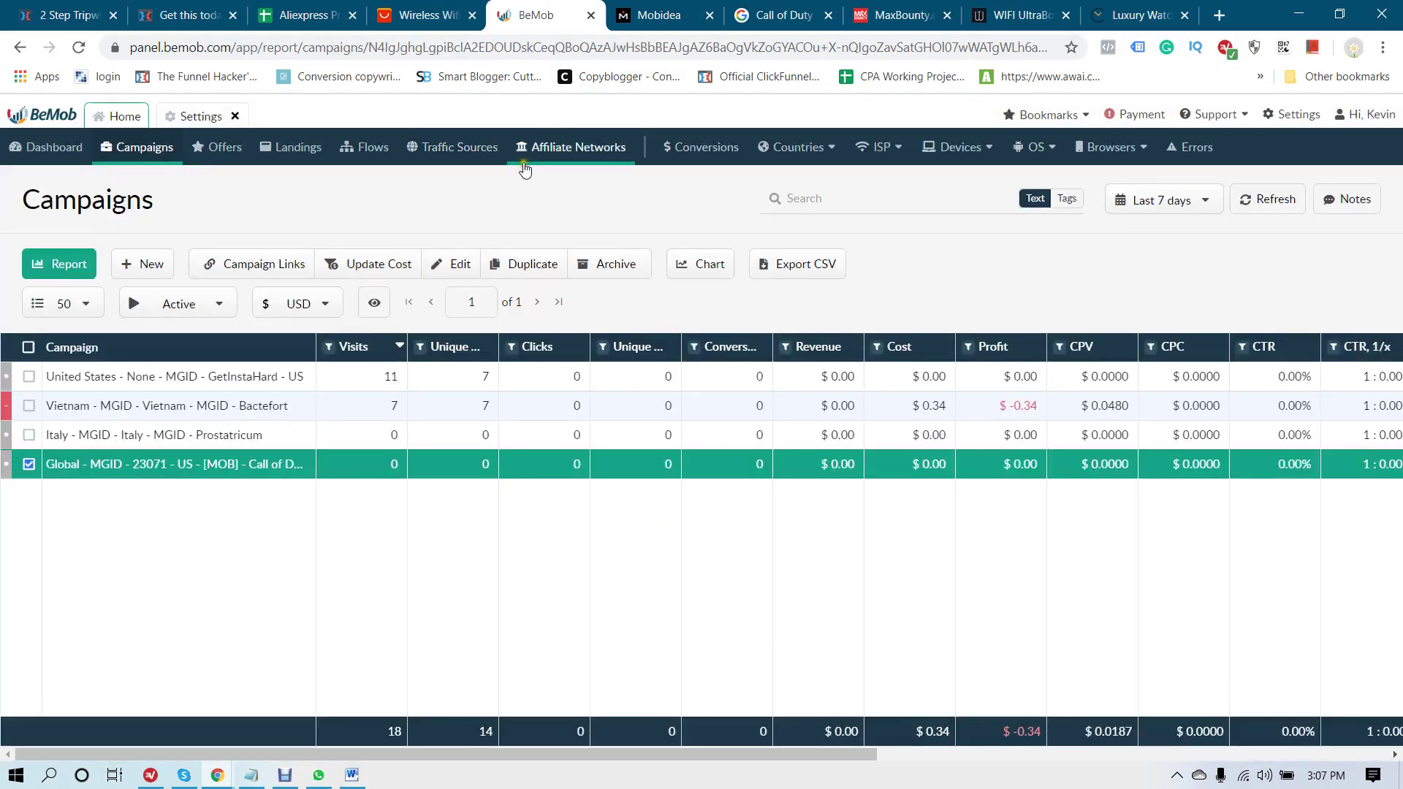
Step: Review the affiliate networks, traffic sources and landings set up in BeMob
click(565, 152)
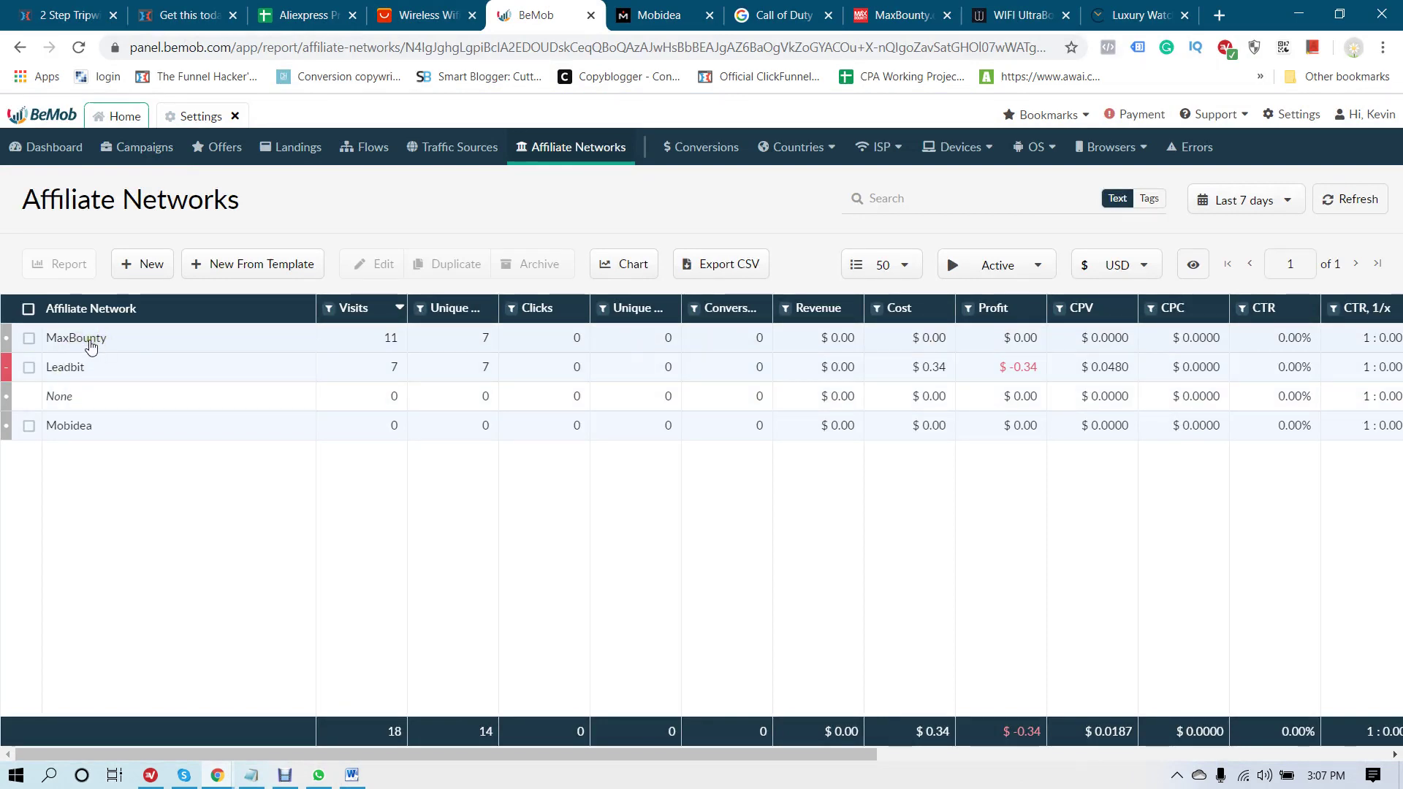
click(453, 153)
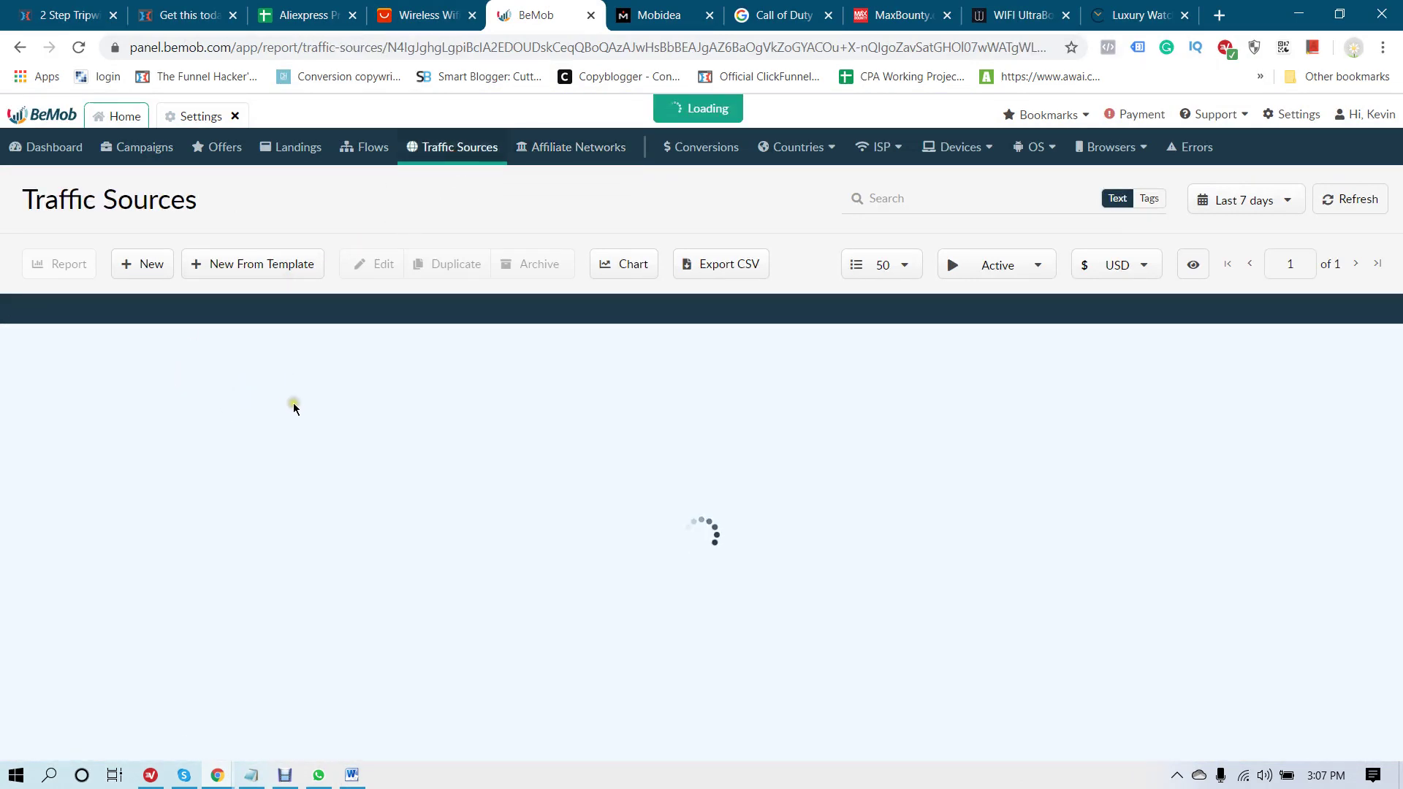
click(287, 154)
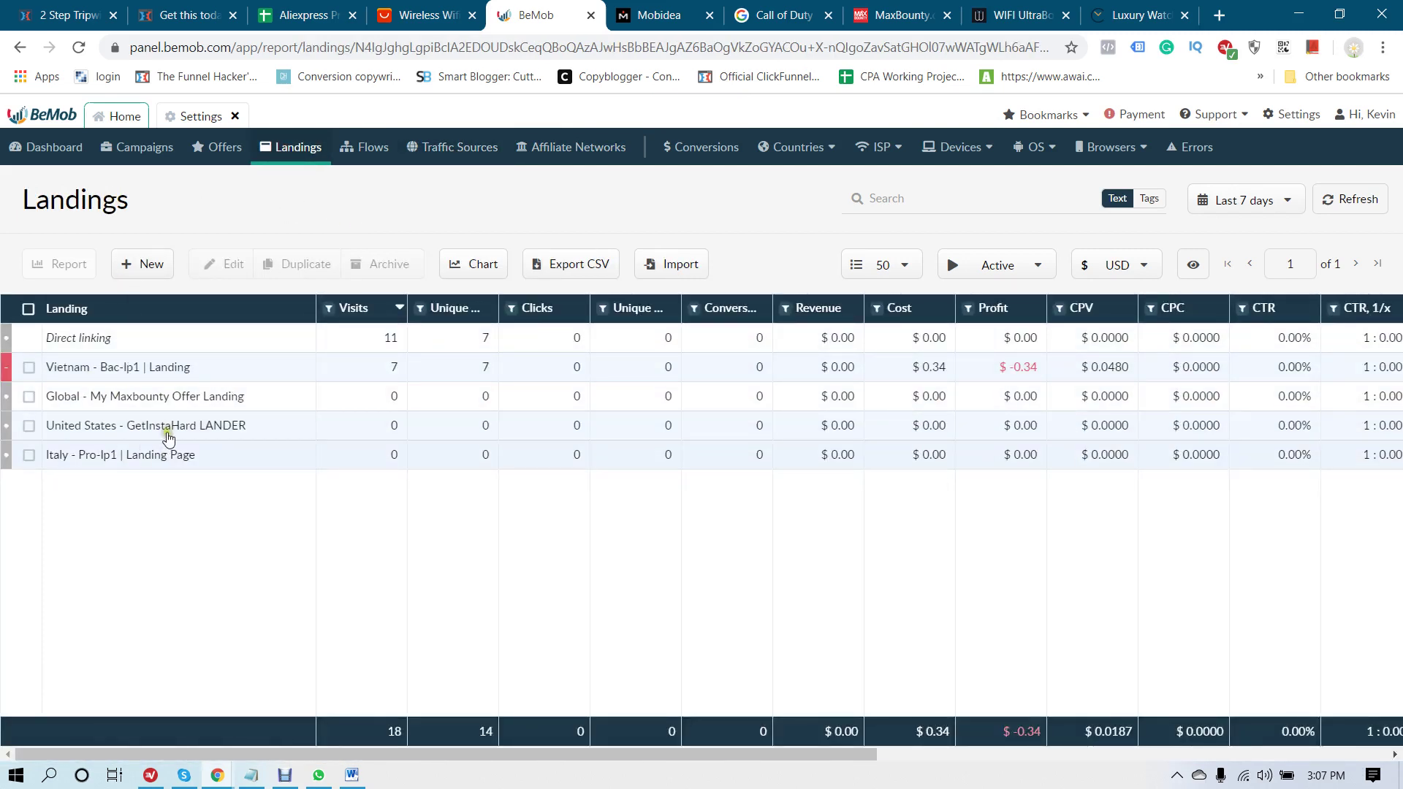
Step: Start a new offer in BeMob and fill its URL with the MaxBounty tracking link for the Checkout Page
click(225, 149)
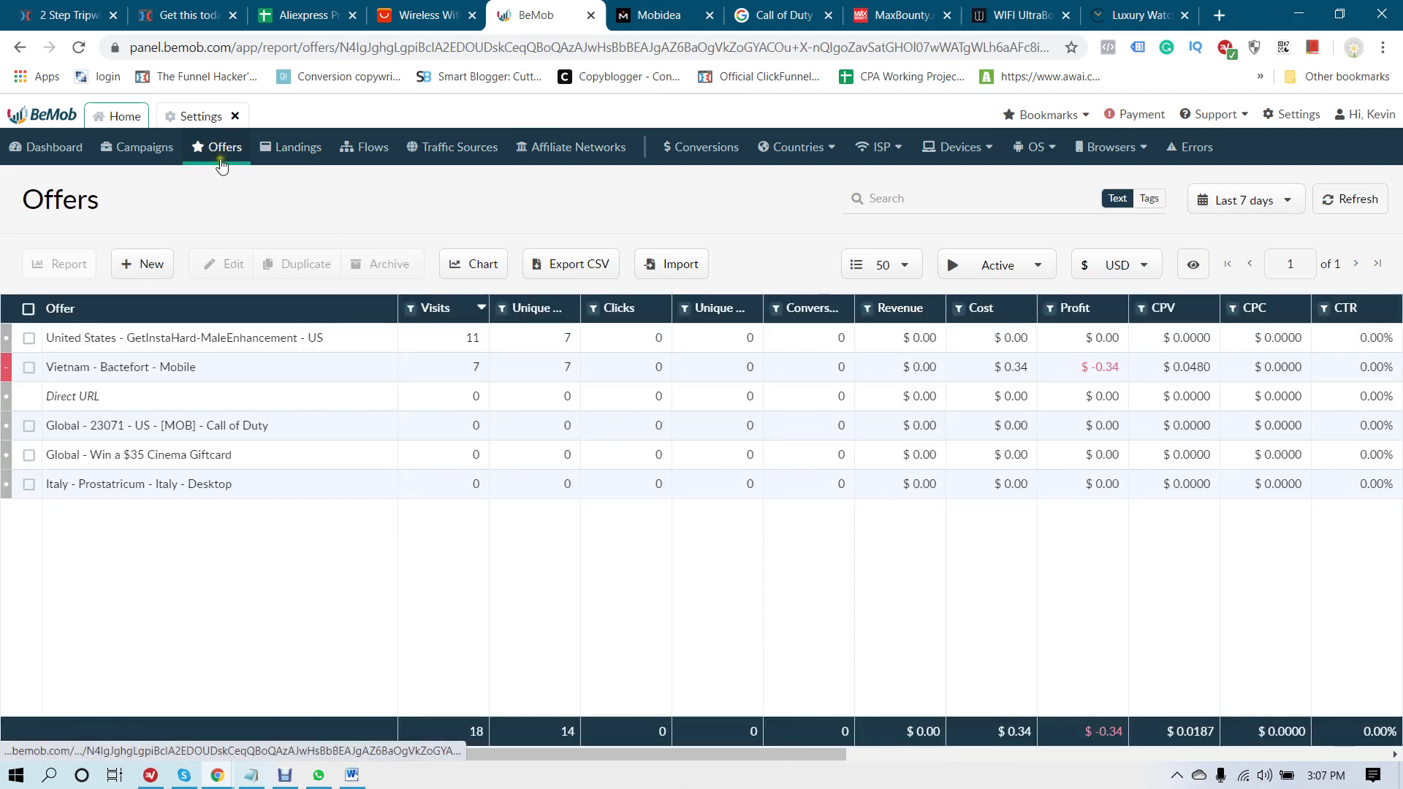
click(132, 266)
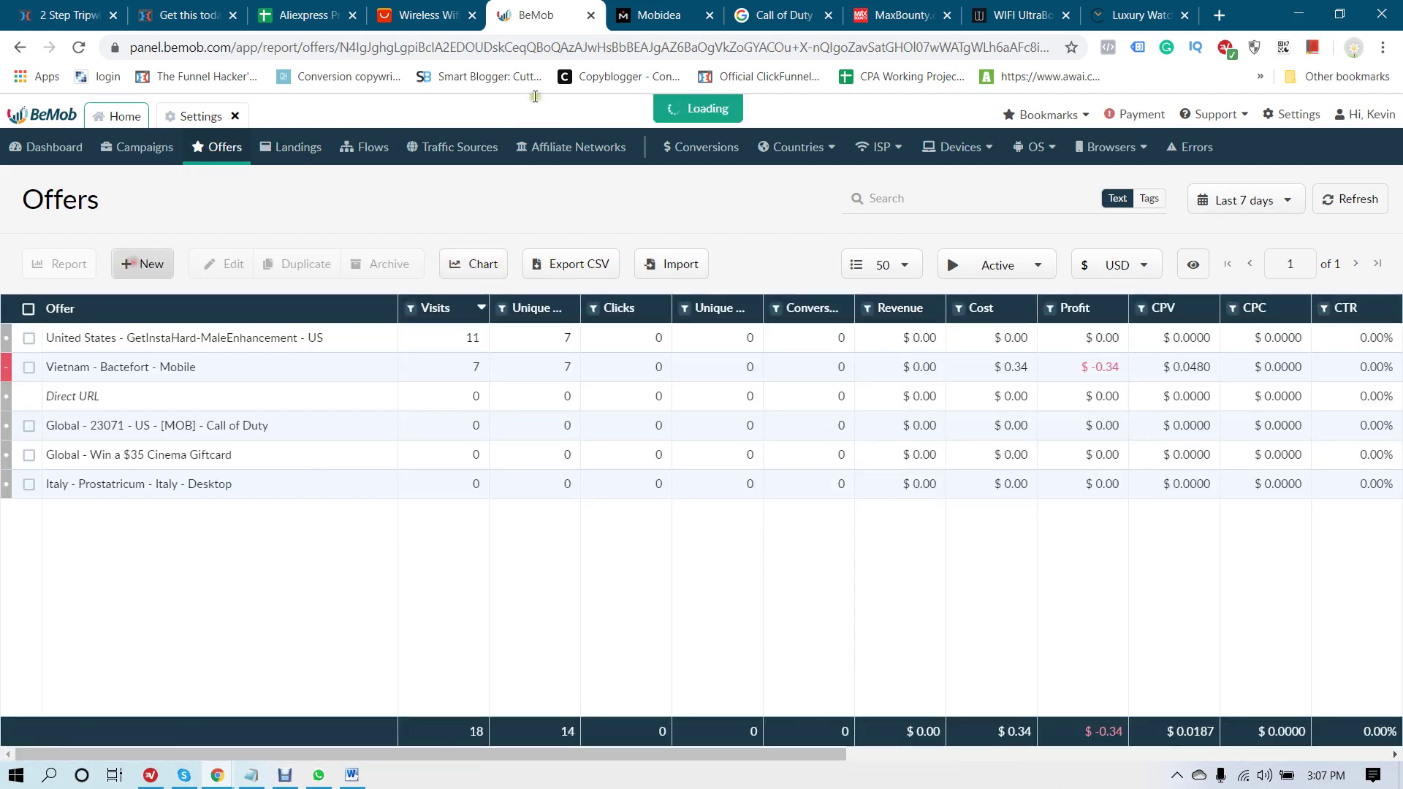
click(899, 15)
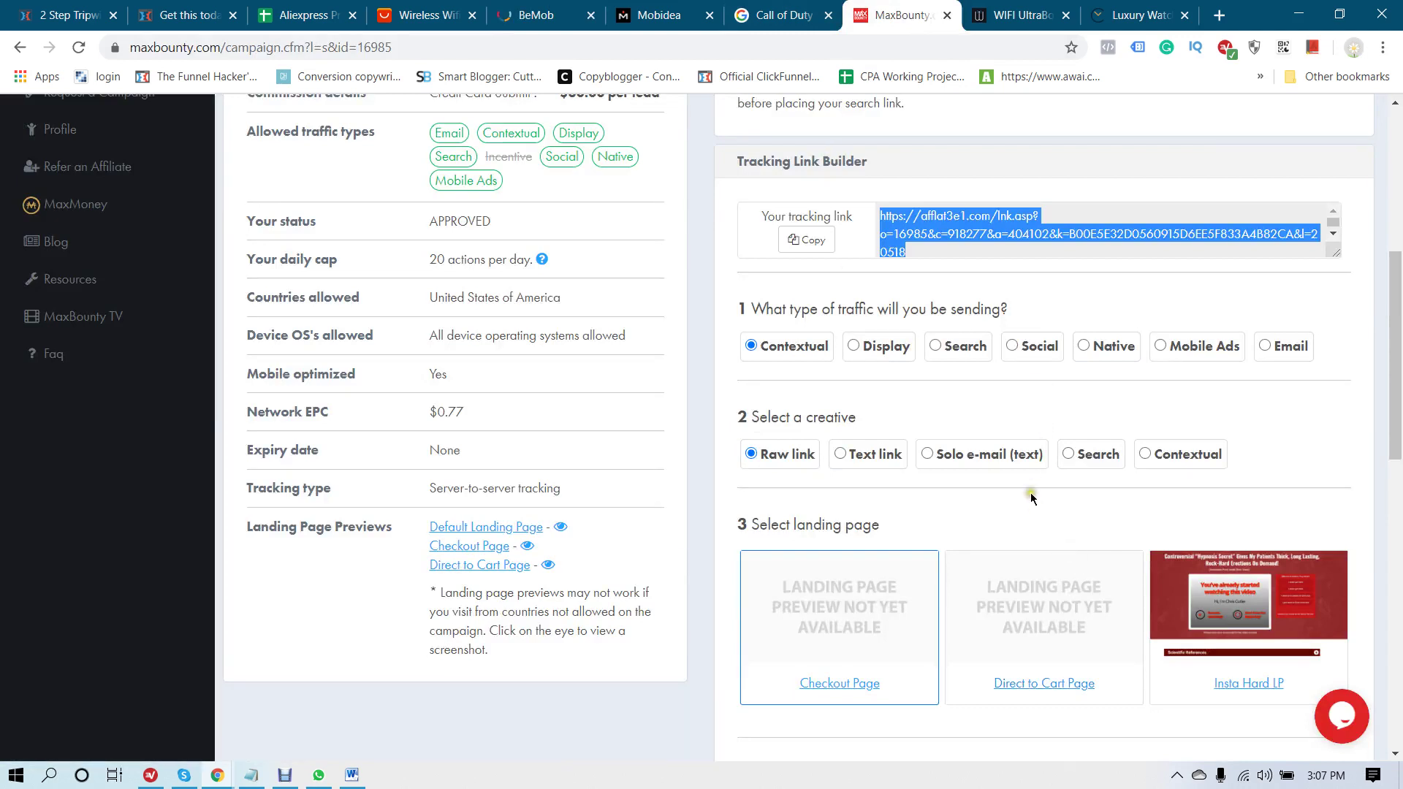
scroll(1081, 453, down, 2)
scroll(1066, 455, up, 1)
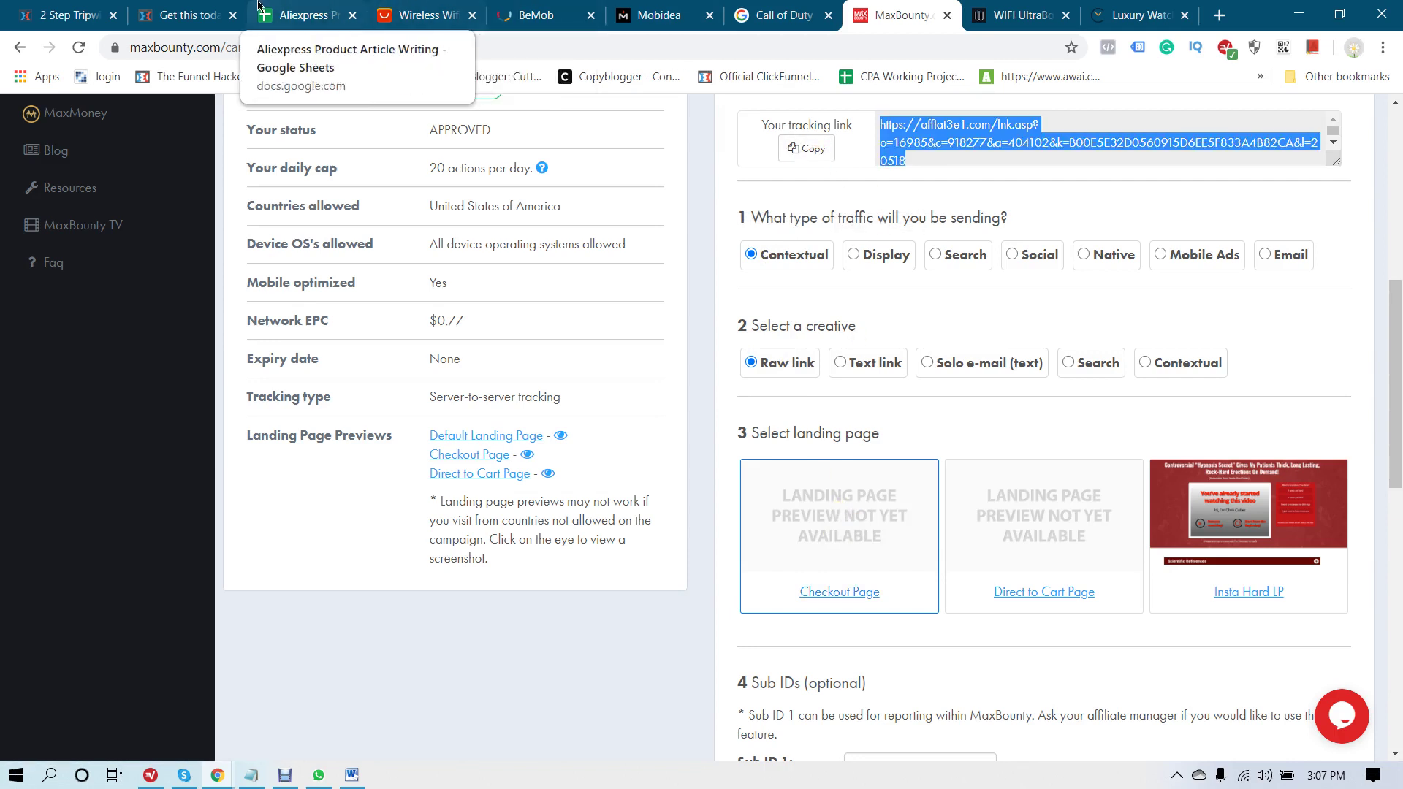
click(556, 18)
click(395, 515)
text(https://afflat3e1.com/lnk.asp?o=16985&c=918277&a=404102&k=B00E5E32D0560915D6EE5F833A4B82CA&l=20518)
Step: Assign the new offer to the MaxBounty affiliate network and name it "my offer name"
click(428, 415)
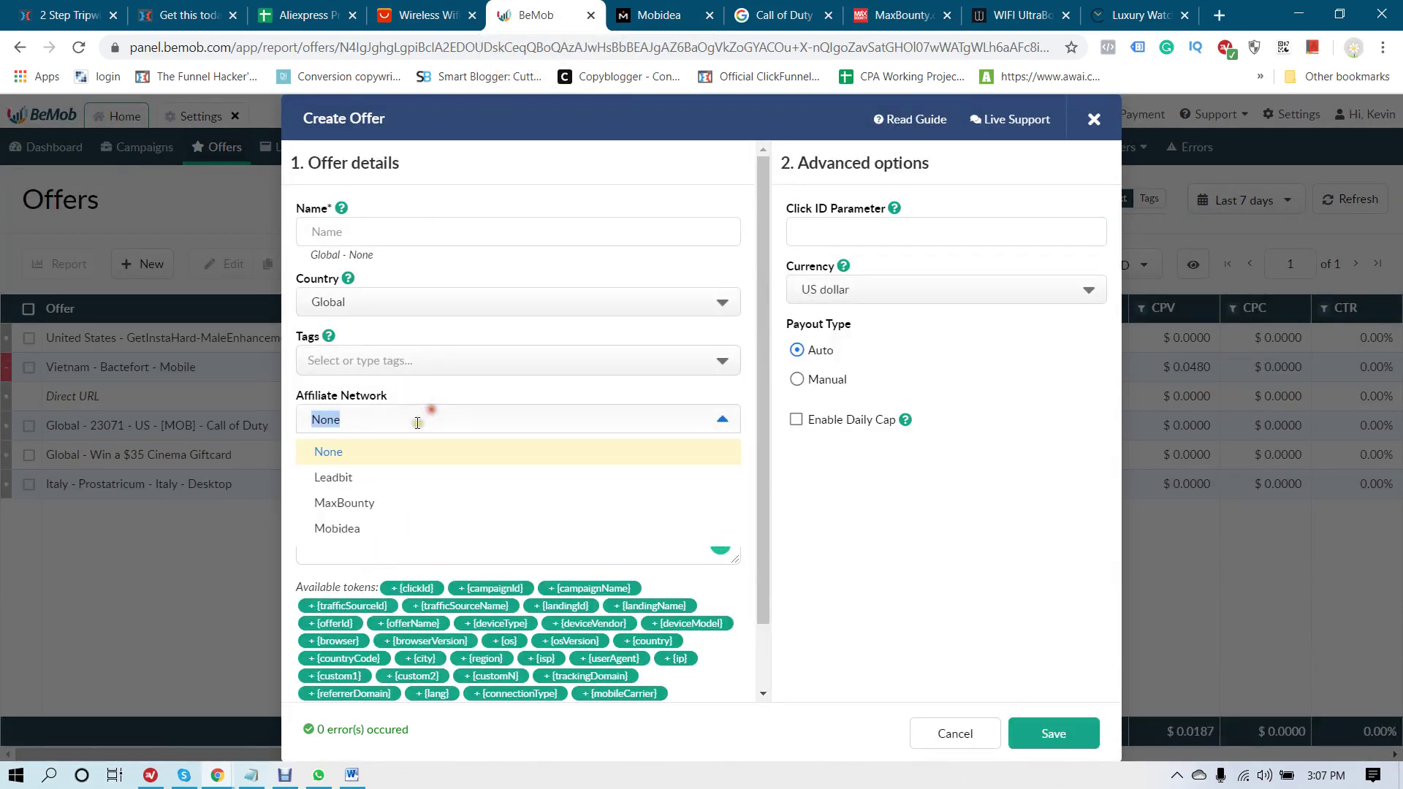
click(343, 501)
click(404, 235)
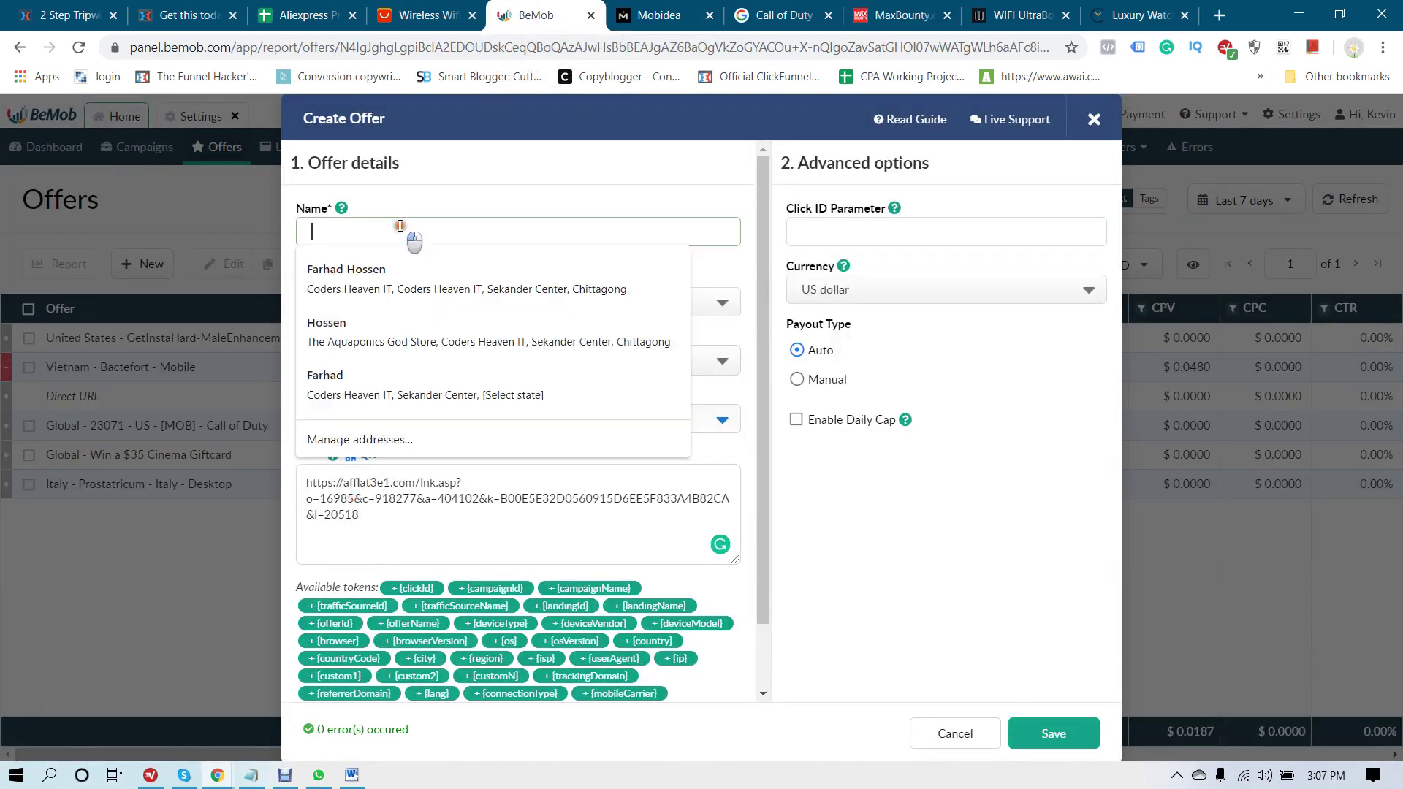
text(my offer name)
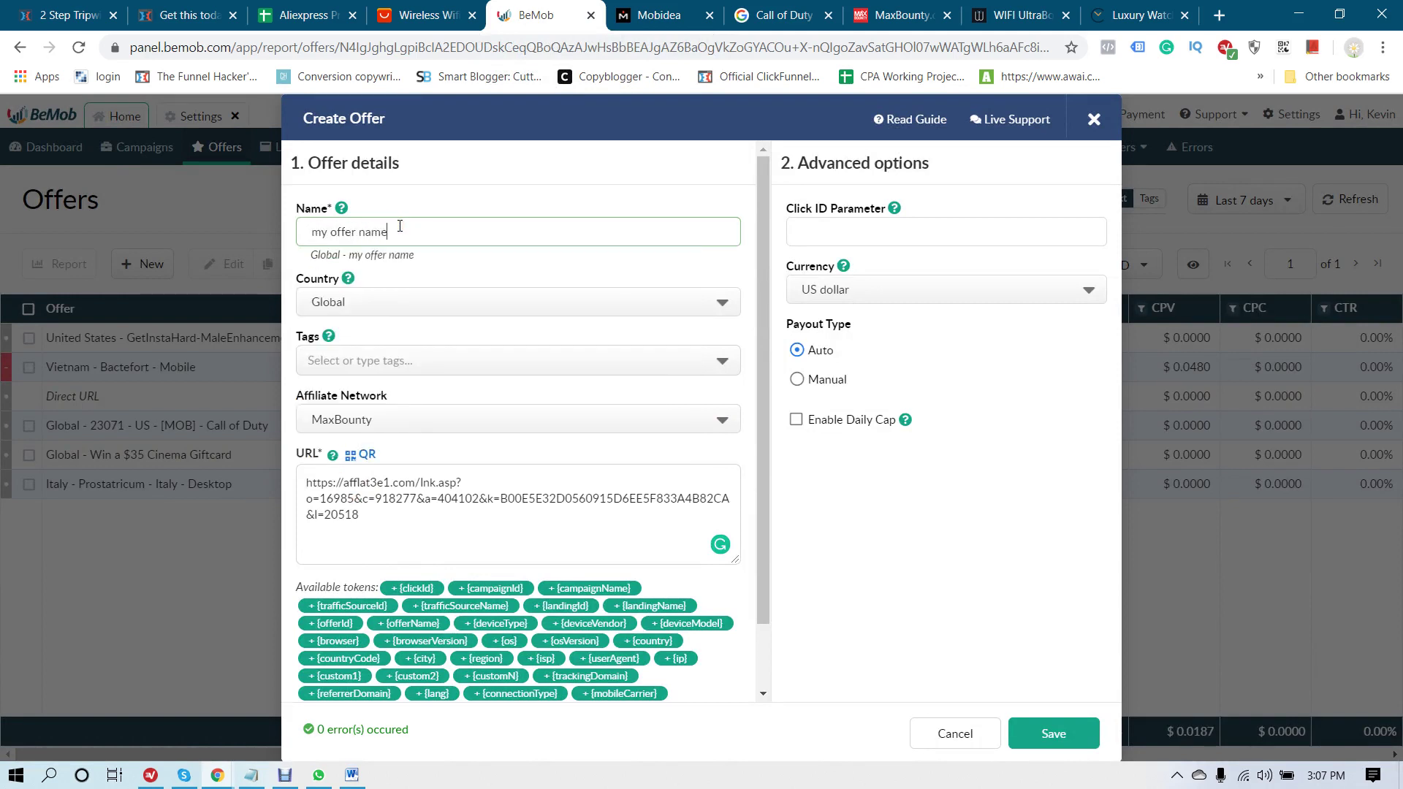
Step: Append the s2 sub ID parameter with the click ID token to the offer URL as ?s2={clickId}
click(398, 526)
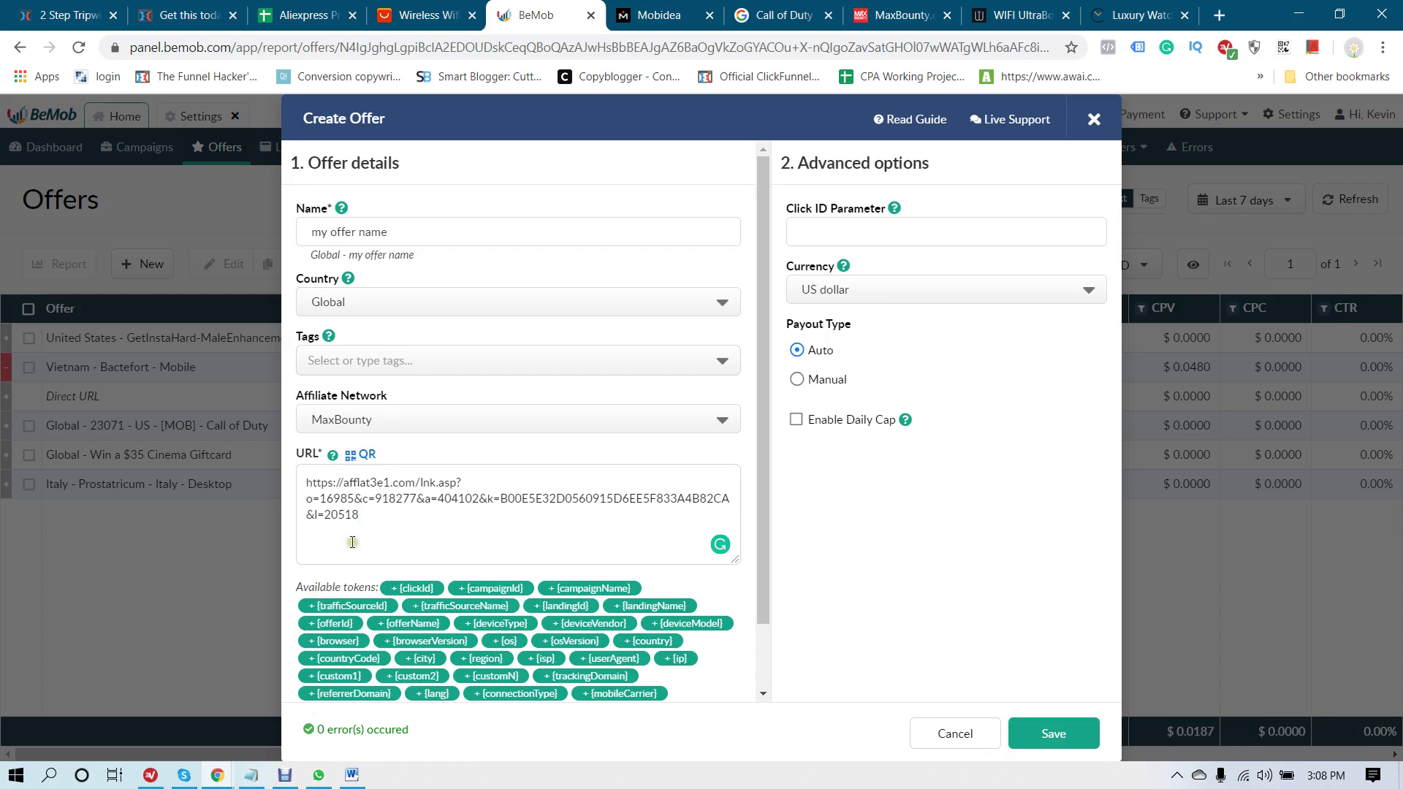
click(284, 775)
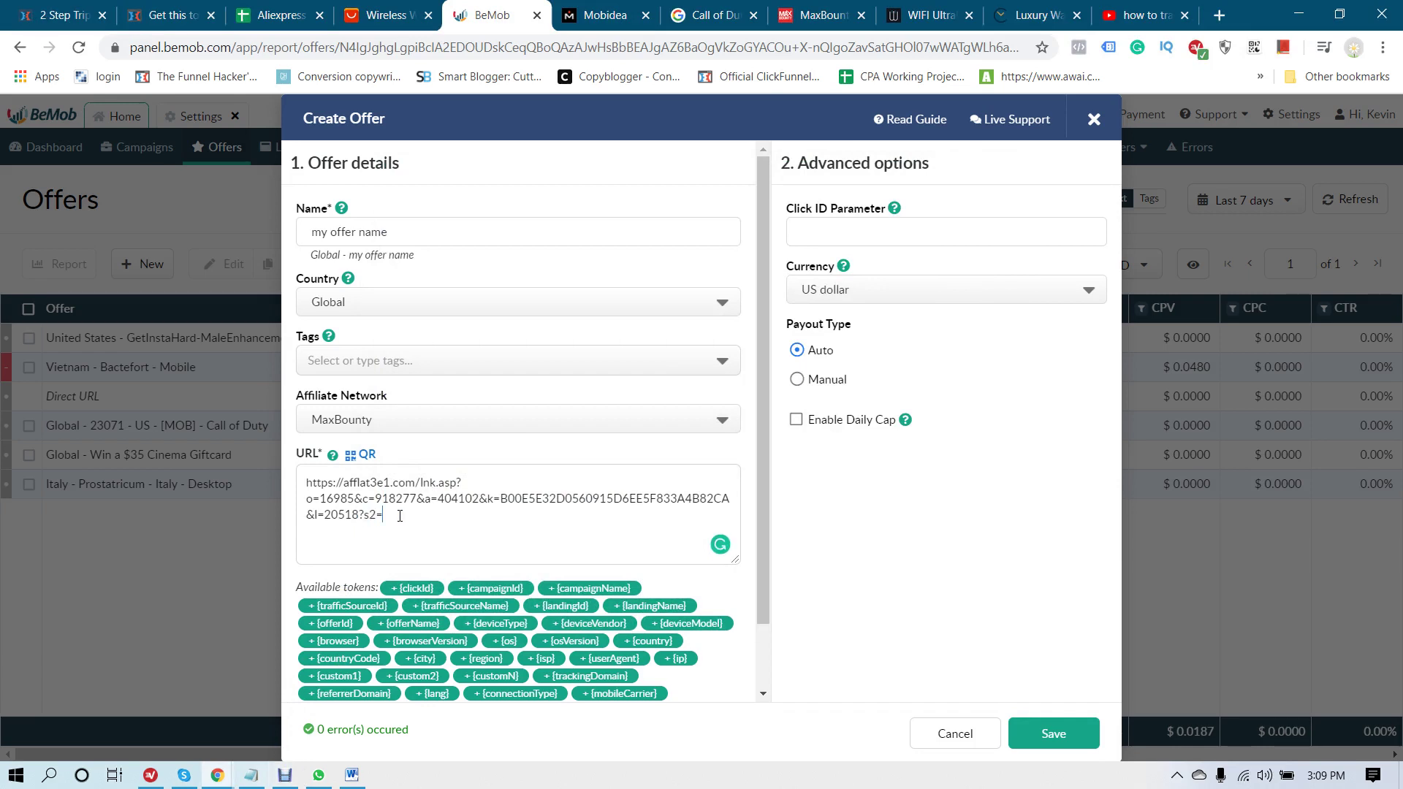
click(410, 590)
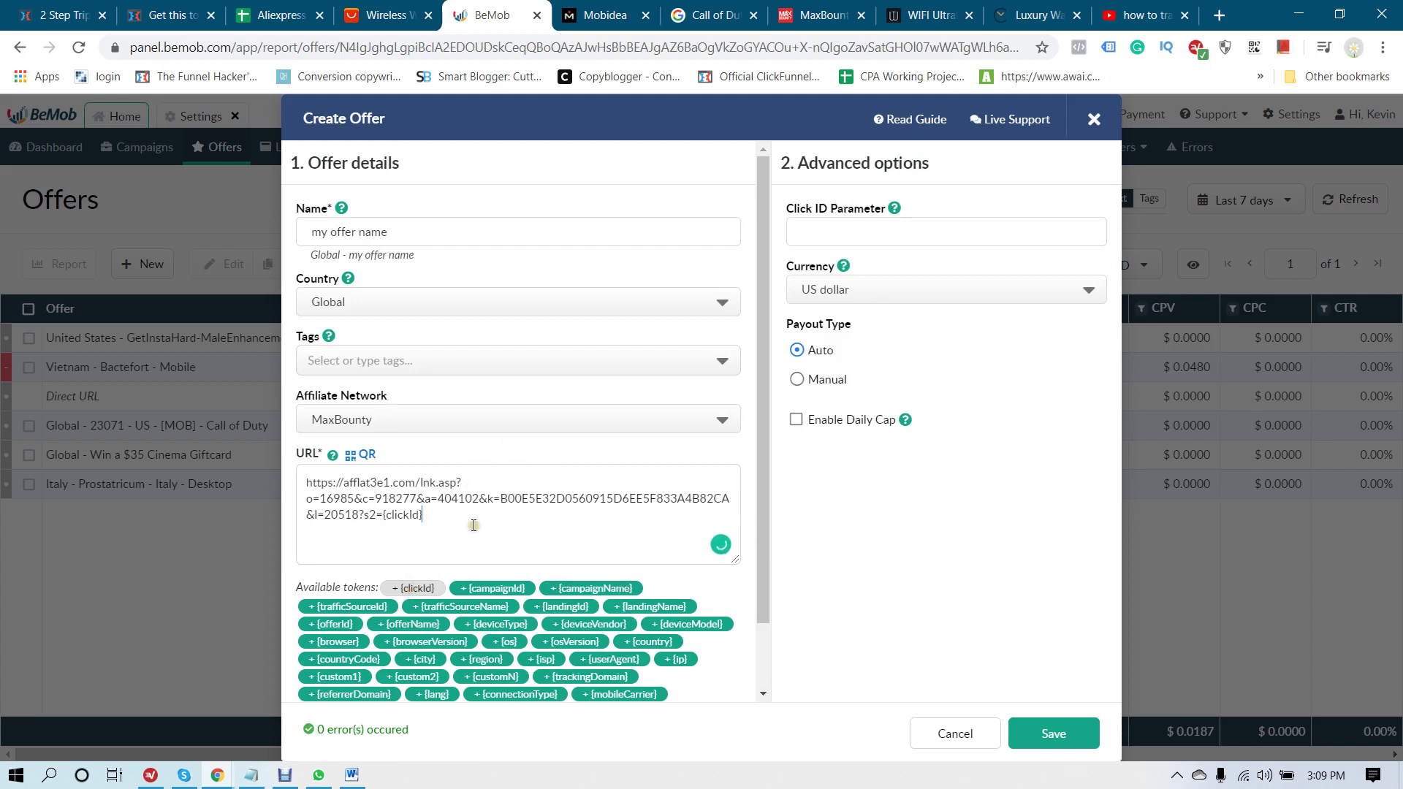
scroll(585, 520, down, 1)
scroll(615, 524, up, 1)
Step: Check the MaxBounty campaign and Mobidea's Call of Duty offer page, and return to the BeMob offer form
click(822, 14)
click(593, 9)
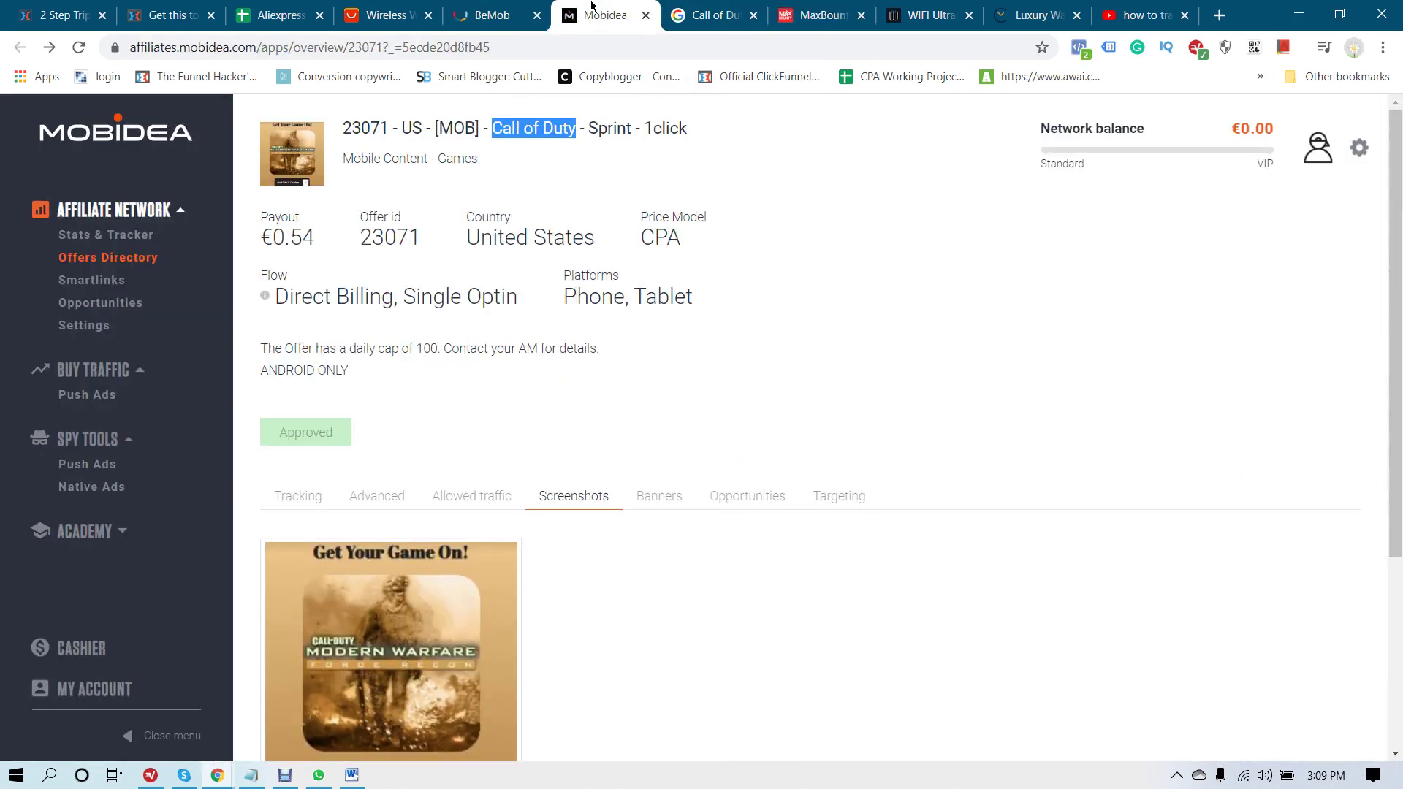
click(497, 13)
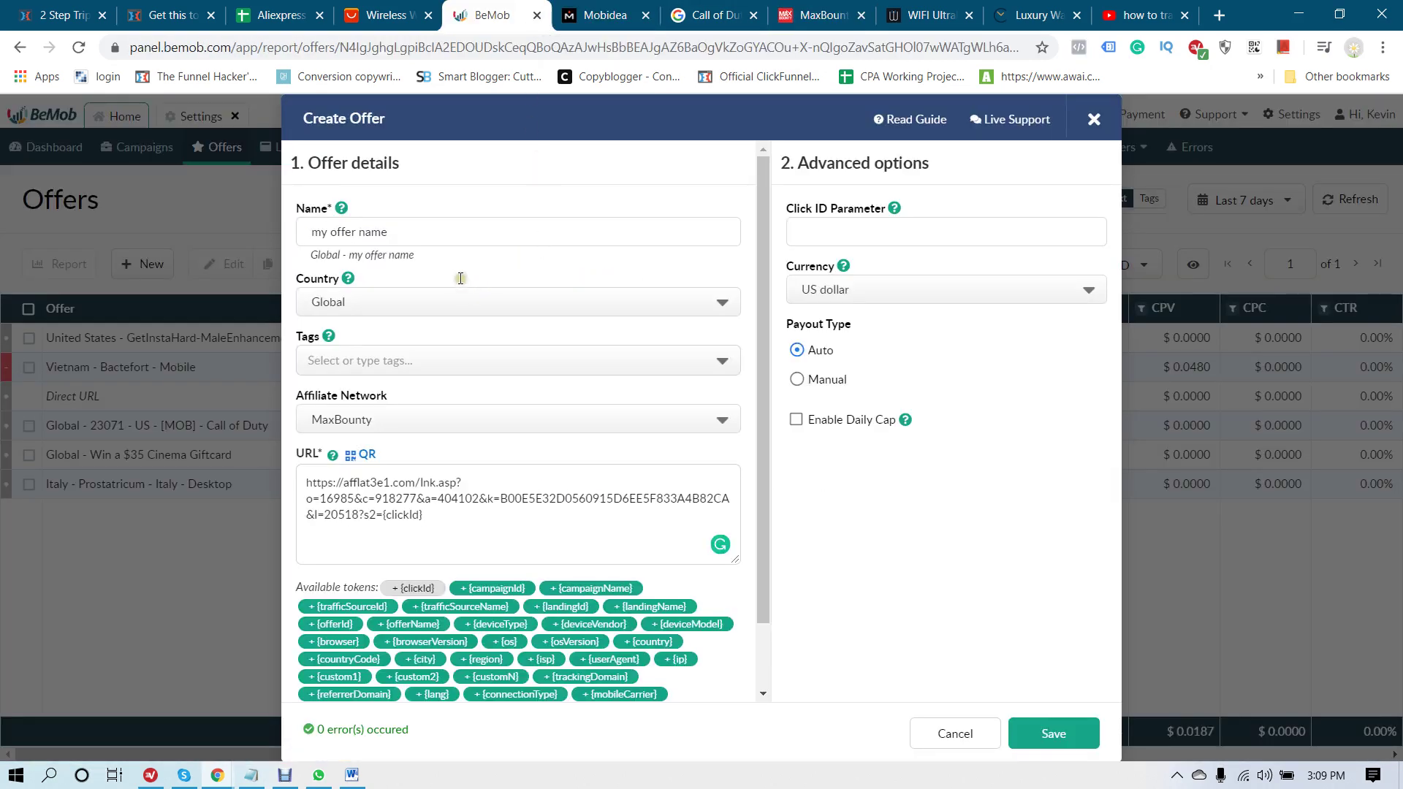